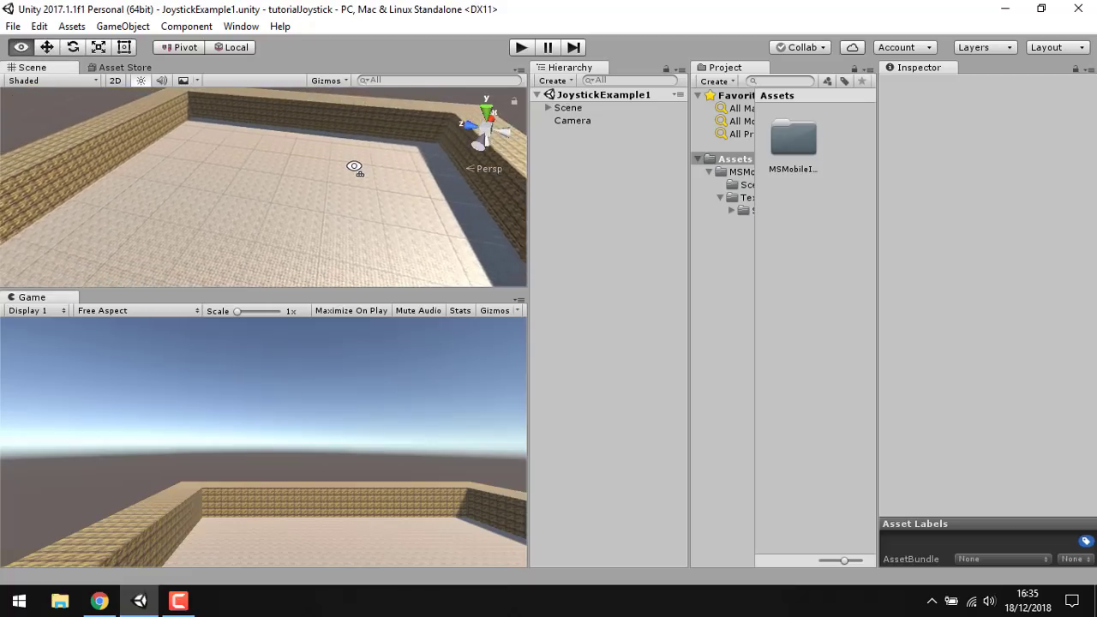
# - Orbit the view around the walled arena, then collapse the MSMobile asset folder in the Project panel
pyautogui.moveTo(354, 167)
pyautogui.keyDown('alt'); pyautogui.mouseDown()
pyautogui.moveTo(667, 189)
pyautogui.moveTo(847, 164)
pyautogui.moveTo(937, 198)
pyautogui.moveTo(1028, 213)
pyautogui.moveTo(90, 243)
pyautogui.moveTo(926, 220)
pyautogui.moveTo(742, 247)
pyautogui.moveTo(424, 221)
pyautogui.moveTo(277, 166)
pyautogui.moveTo(306, 167)
pyautogui.moveTo(278, 136)
pyautogui.moveTo(608, 147)
pyautogui.mouseUp(); pyautogui.keyUp('alt')
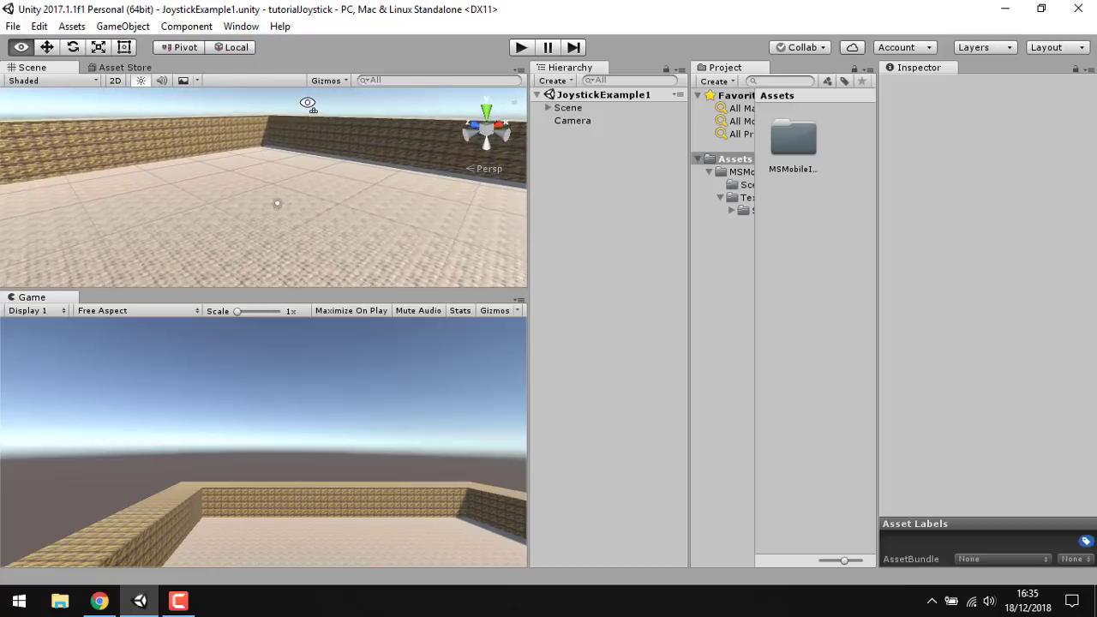
pyautogui.moveTo(419, 159)
pyautogui.keyDown('alt'); pyautogui.mouseDown()
pyautogui.moveTo(711, 136)
pyautogui.moveTo(646, 162)
pyautogui.moveTo(963, 169)
pyautogui.moveTo(483, 191)
pyautogui.mouseUp(); pyautogui.keyUp('alt')
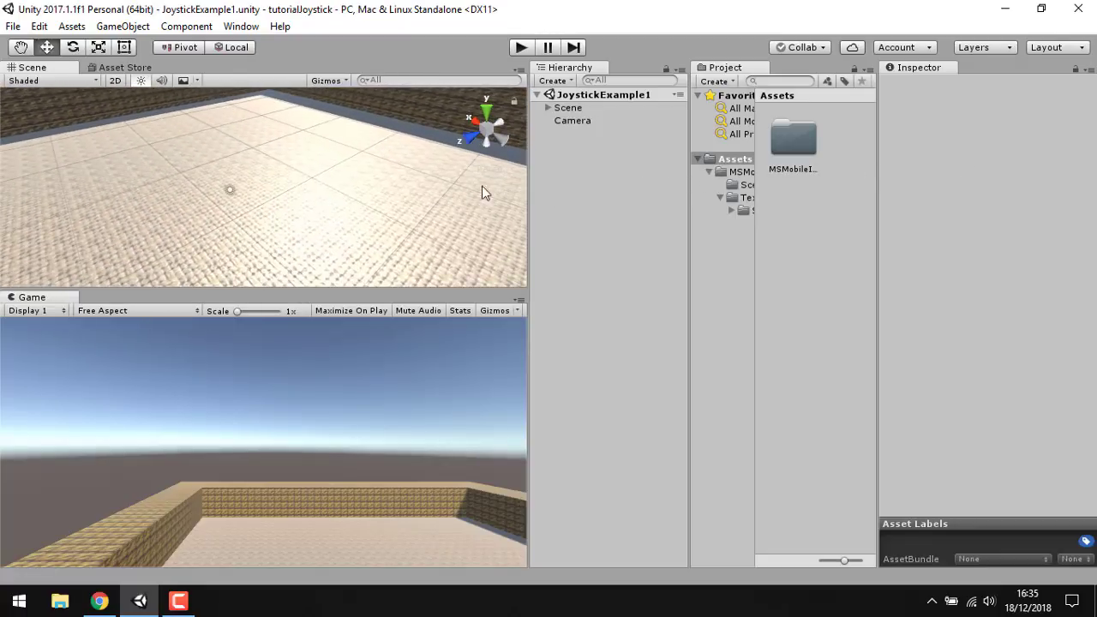
pyautogui.click(708, 171)
pyautogui.click(636, 191)
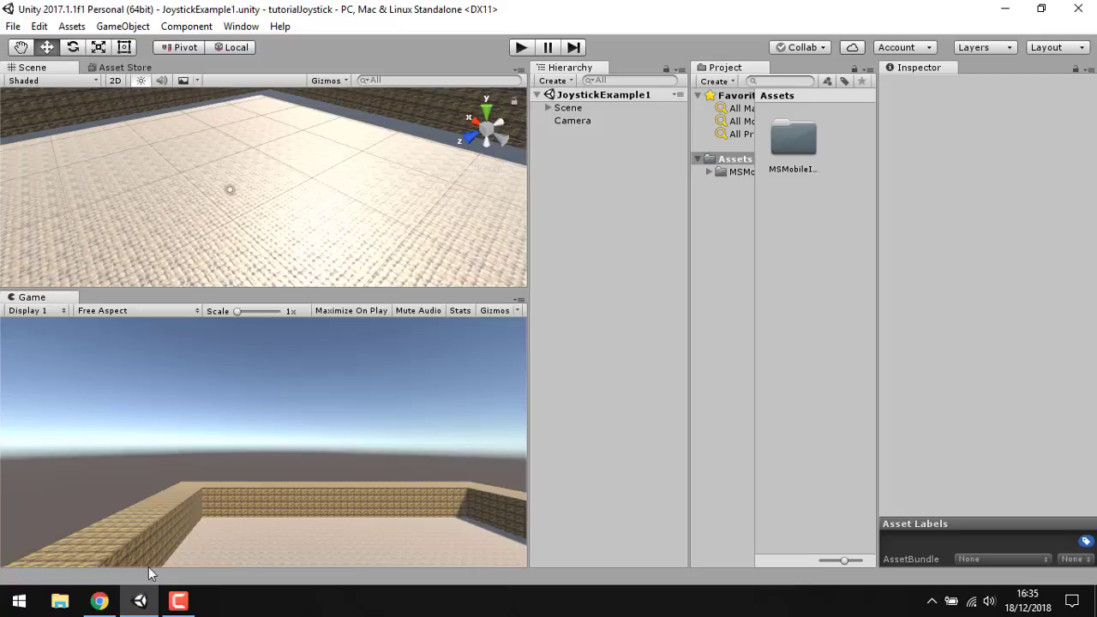
# - In Chrome, scroll through the forum tutorial's joystick script code boxes
pyautogui.click(100, 601)
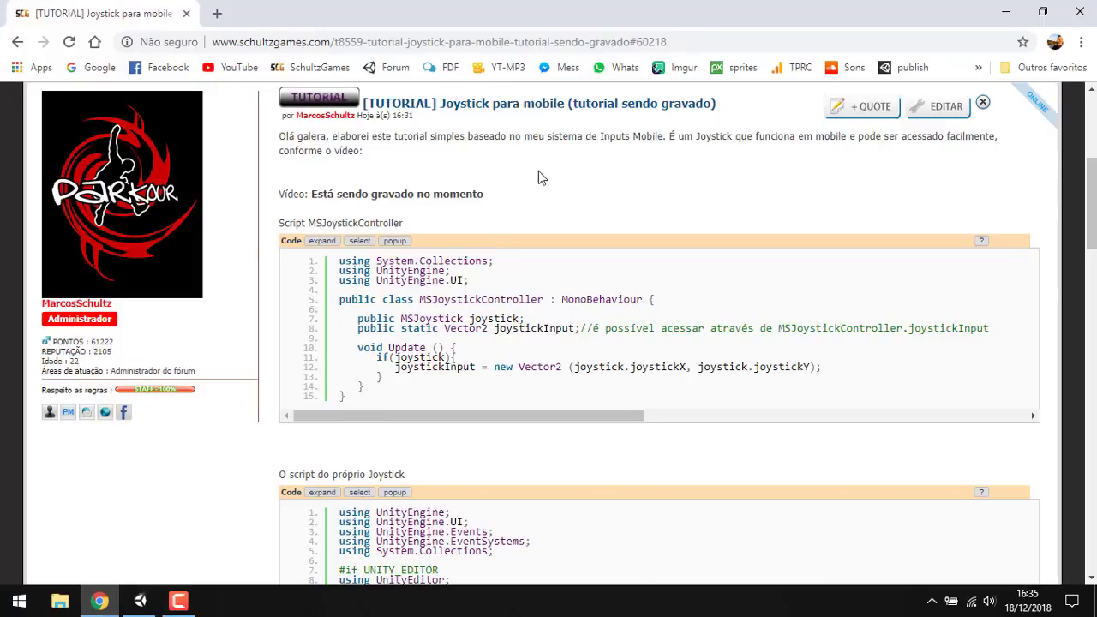
pyautogui.scroll(3, 619, 194)
pyautogui.scroll(-3, 727, 254)
pyautogui.scroll(-2, 578, 221)
pyautogui.moveTo(369, 237); pyautogui.dragTo(310, 133)
pyautogui.scroll(1, 310, 133)
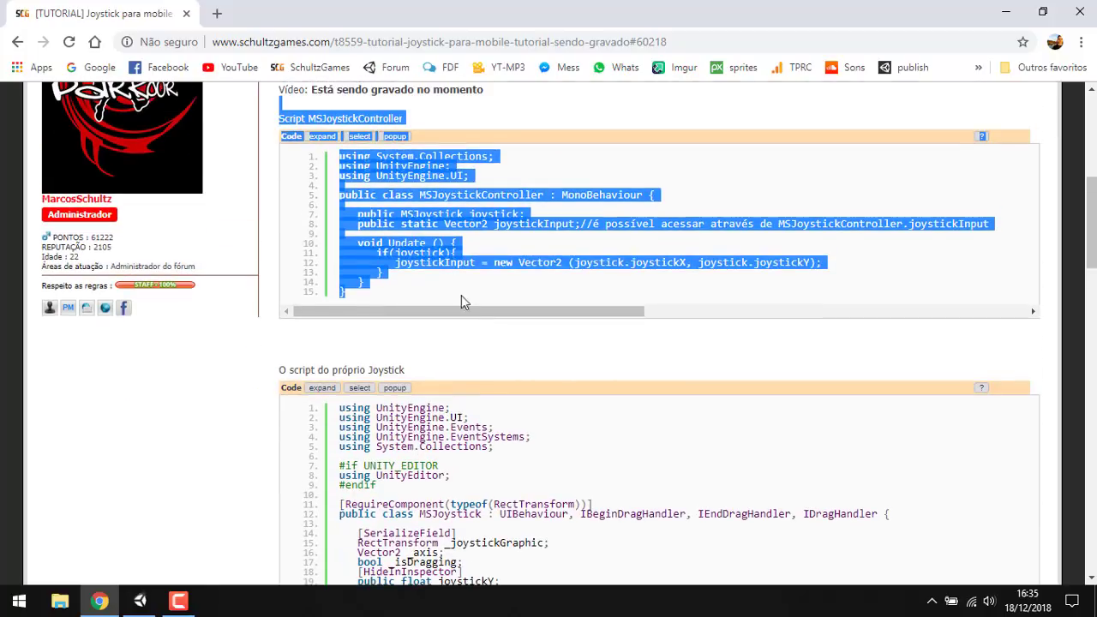
pyautogui.click(473, 274)
# - Select the MSJoystickController code and pick out its class name on line 5
pyautogui.moveTo(458, 298); pyautogui.dragTo(322, 159)
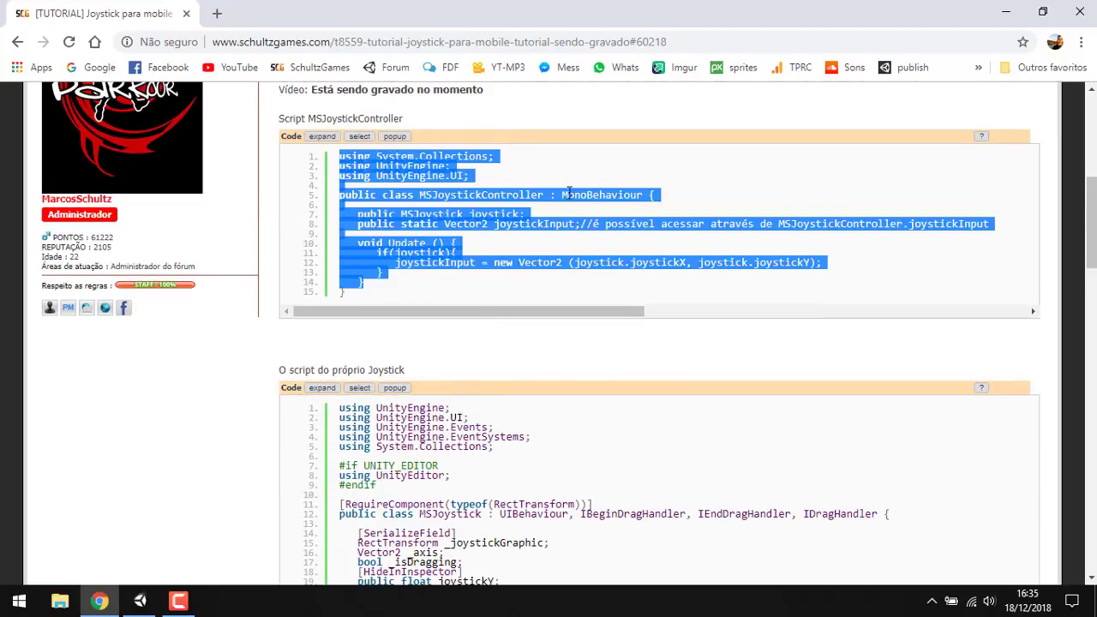
pyautogui.scroll(-5, 525, 246)
pyautogui.scroll(-4, 482, 283)
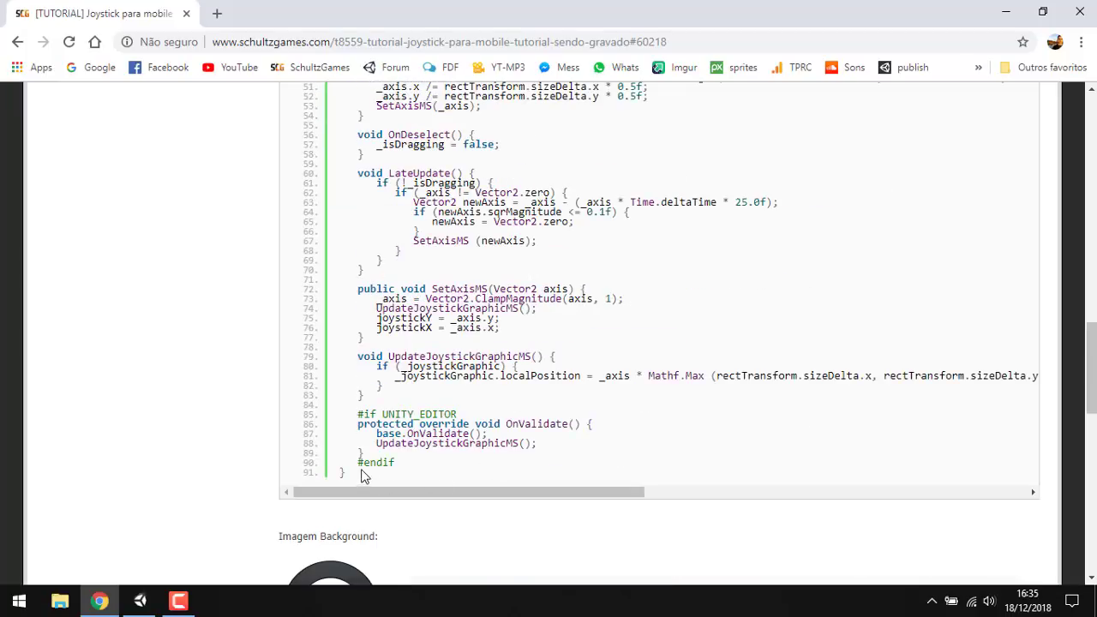
pyautogui.moveTo(361, 477); pyautogui.dragTo(370, 300)
pyautogui.click(371, 300)
pyautogui.scroll(5, 523, 286)
pyautogui.scroll(1, 508, 262)
pyautogui.scroll(5, 508, 259)
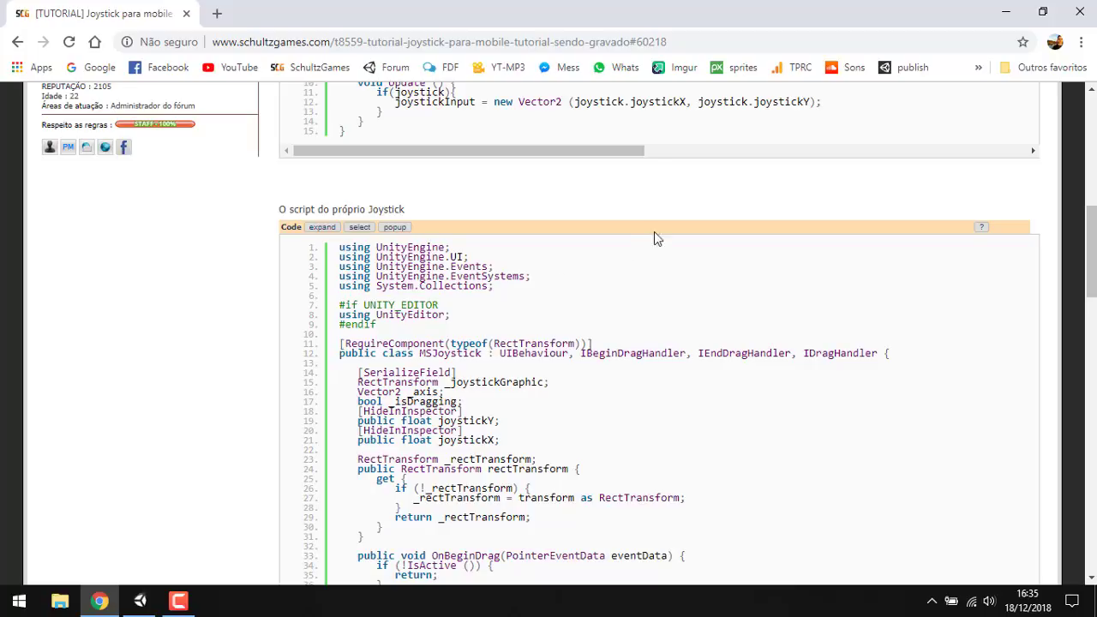
pyautogui.scroll(1, 416, 286)
pyautogui.scroll(2, 402, 343)
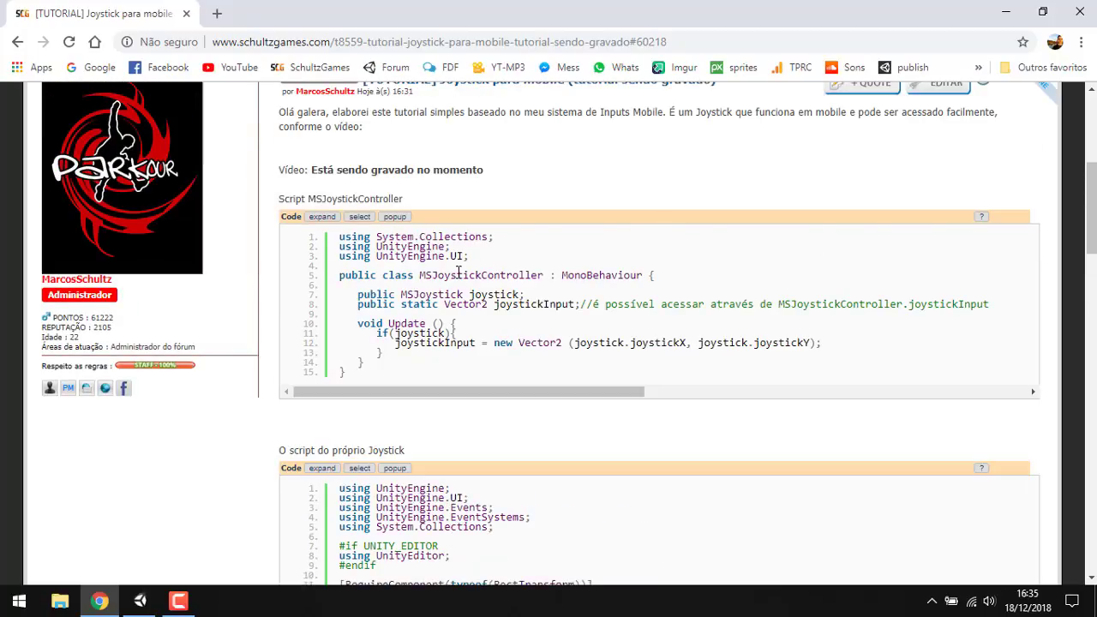
pyautogui.doubleClick(462, 274)
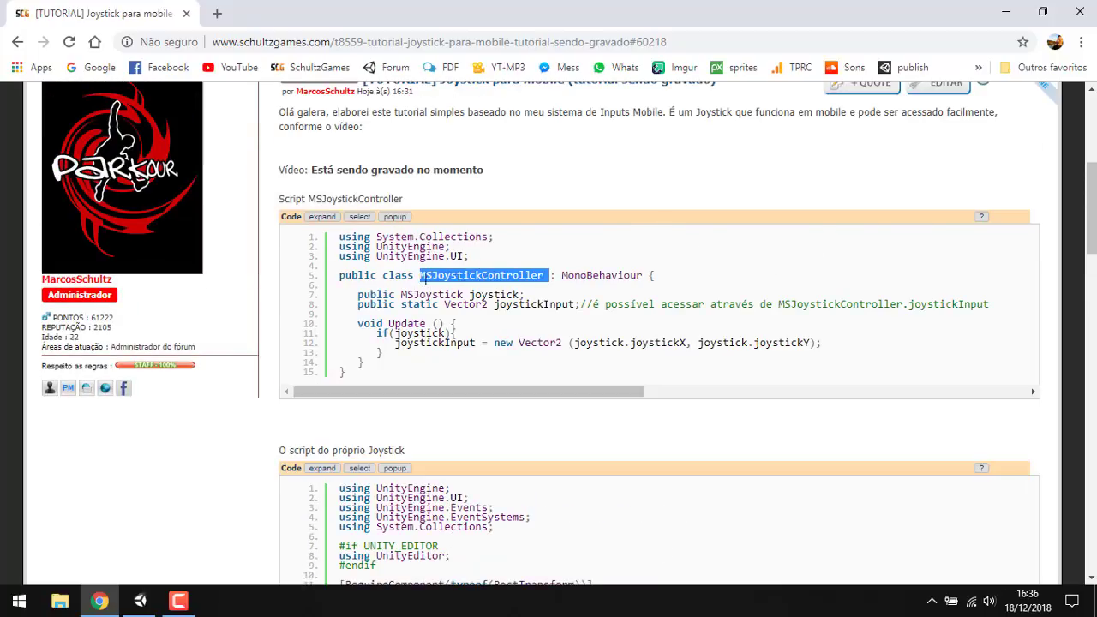
# - Back in Unity, create a C# script in Assets named MSJoystickController
pyautogui.click(140, 601)
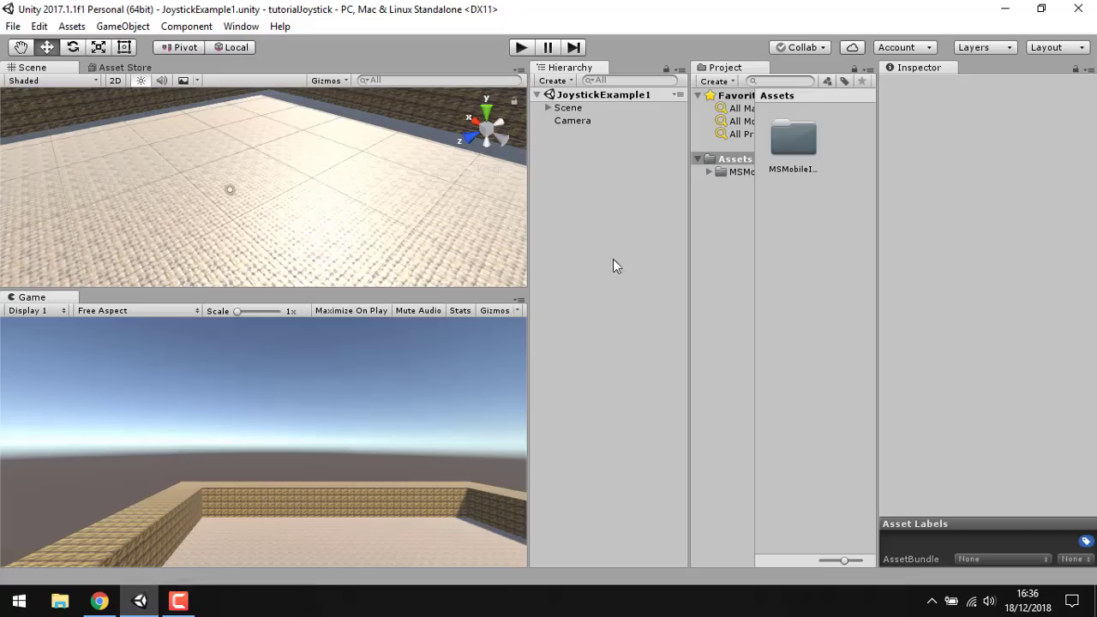
pyautogui.rightClick(806, 212)
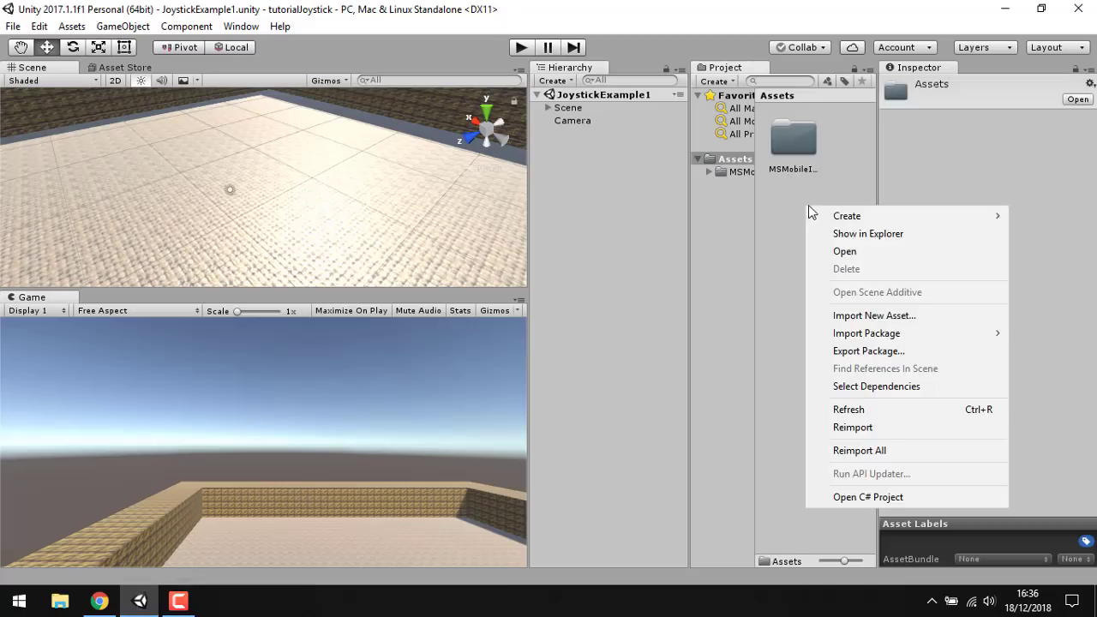
pyautogui.moveTo(849, 216)
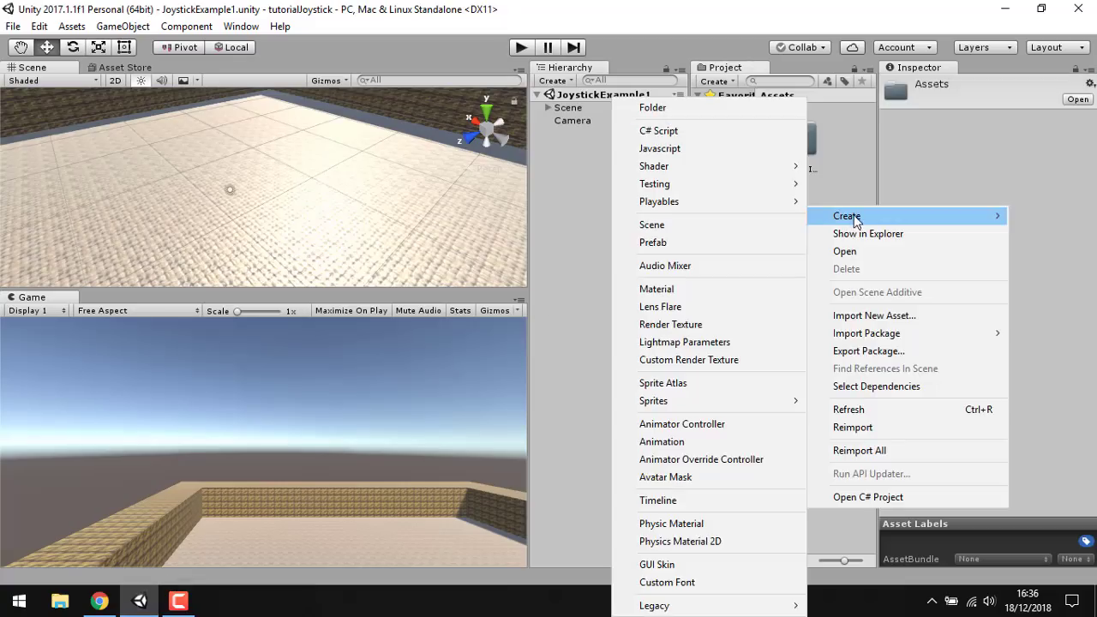
pyautogui.click(665, 131)
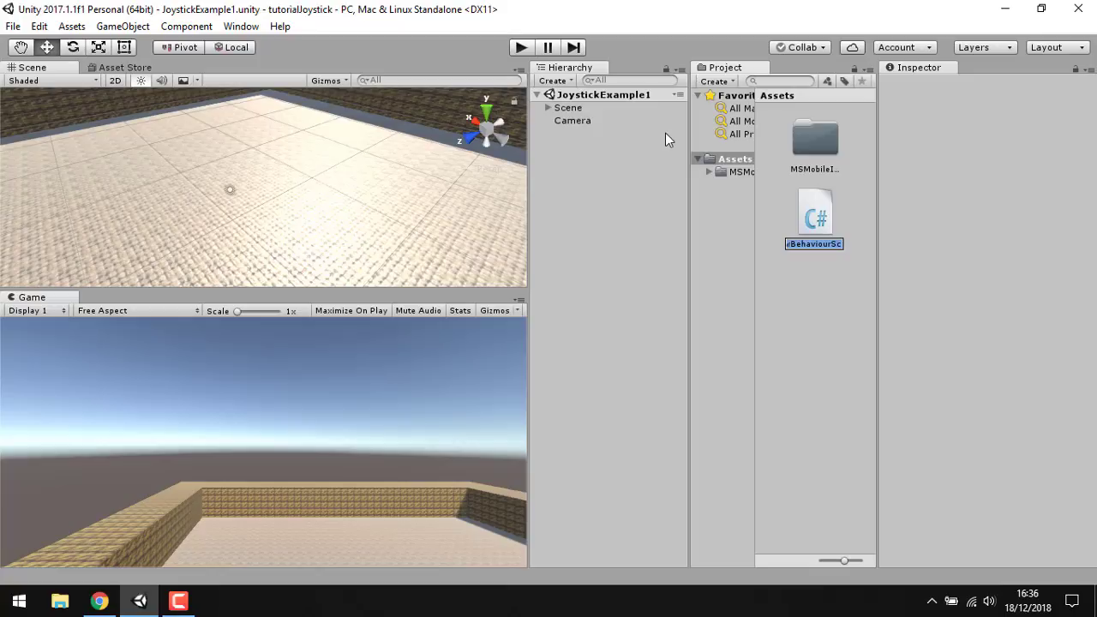
pyautogui.write('M')
pyautogui.write('ystickCont')
pyautogui.write('roller')
pyautogui.press('Return')
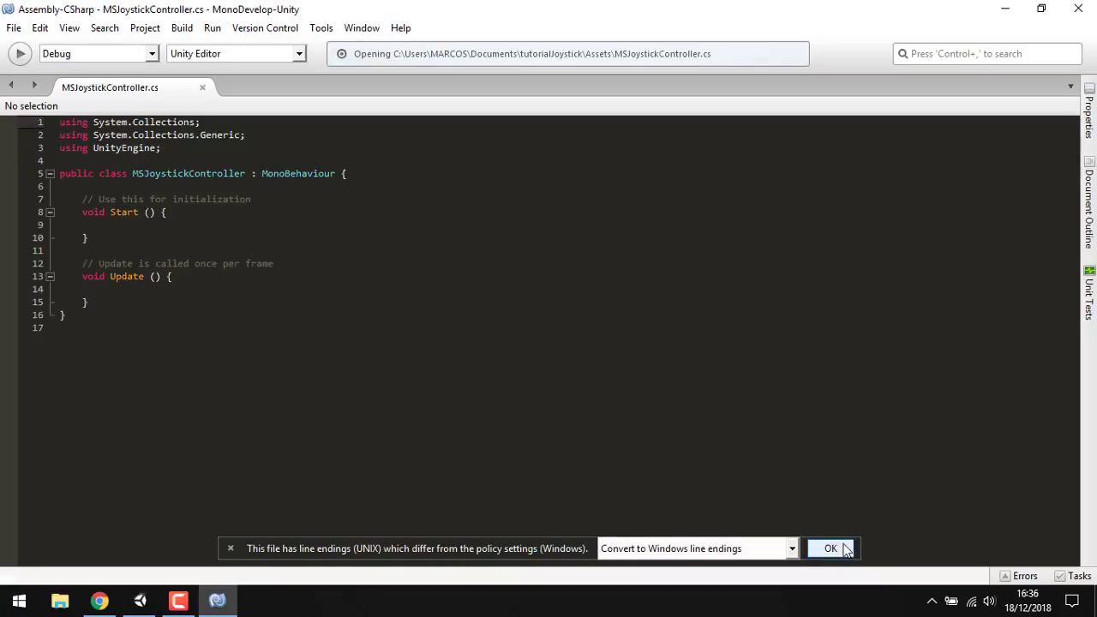
# - Copy the forum's MSJoystickController code and paste it over the template in MonoDevelop
pyautogui.click(830, 549)
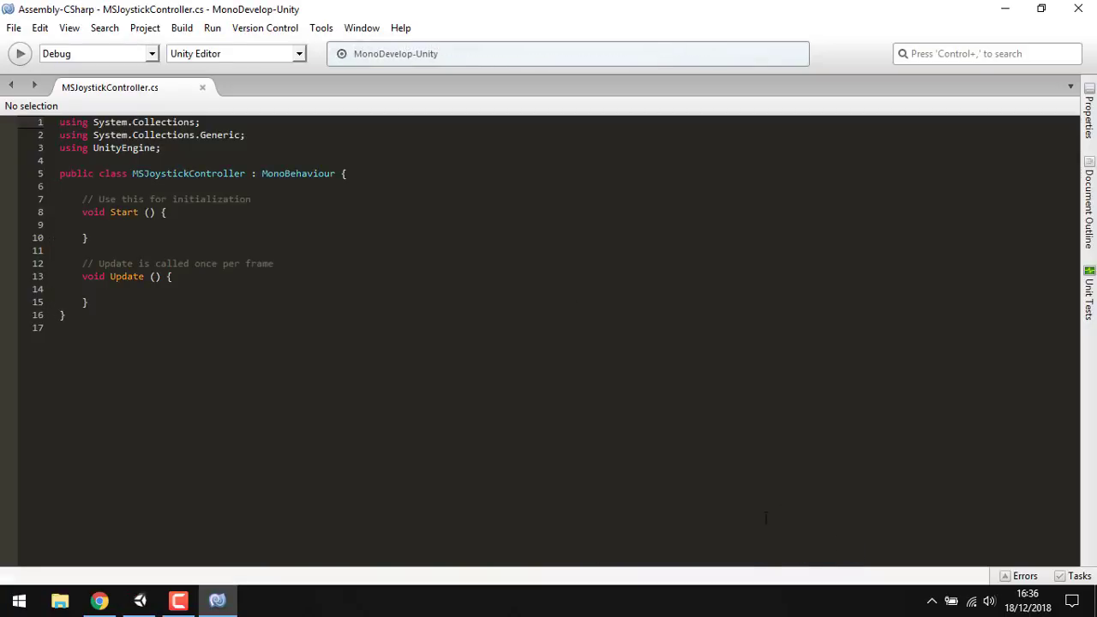
pyautogui.click(99, 601)
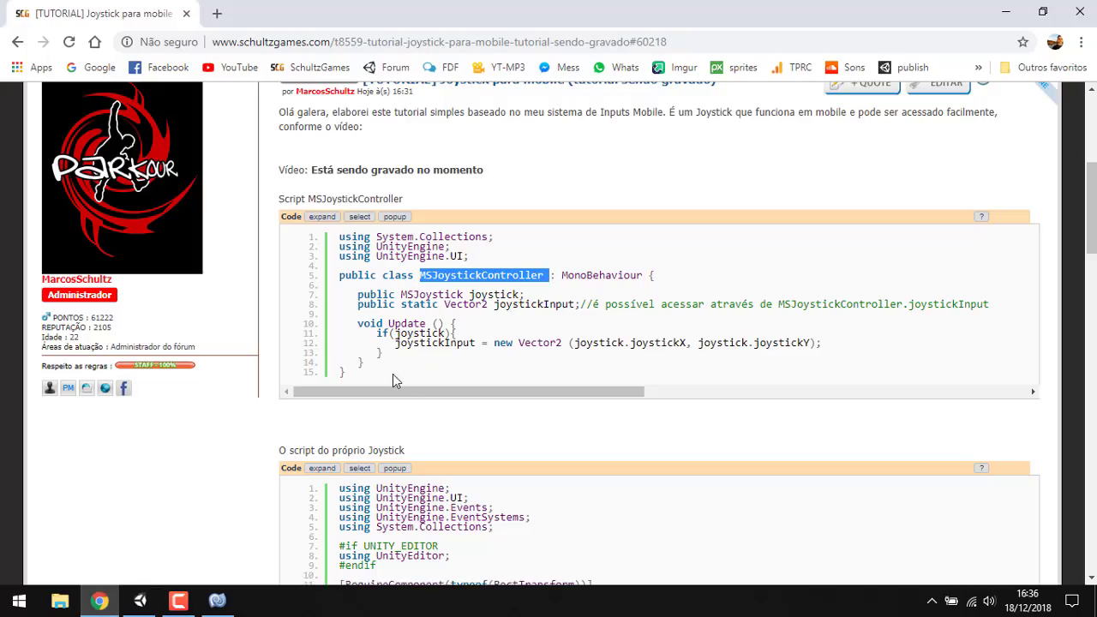
pyautogui.moveTo(393, 374); pyautogui.dragTo(335, 238)
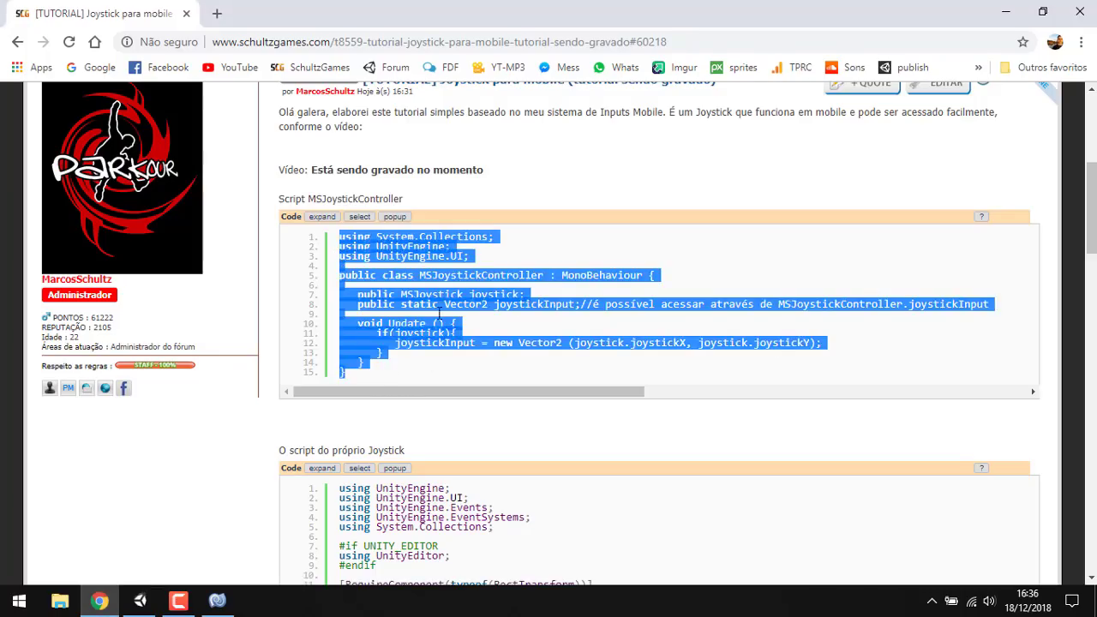
pyautogui.click(217, 601)
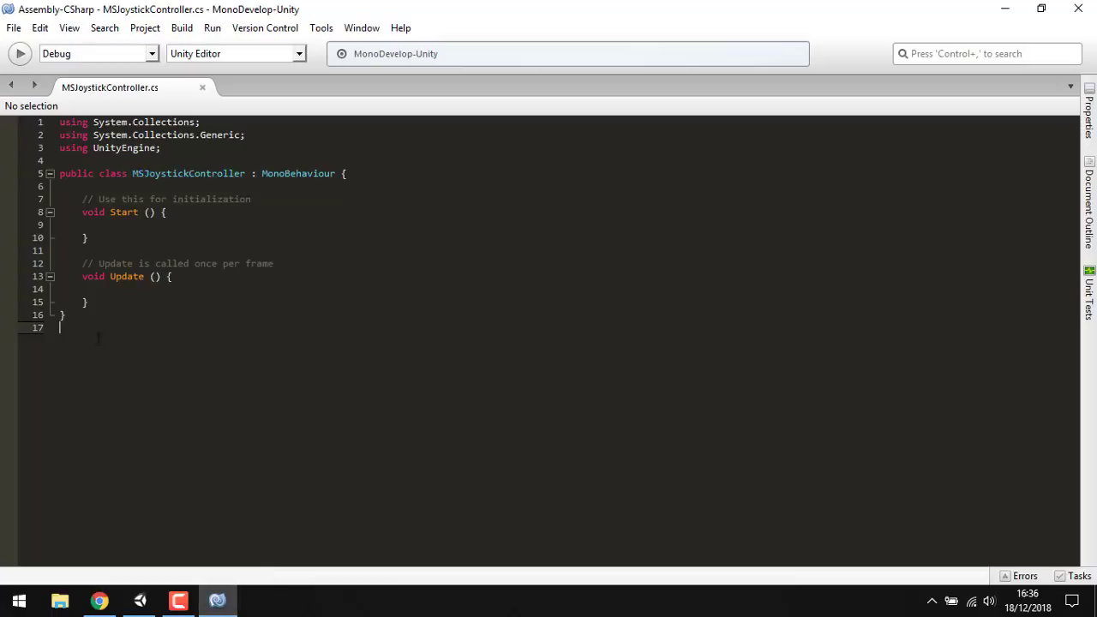
pyautogui.hotkey('ctrl', 'a')
pyautogui.write('using System.Collections; using UnityEngine; using UnityEngine.UI;  public class MSJoystickController : MonoBehaviour {  \tpublic MSJoystick joystick; \tpublic static Vector2 joystickInput;//é possível acessar através de MSJoystickController.joystickInput  \tvoid Update () { \t\tif(joystick){ \t\t\tjoystickInput = new Vector2 (joystick.joystickX, joystick.joystickY); \t\t} \t} }')
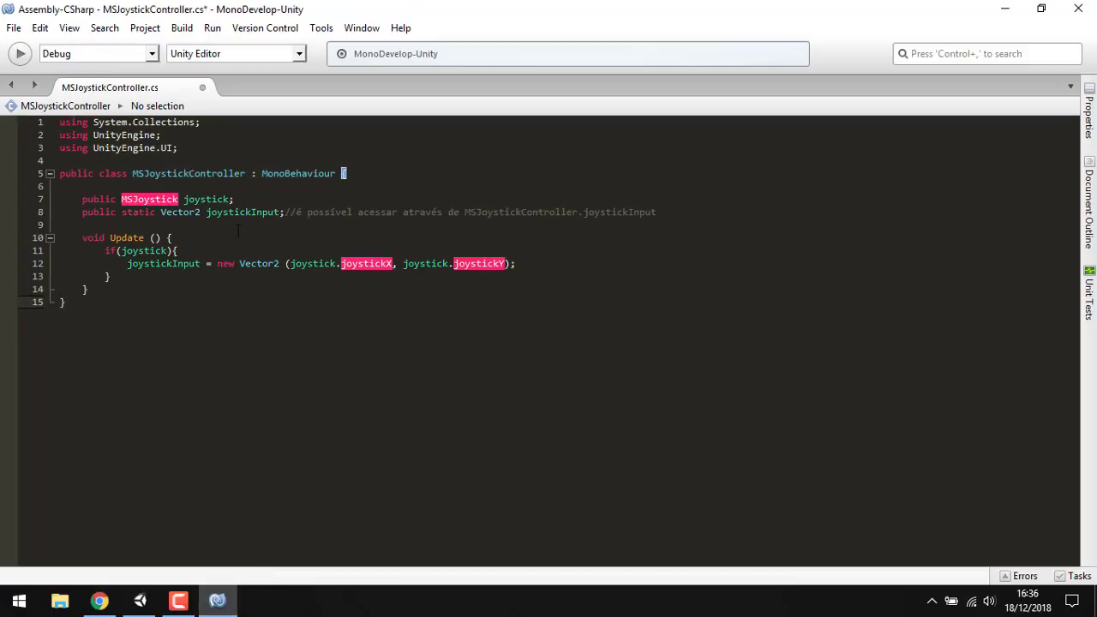
# - Inspect the MSJoystick type and joystickInput declaration on lines 7–8, then return to Unity
pyautogui.click(164, 213)
pyautogui.click(147, 199)
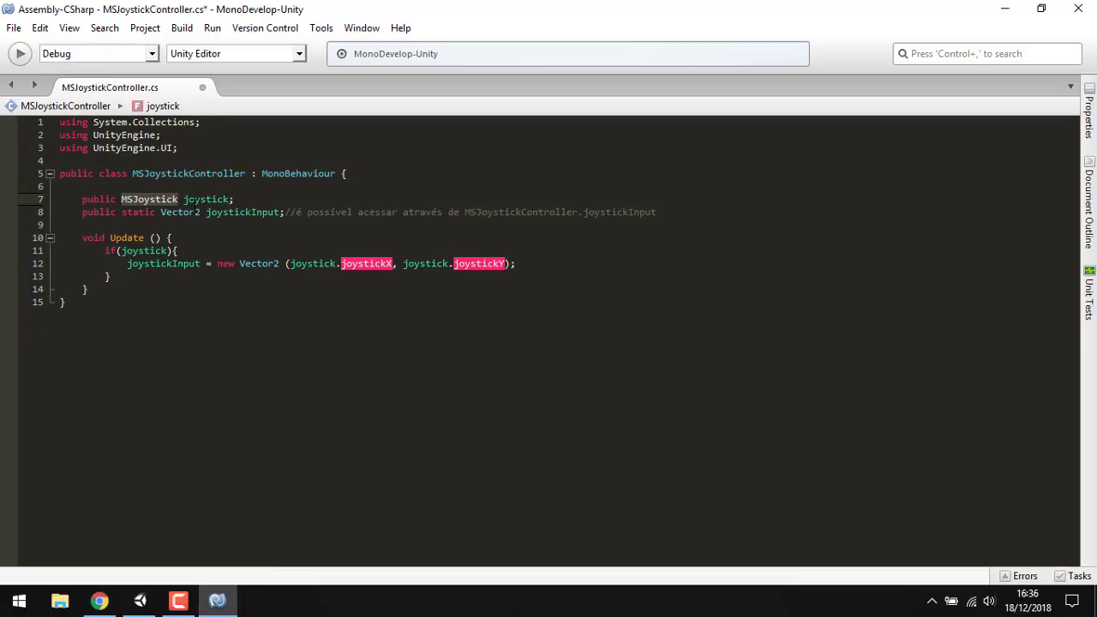
pyautogui.click(186, 212)
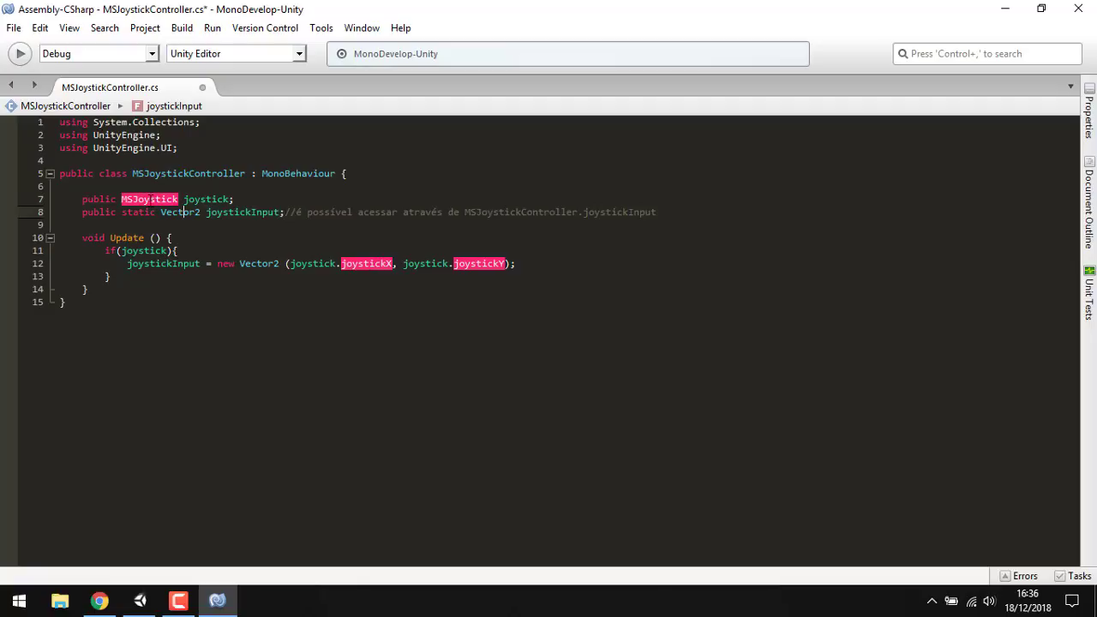
pyautogui.click(149, 199)
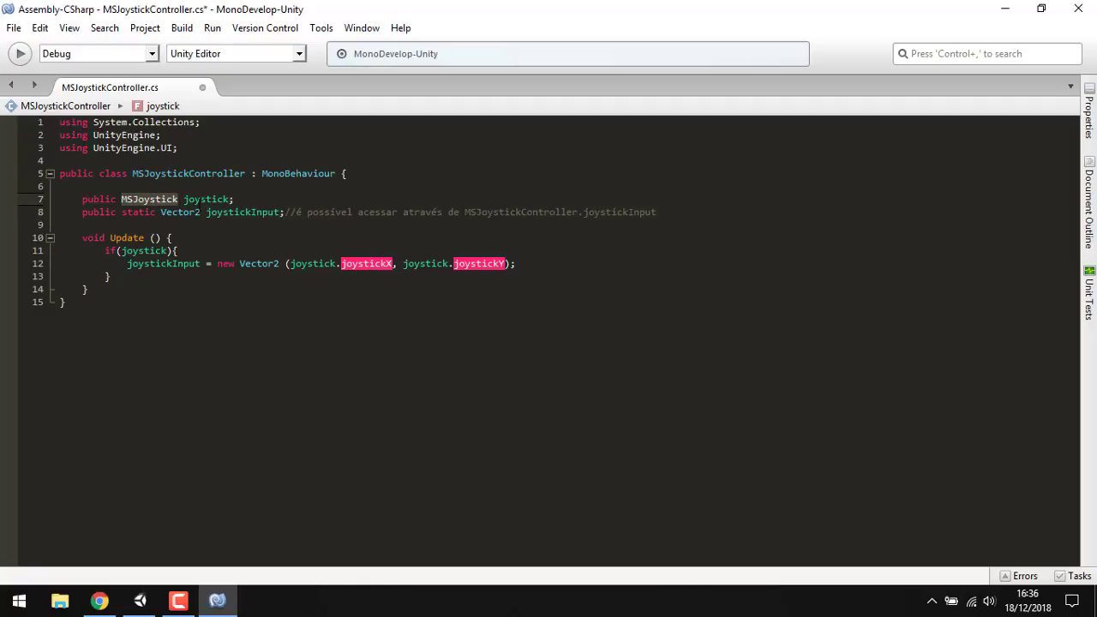
pyautogui.click(140, 601)
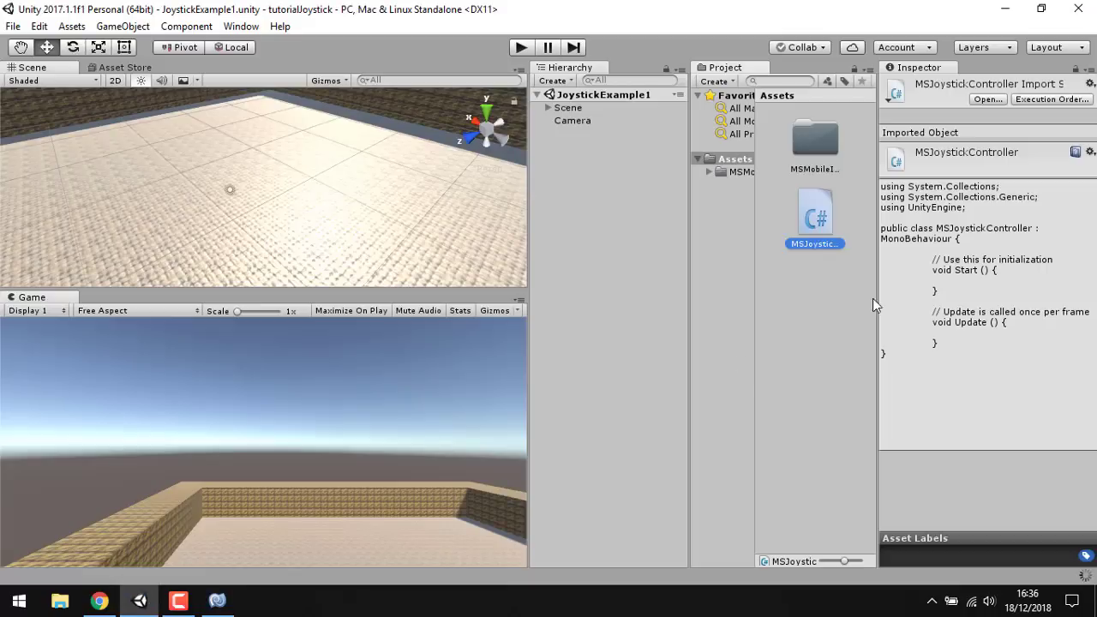
# - Create a C# script named MSJoystick in Assets and open it in MonoDevelop
pyautogui.click(789, 298)
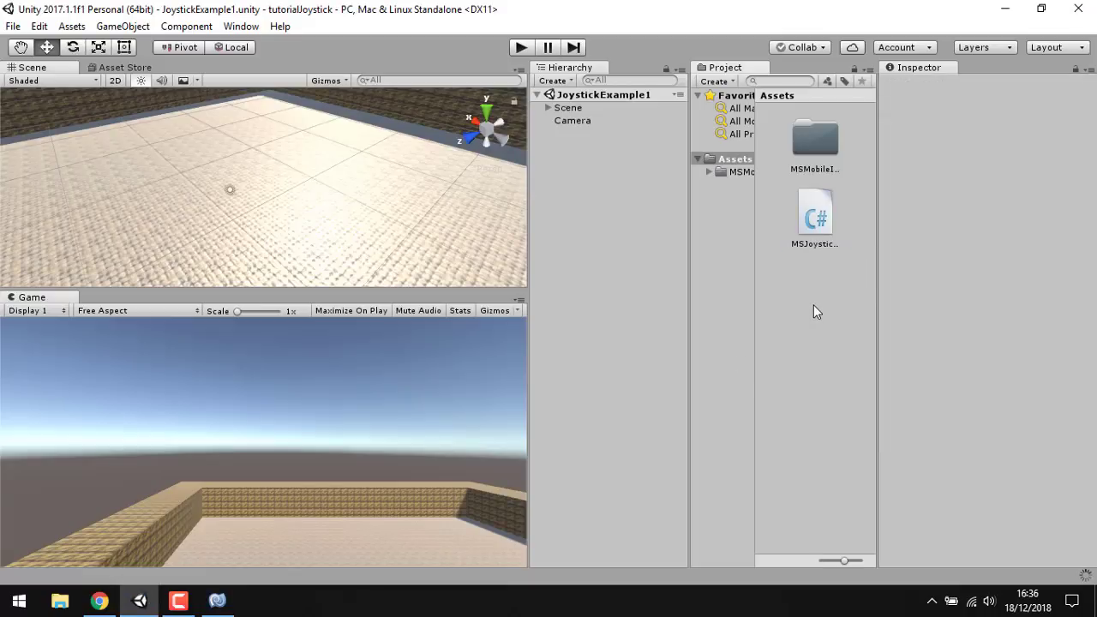
pyautogui.rightClick(813, 305)
pyautogui.moveTo(898, 13)
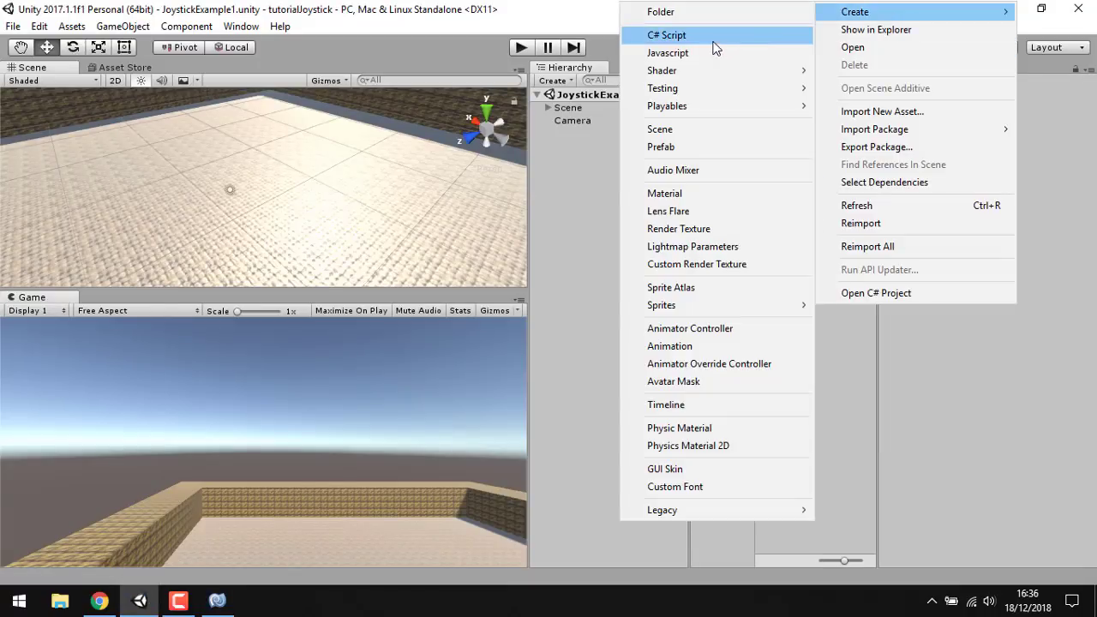
pyautogui.click(716, 41)
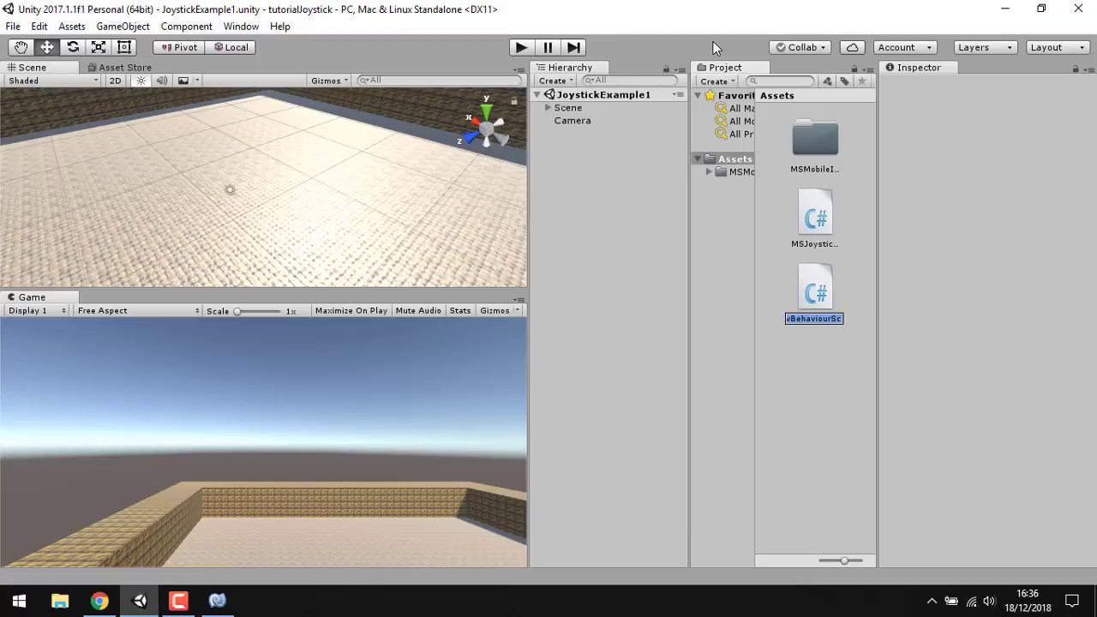
pyautogui.write('MSJoy')
pyautogui.write('stick')
pyautogui.press('Return')
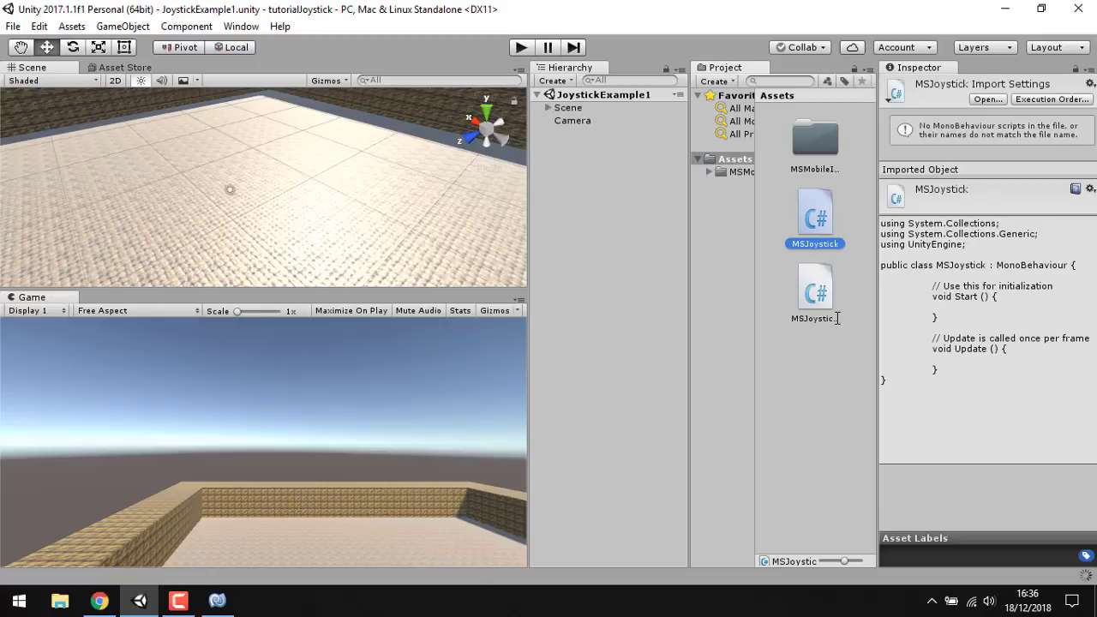
pyautogui.press('Return')
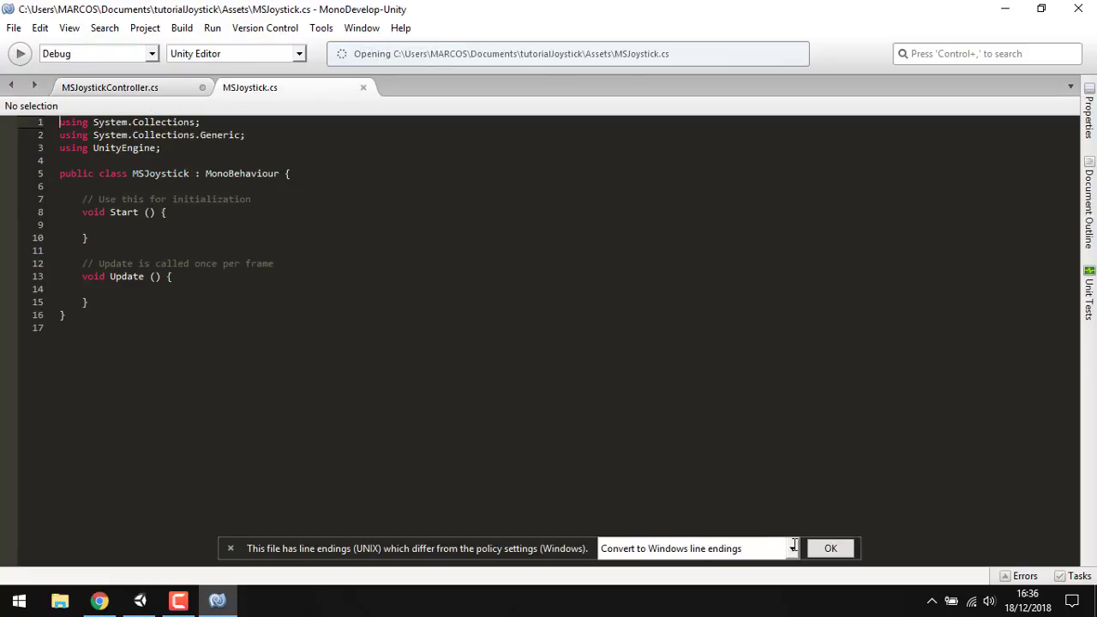
# - Copy the forum's full MSJoystick code and paste it over MSJoystick.cs's template
pyautogui.click(211, 362)
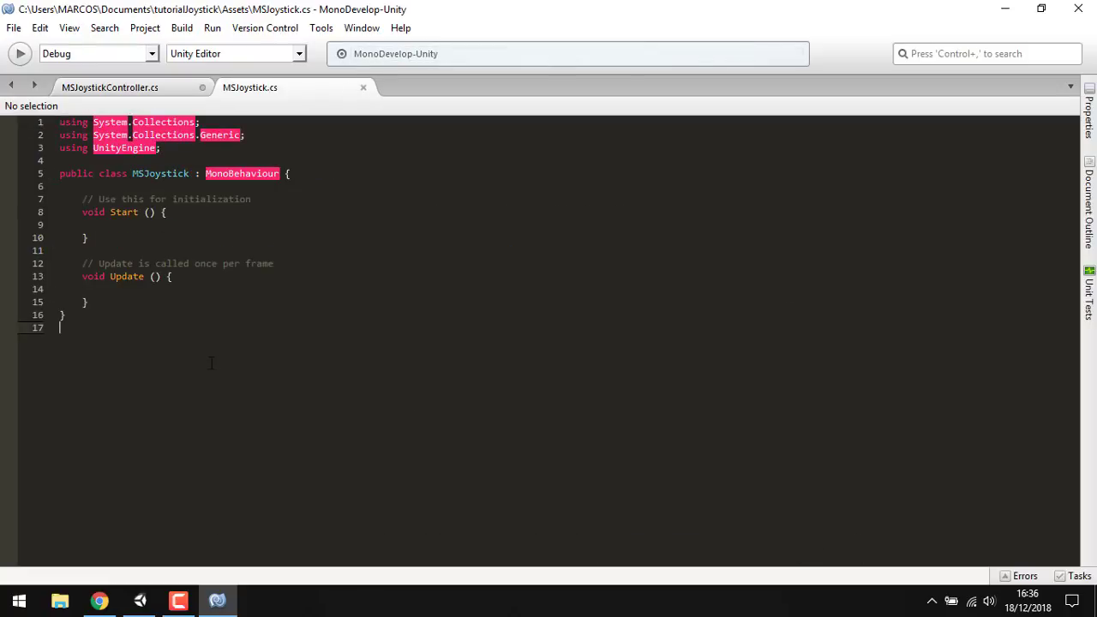
pyautogui.click(215, 225)
pyautogui.click(100, 600)
pyautogui.scroll(-5, 420, 320)
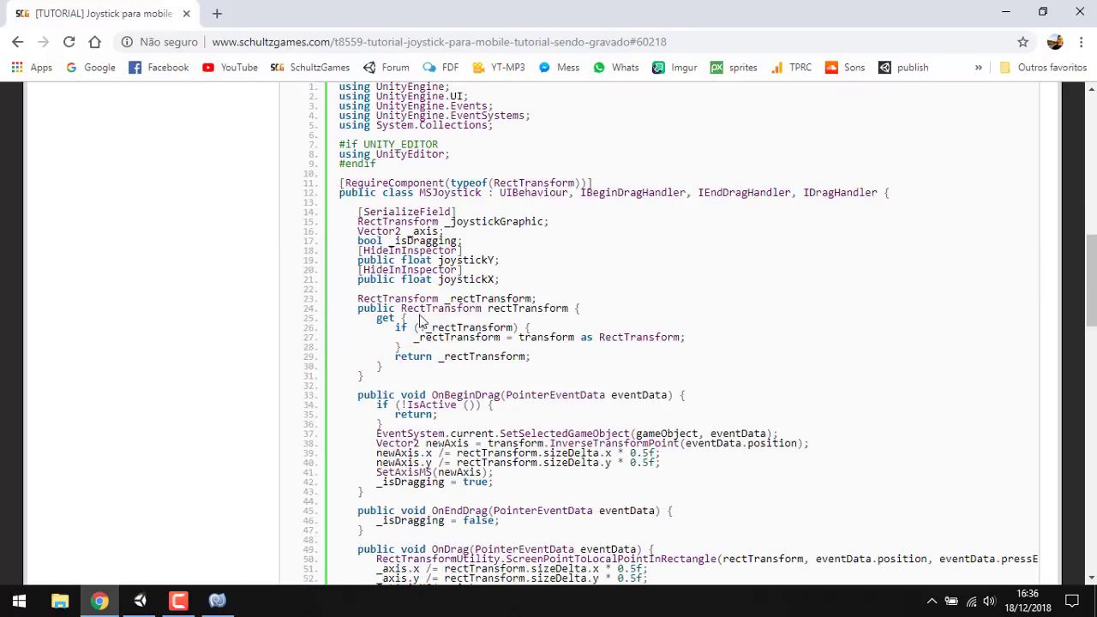
pyautogui.scroll(-5, 420, 319)
pyautogui.scroll(-3, 360, 307)
pyautogui.moveTo(351, 293); pyautogui.dragTo(340, 166)
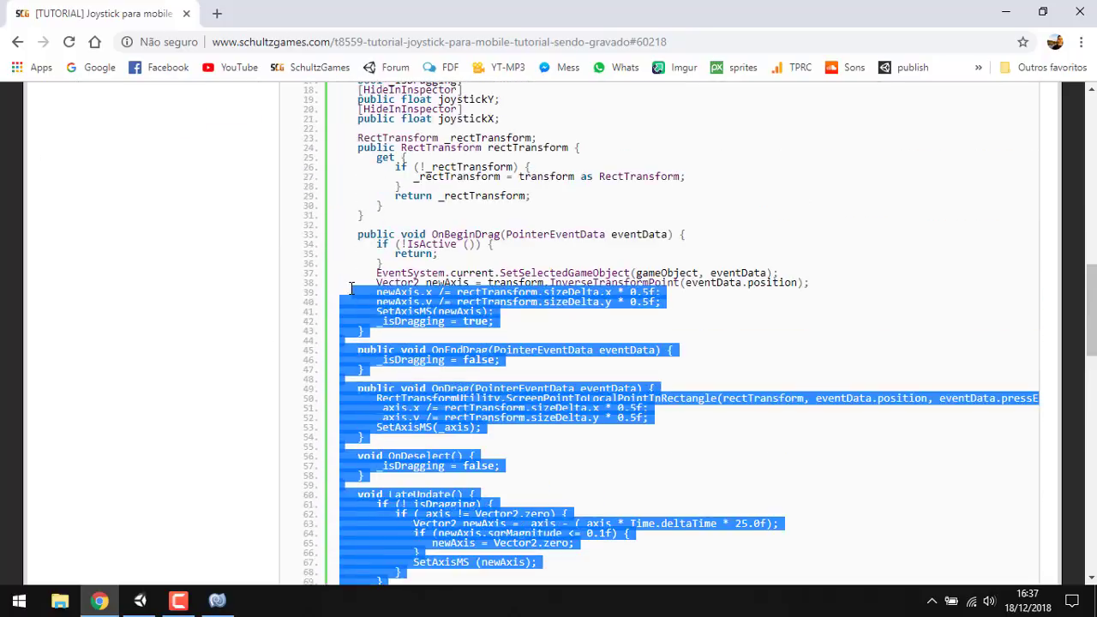
pyautogui.rightClick(341, 167)
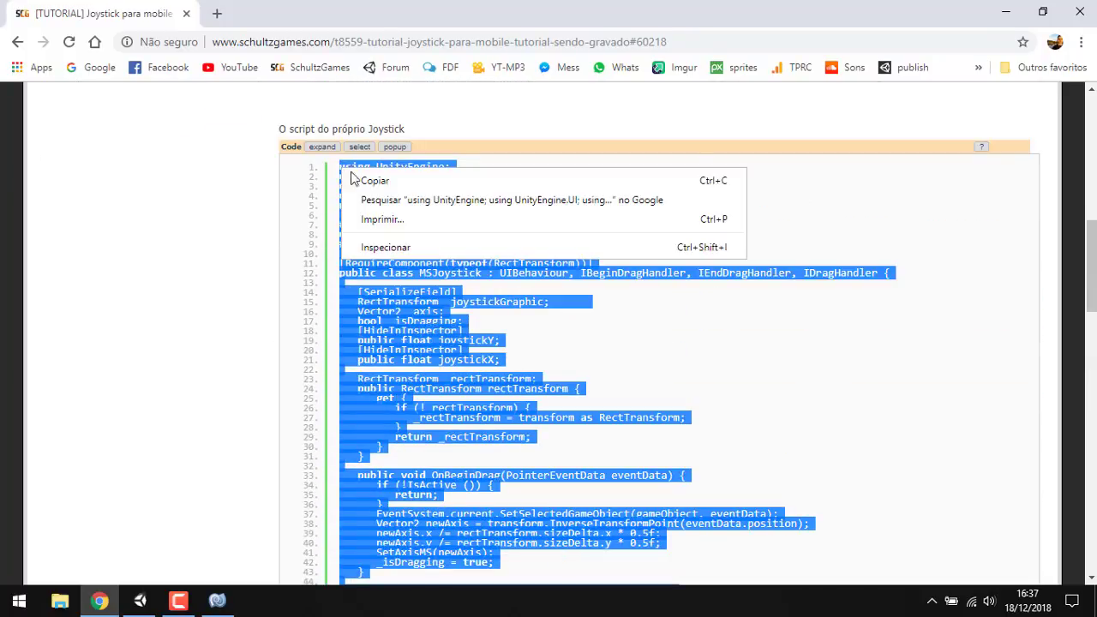
pyautogui.click(387, 182)
pyautogui.click(218, 602)
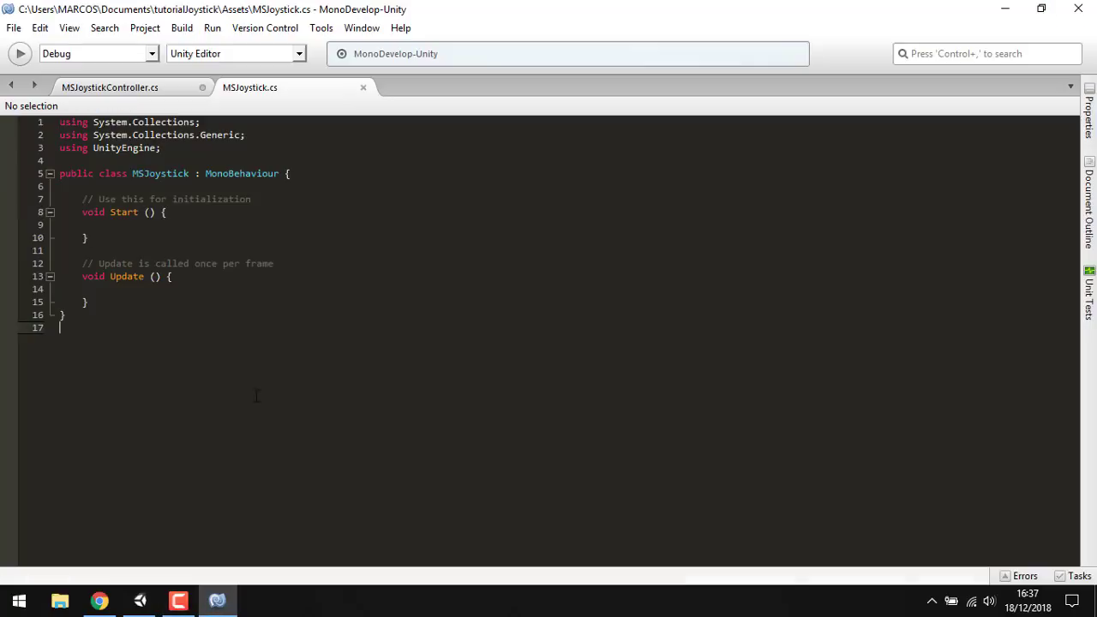
pyautogui.hotkey('ctrl', 'a')
pyautogui.hotkey('ctrl', 'v')
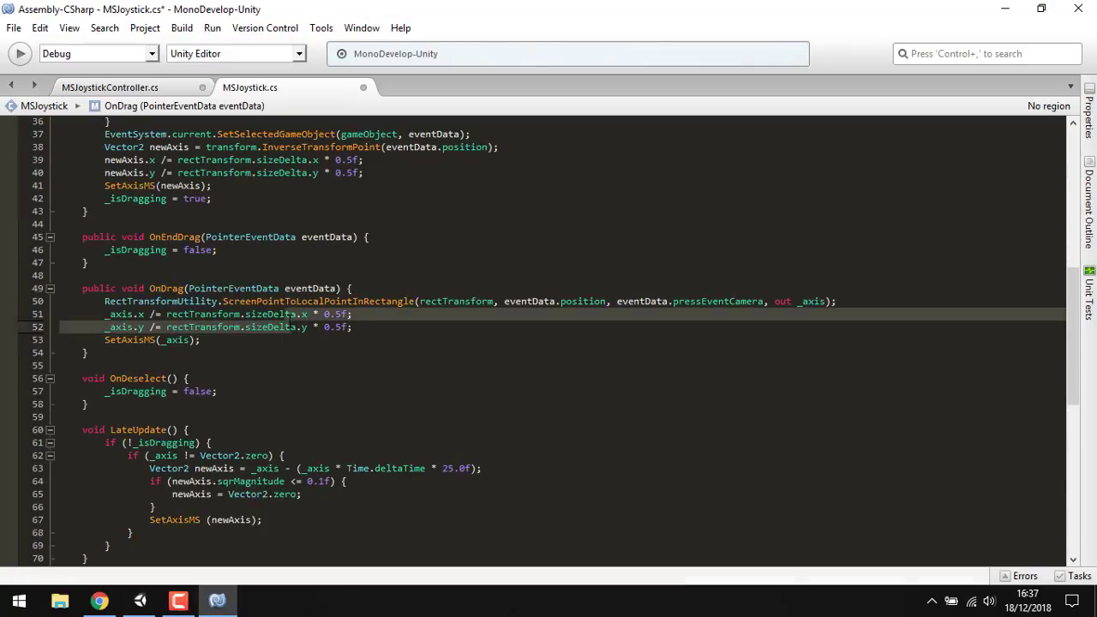
# - Save both MSJoystickController.cs and MSJoystick.cs
pyautogui.click(117, 88)
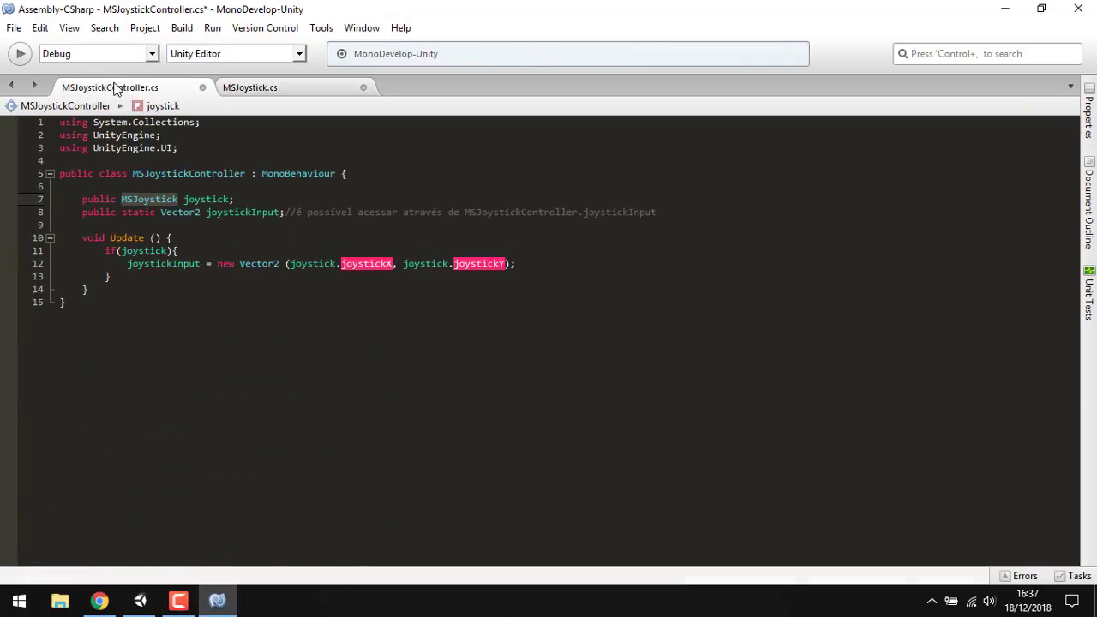
pyautogui.click(333, 258)
pyautogui.click(172, 238)
pyautogui.click(13, 28)
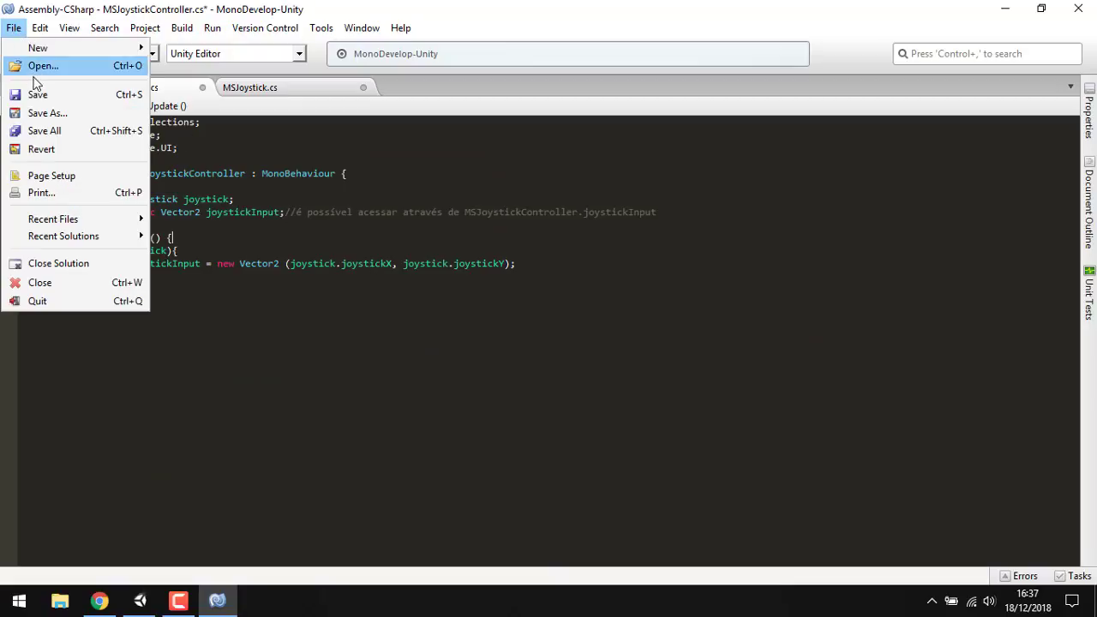
pyautogui.click(37, 94)
pyautogui.click(254, 86)
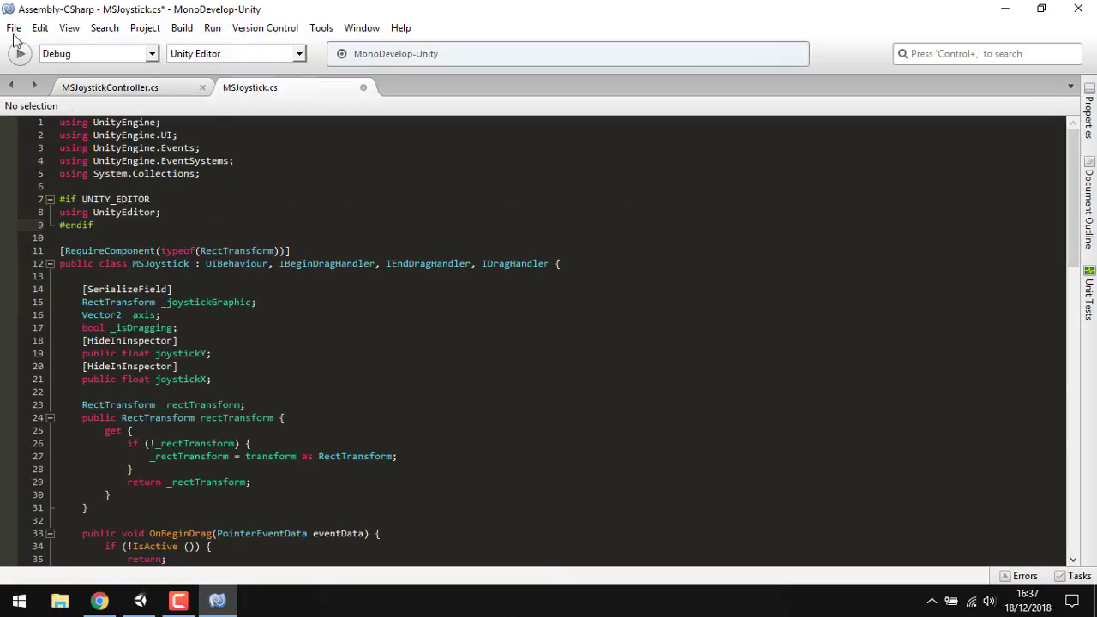
pyautogui.click(14, 27)
pyautogui.click(39, 92)
pyautogui.click(140, 600)
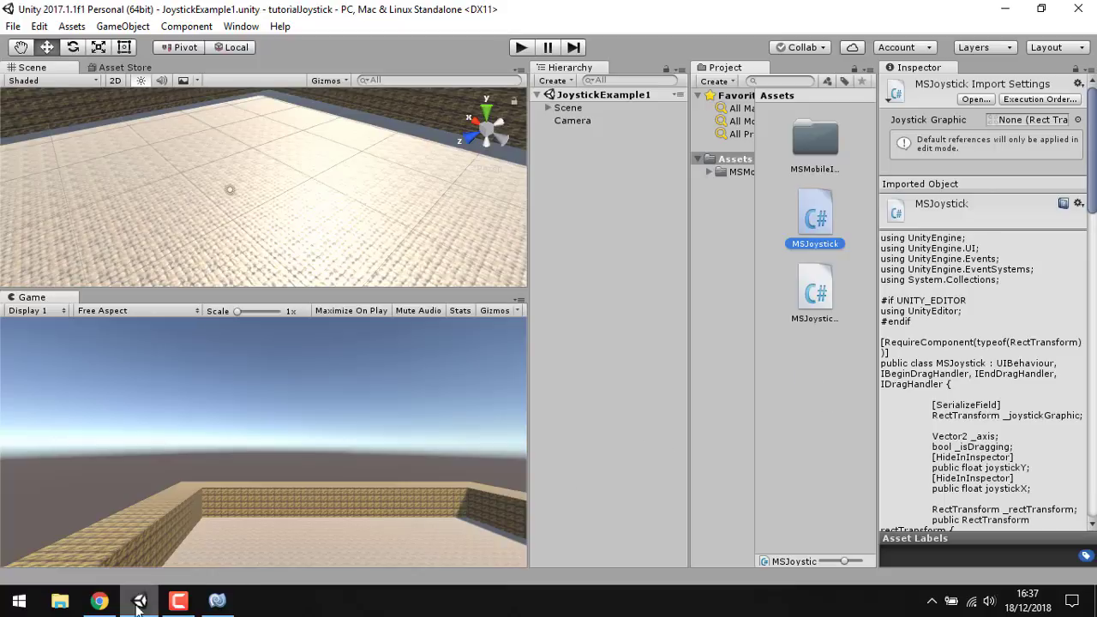
# - Save the tutorial's joystick background image to the desktop (Área de Trabalho)
pyautogui.click(99, 601)
pyautogui.click(481, 369)
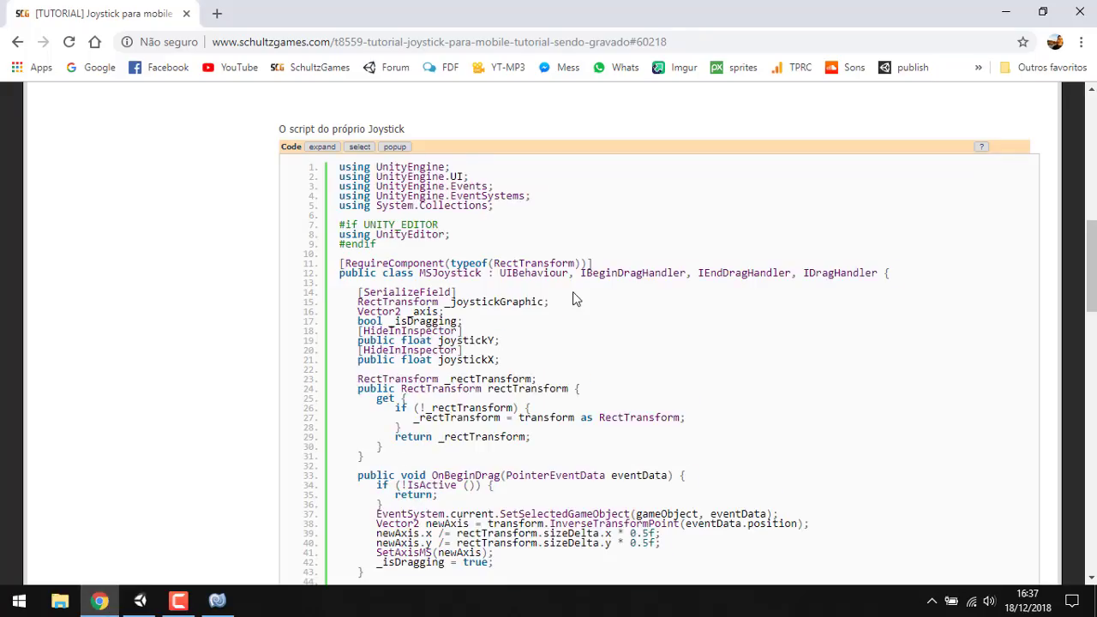
pyautogui.scroll(3, 567, 302)
pyautogui.scroll(-12, 567, 301)
pyautogui.scroll(-4, 396, 203)
pyautogui.scroll(3, 396, 202)
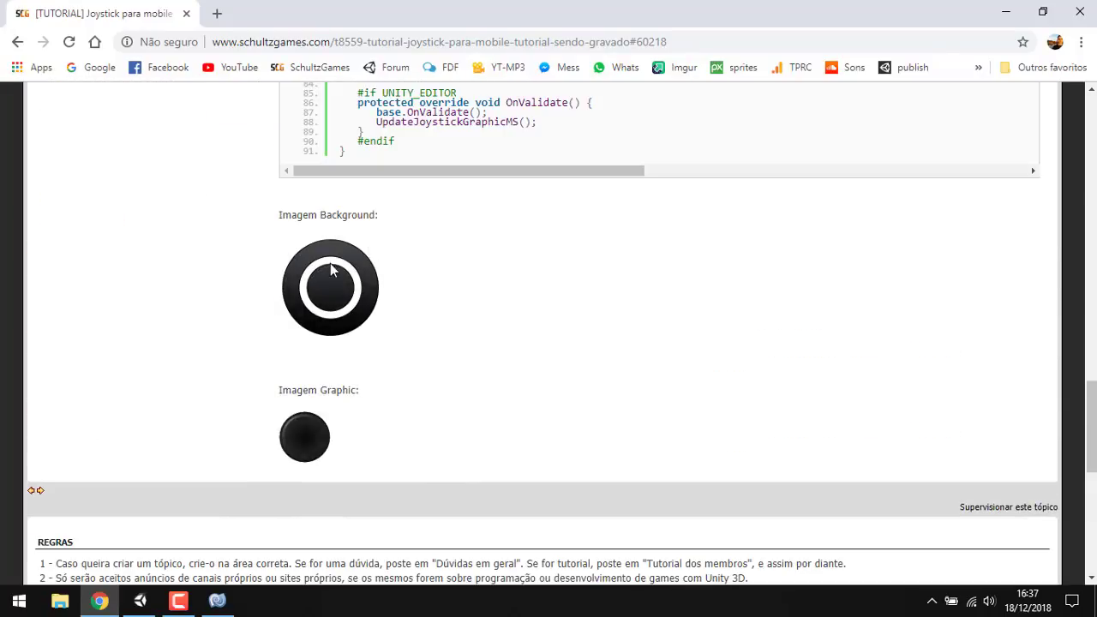
pyautogui.rightClick(329, 276)
pyautogui.click(384, 310)
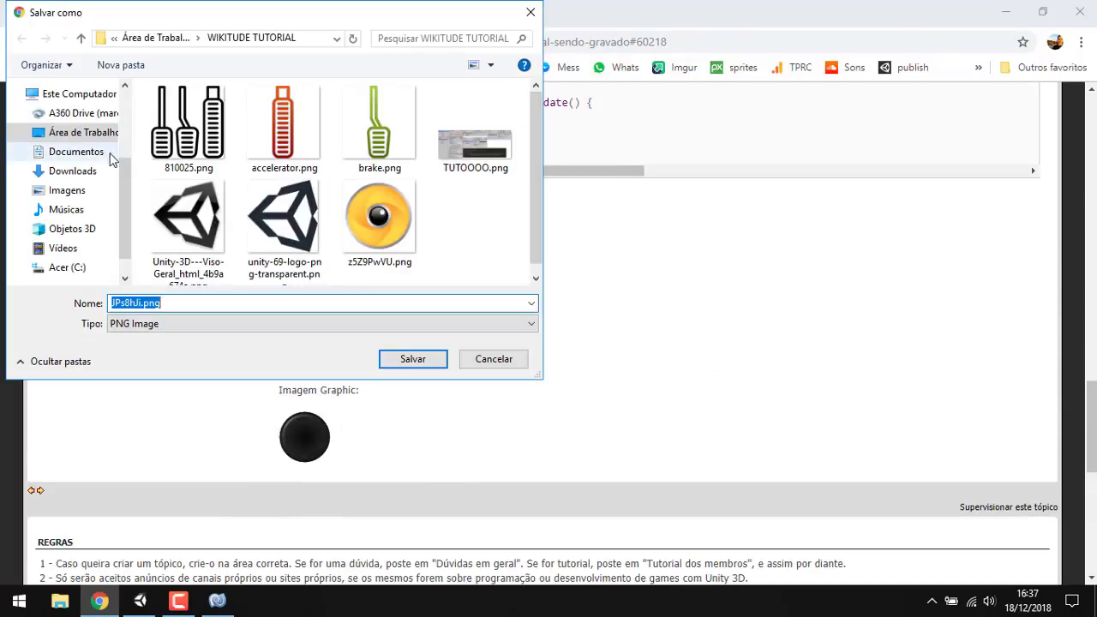
pyautogui.click(86, 133)
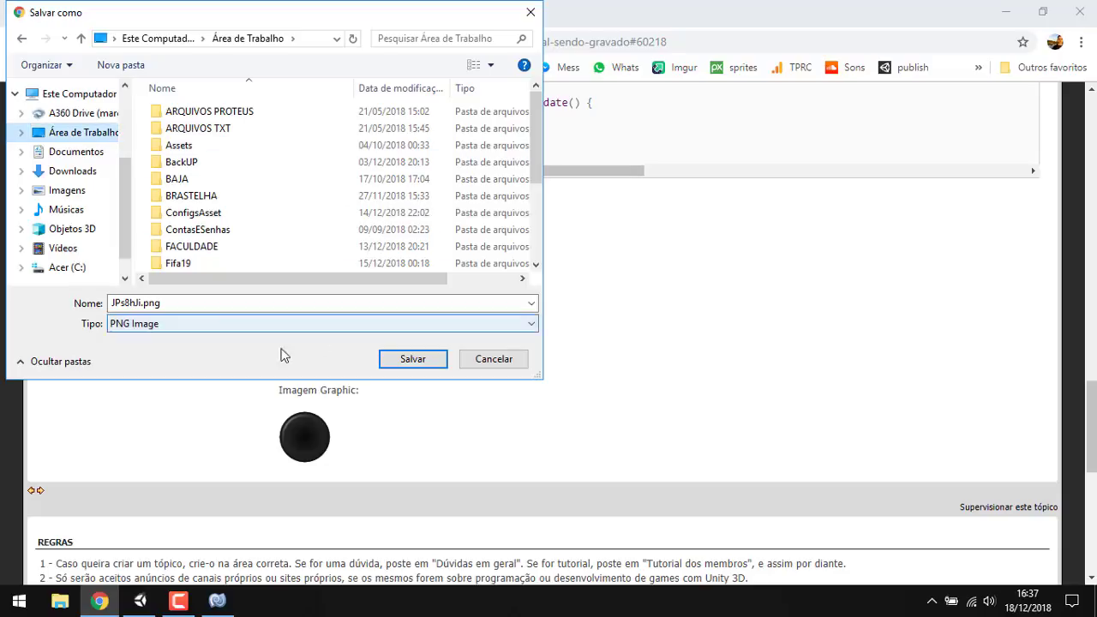
pyautogui.click(413, 359)
# - Save the joystick graphic image to the desktop as well
pyautogui.rightClick(303, 448)
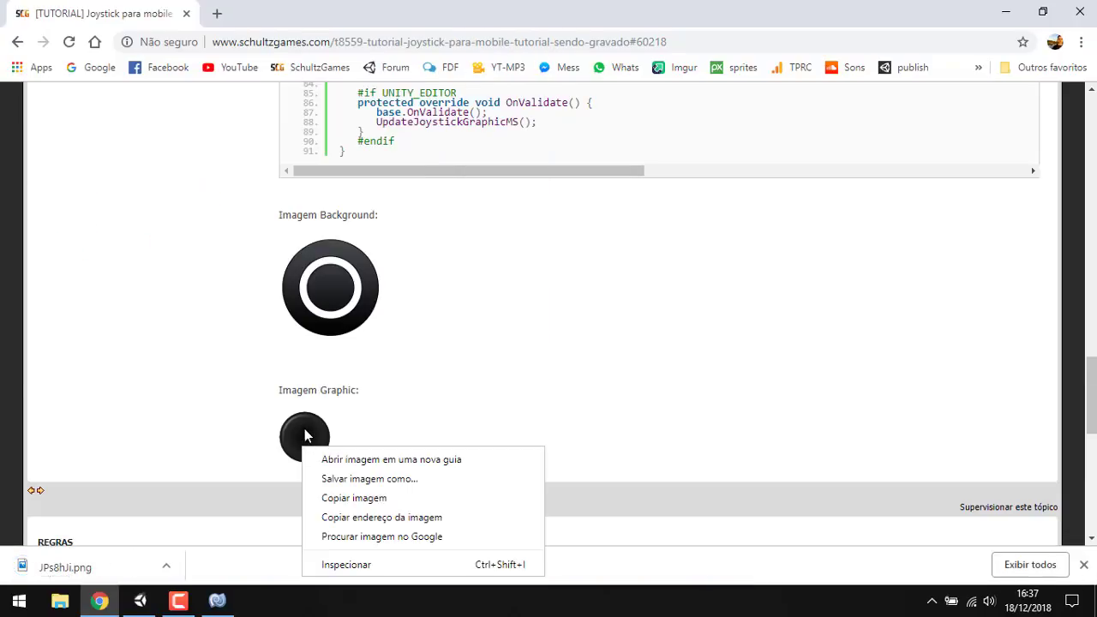
pyautogui.click(305, 429)
pyautogui.rightClick(304, 425)
pyautogui.click(371, 457)
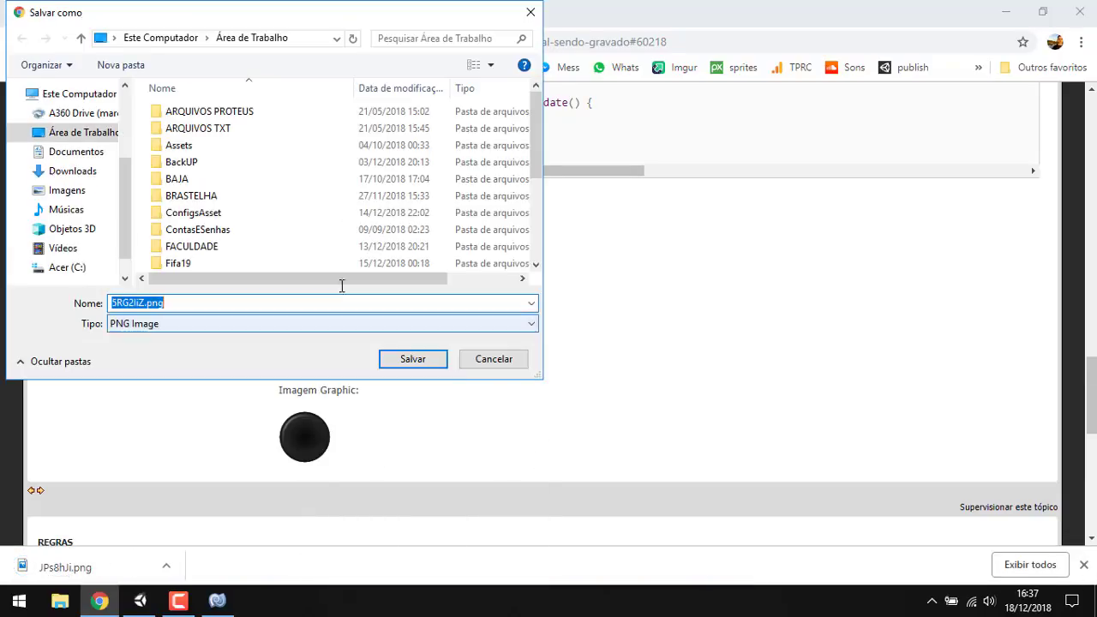
pyautogui.click(411, 361)
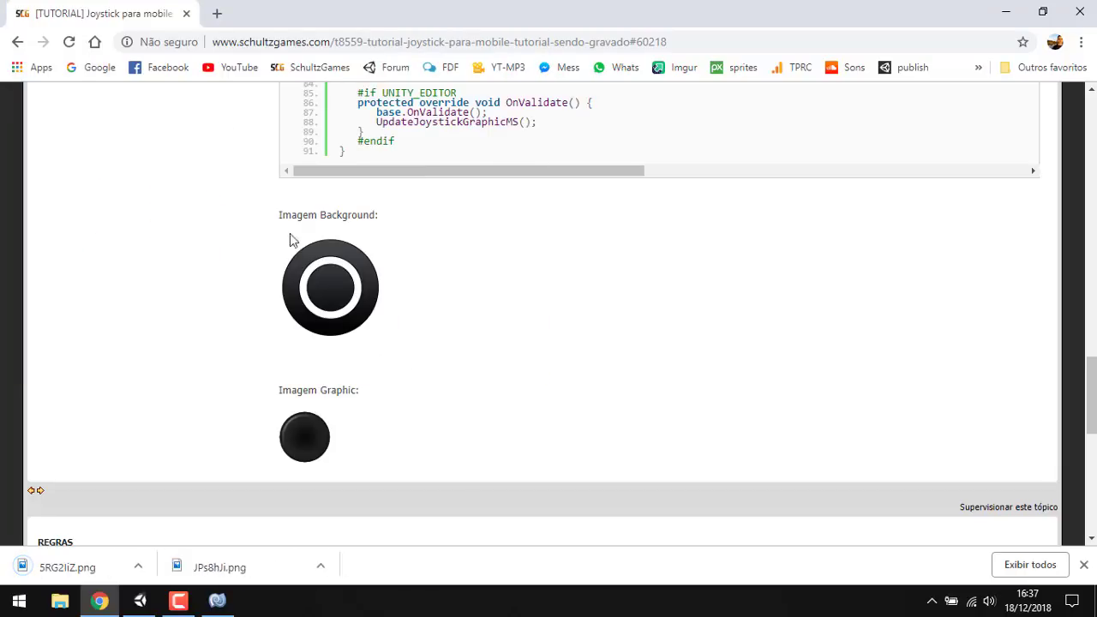
pyautogui.scroll(4, 472, 360)
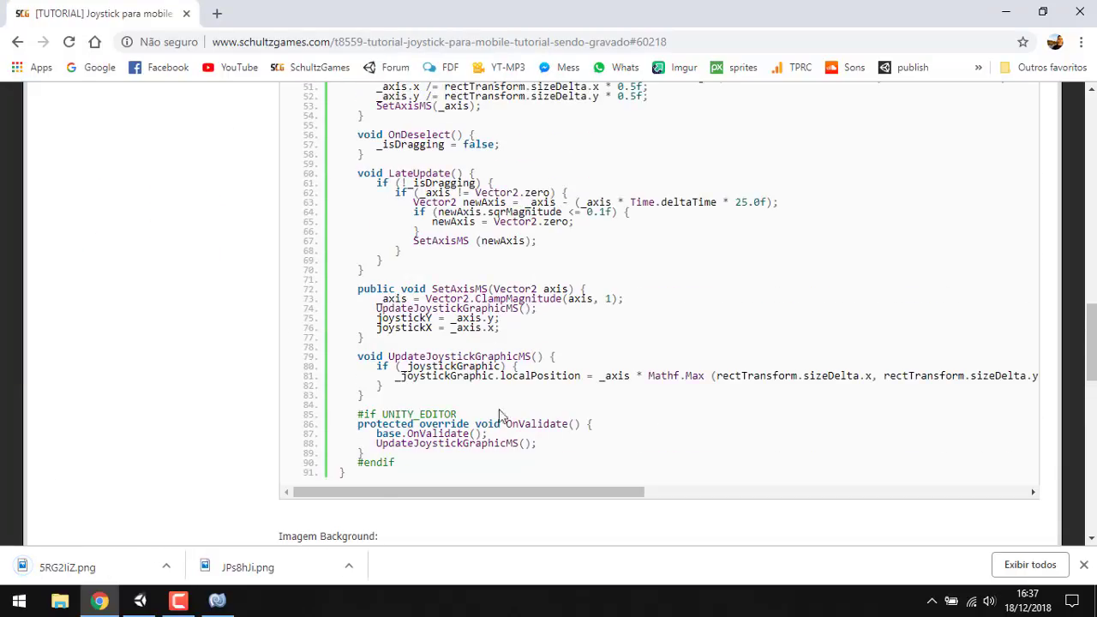
pyautogui.scroll(6, 667, 364)
pyautogui.scroll(4, 668, 363)
pyautogui.scroll(-6, 821, 385)
pyautogui.scroll(-4, 248, 358)
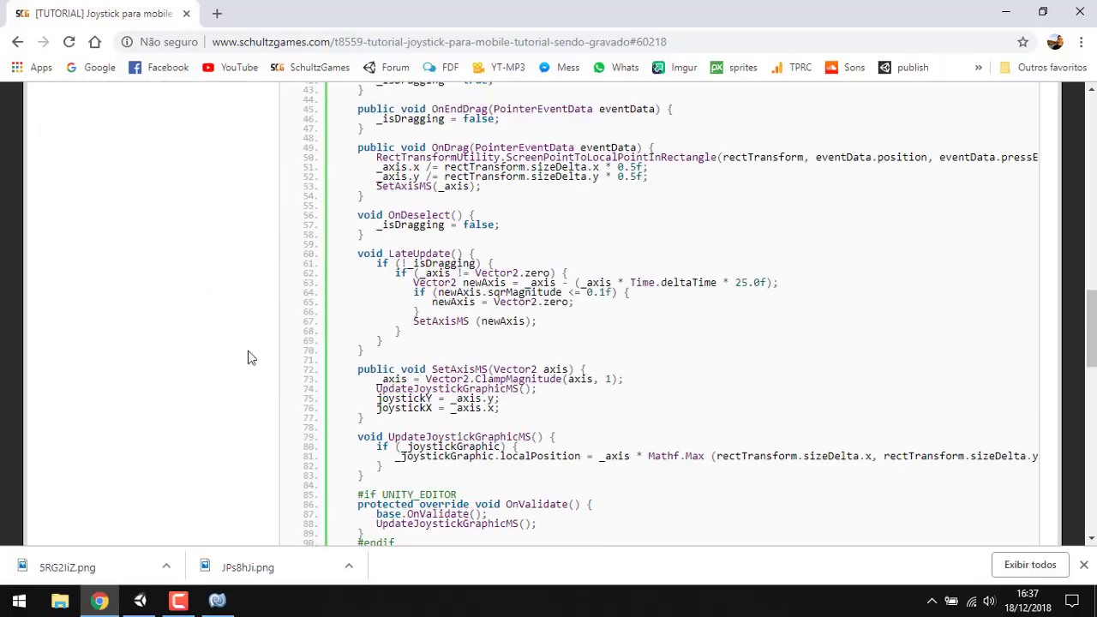
pyautogui.scroll(-3, 248, 358)
pyautogui.hotkey('alt', 'Tab')
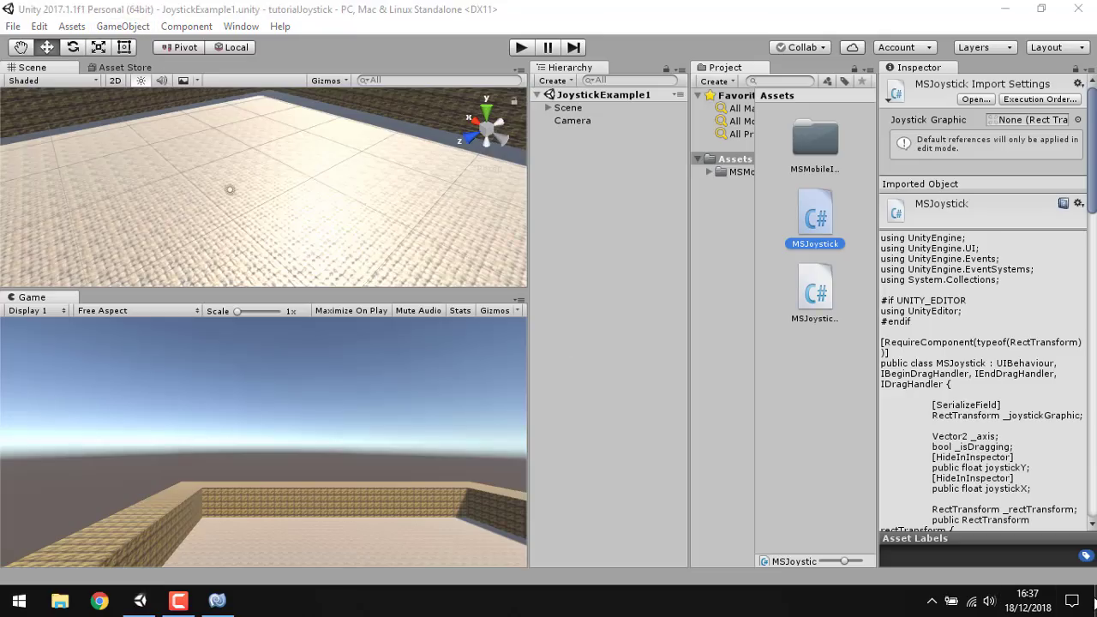
# - Drag the two downloaded joystick PNGs from the desktop into the Assets folder
pyautogui.click(1095, 597)
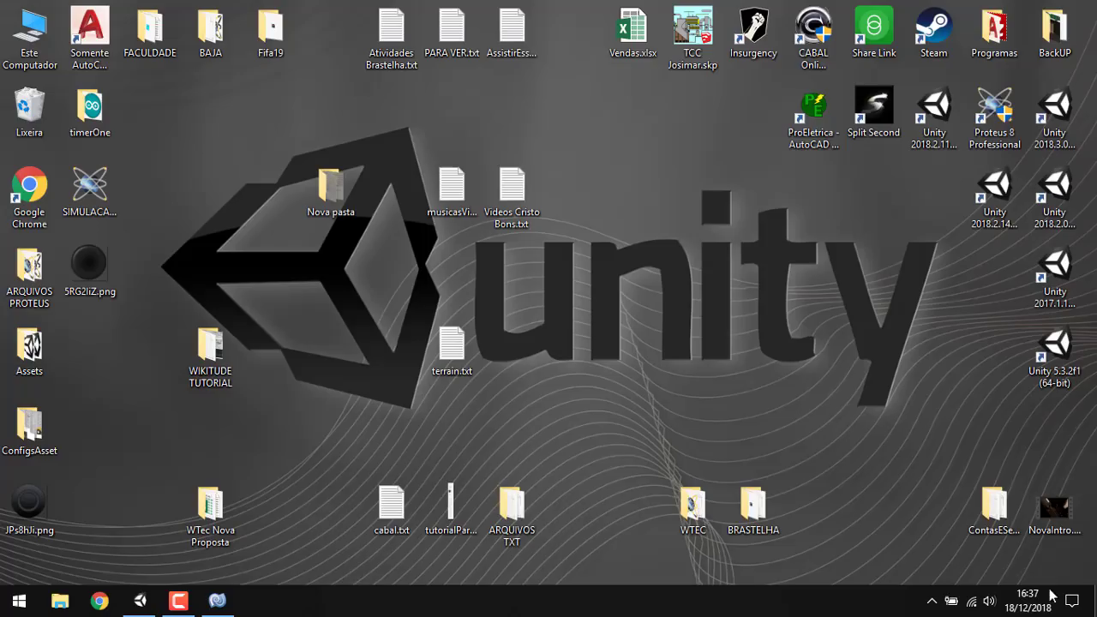
pyautogui.click(90, 266)
pyautogui.moveTo(28, 514)
pyautogui.mouseDown()
pyautogui.moveTo(652, 546)
pyautogui.moveTo(809, 461)
pyautogui.mouseUp()
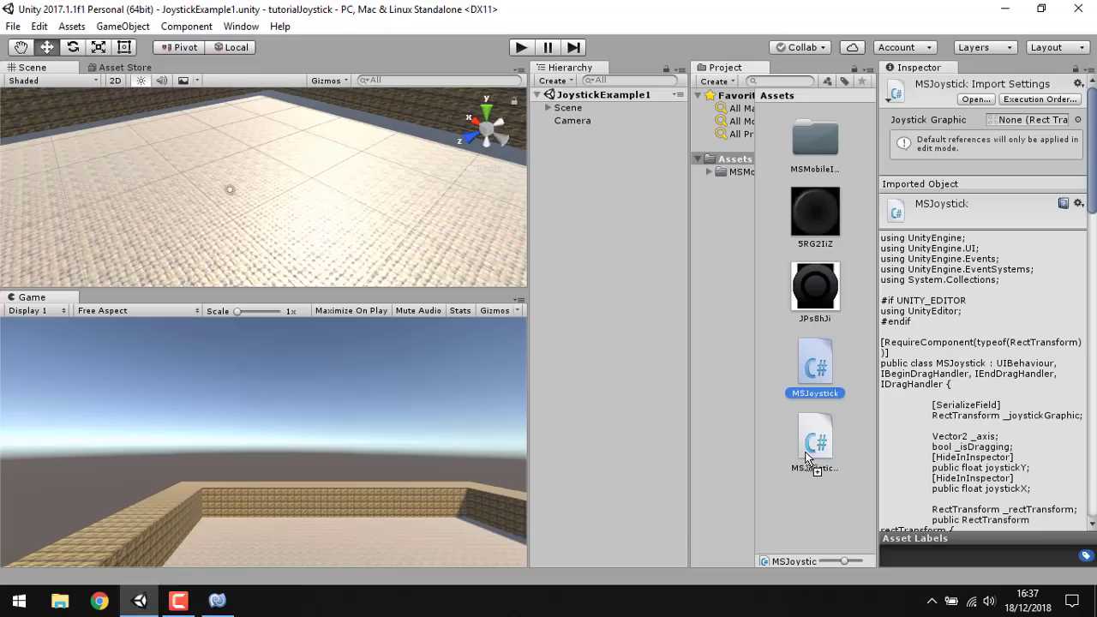
pyautogui.click(856, 329)
# - Set JPs8hJi and 5RG2IiZ to Sprite (2D and UI) texture type and apply
pyautogui.click(830, 303)
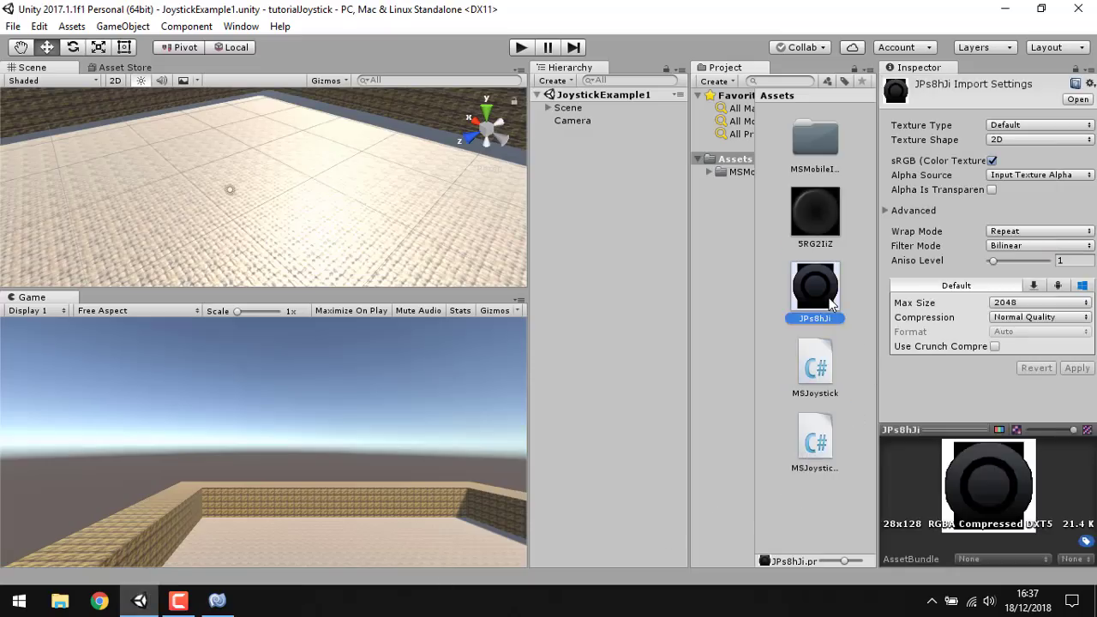
pyautogui.keyDown('ctrl'); pyautogui.click(823, 229); pyautogui.keyUp('ctrl')
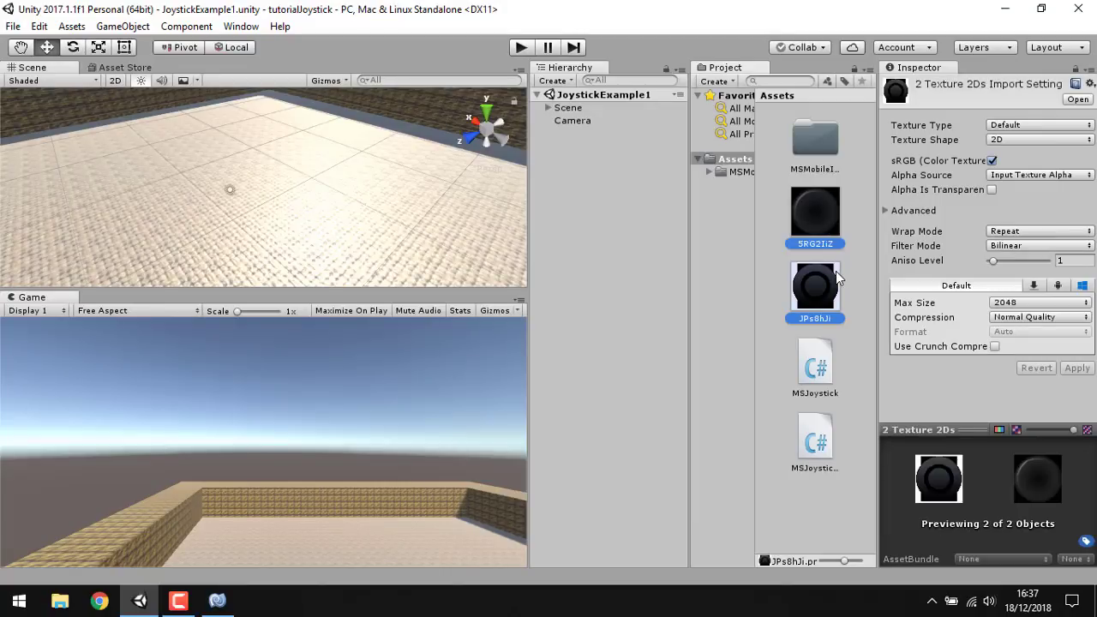
pyautogui.click(1020, 125)
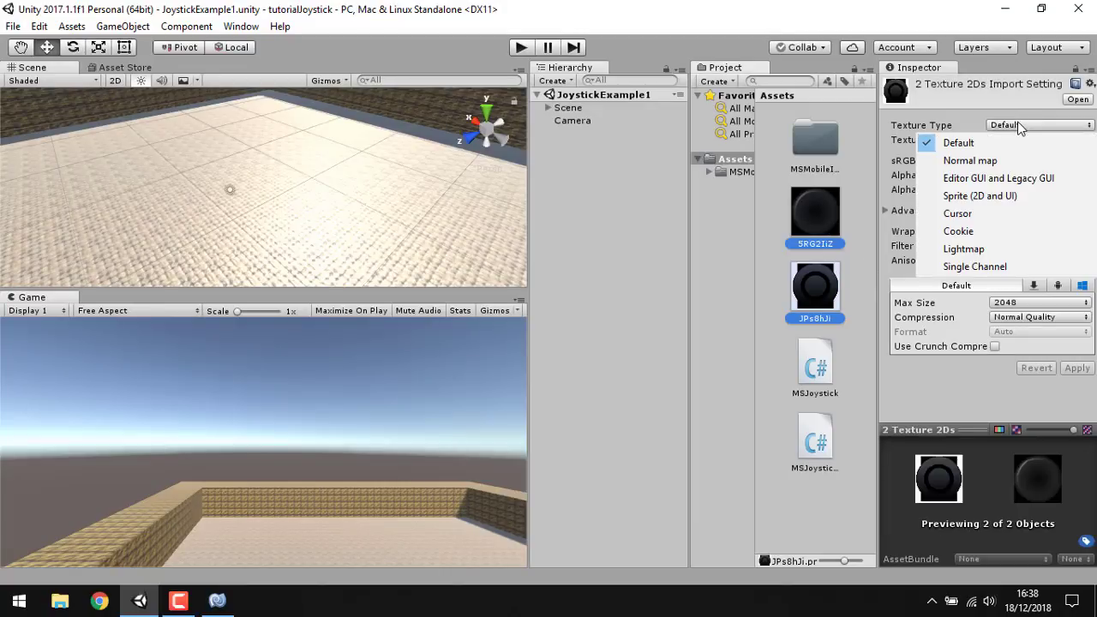
pyautogui.click(1011, 197)
pyautogui.scroll(-1, 1070, 403)
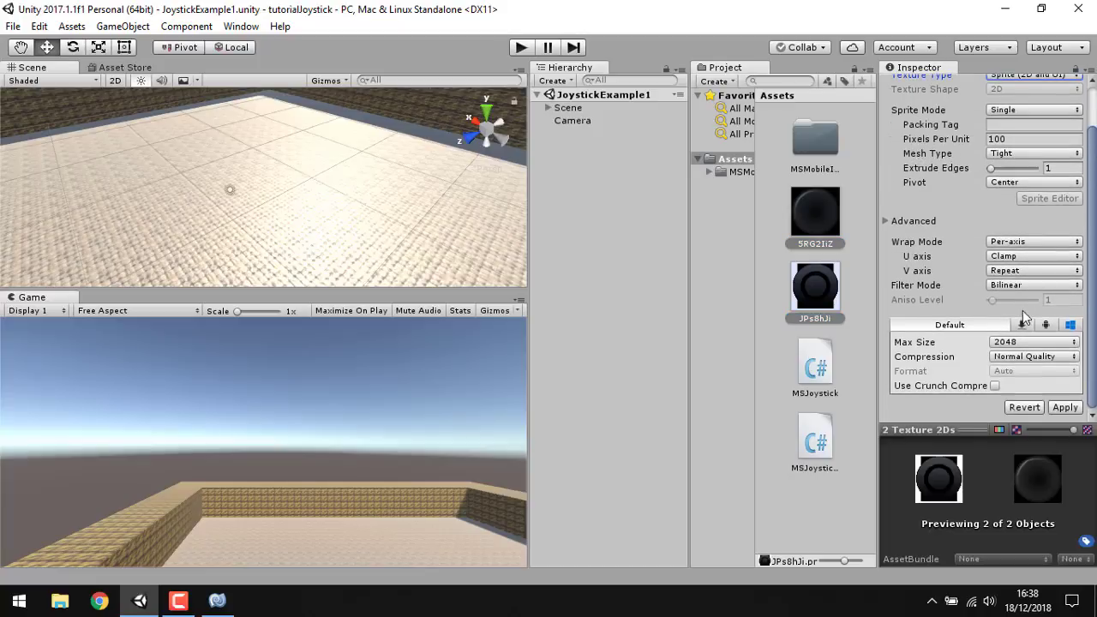
pyautogui.click(1066, 407)
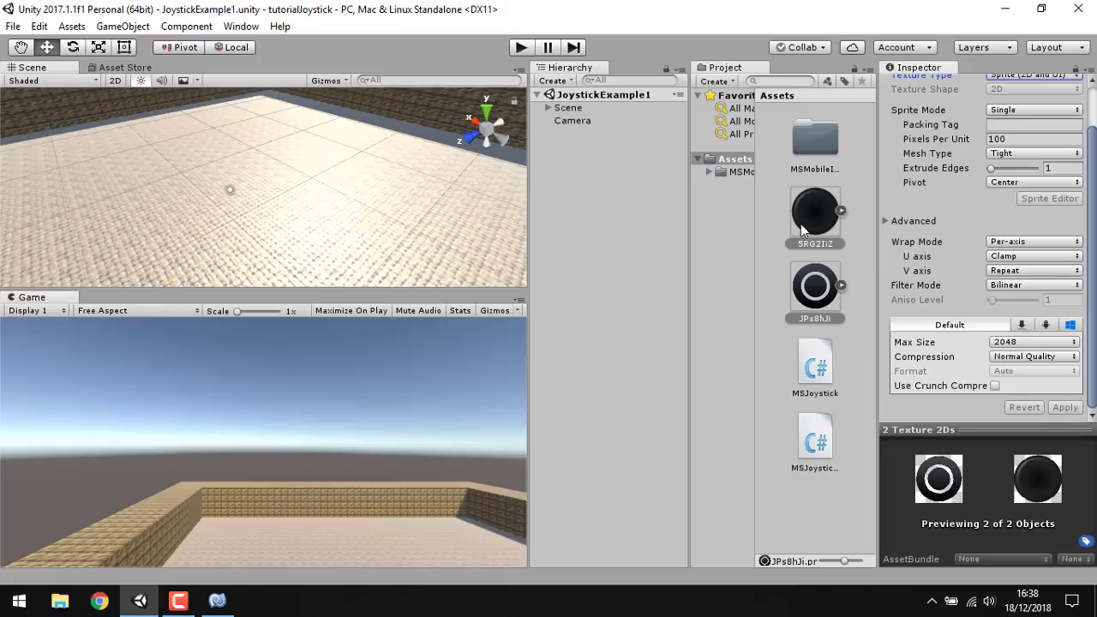
pyautogui.click(824, 371)
pyautogui.click(808, 455)
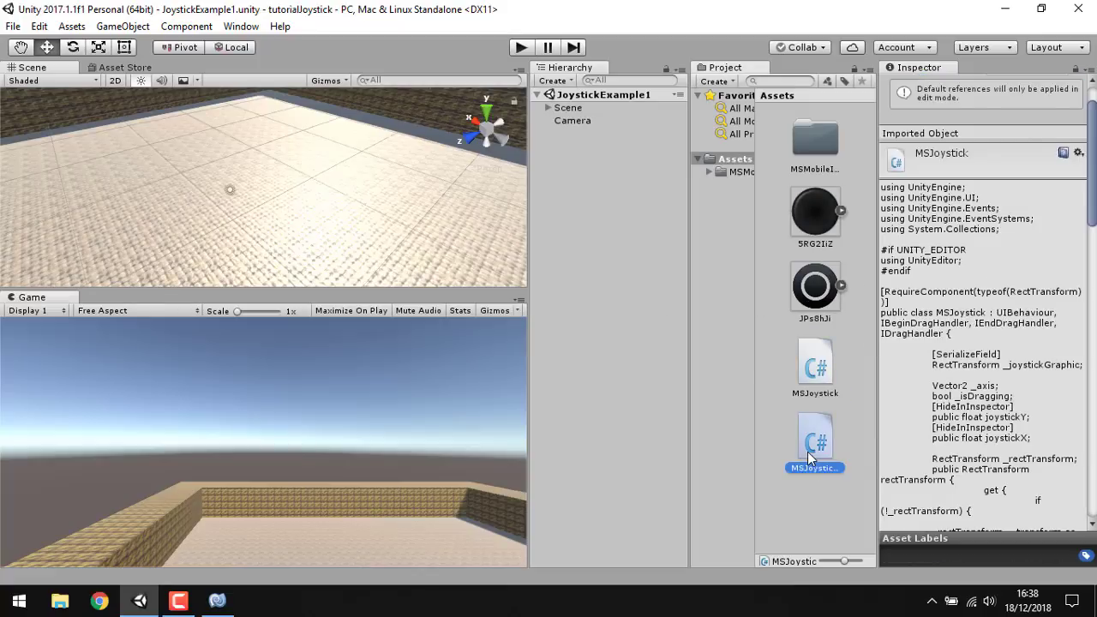
pyautogui.click(819, 378)
pyautogui.click(817, 446)
# - Create an empty GameObject and attach the MSJoystickController script component to it
pyautogui.click(612, 253)
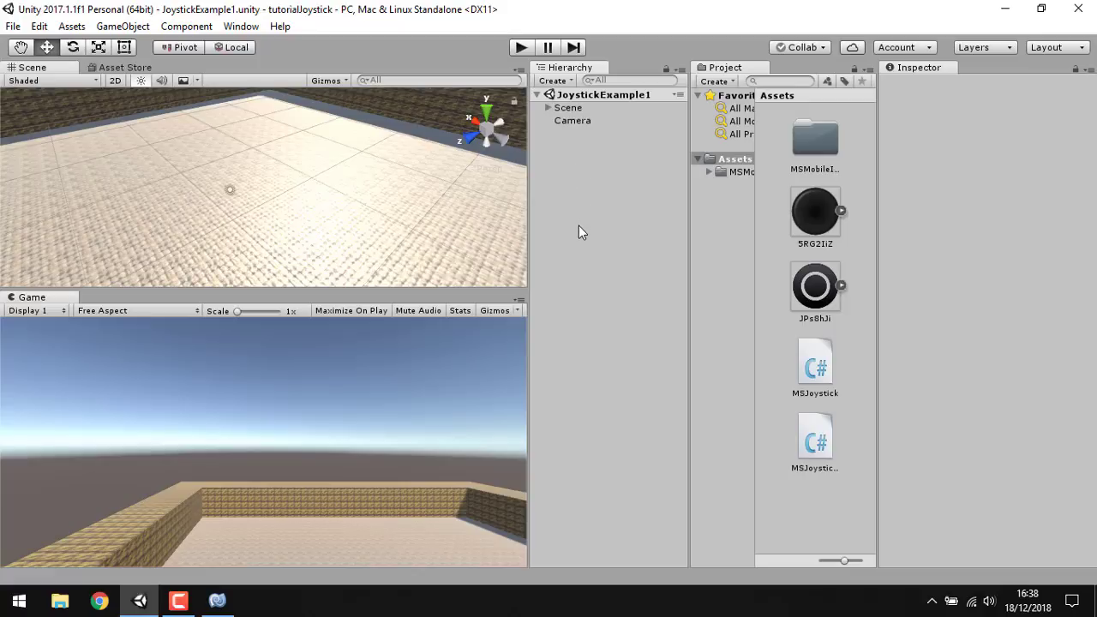
pyautogui.click(124, 26)
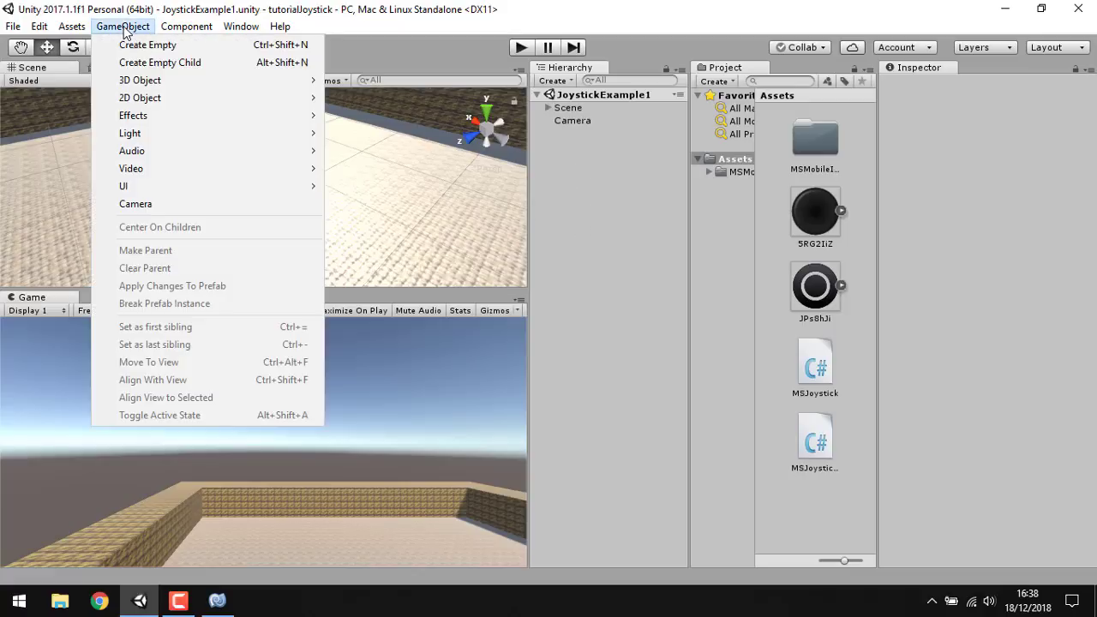
pyautogui.click(155, 44)
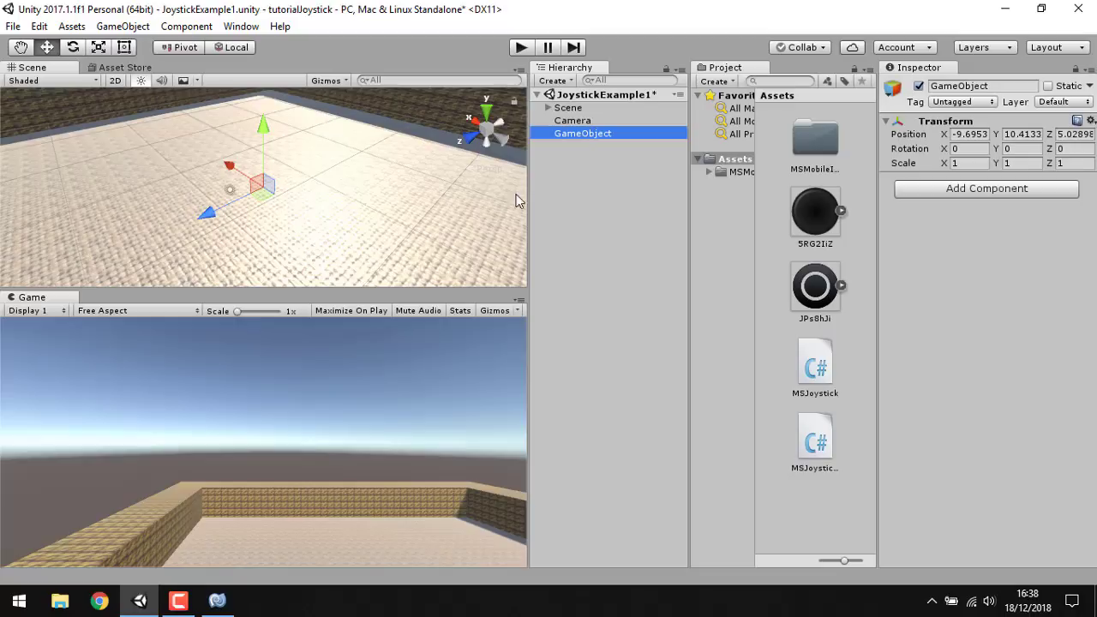
pyautogui.click(594, 135)
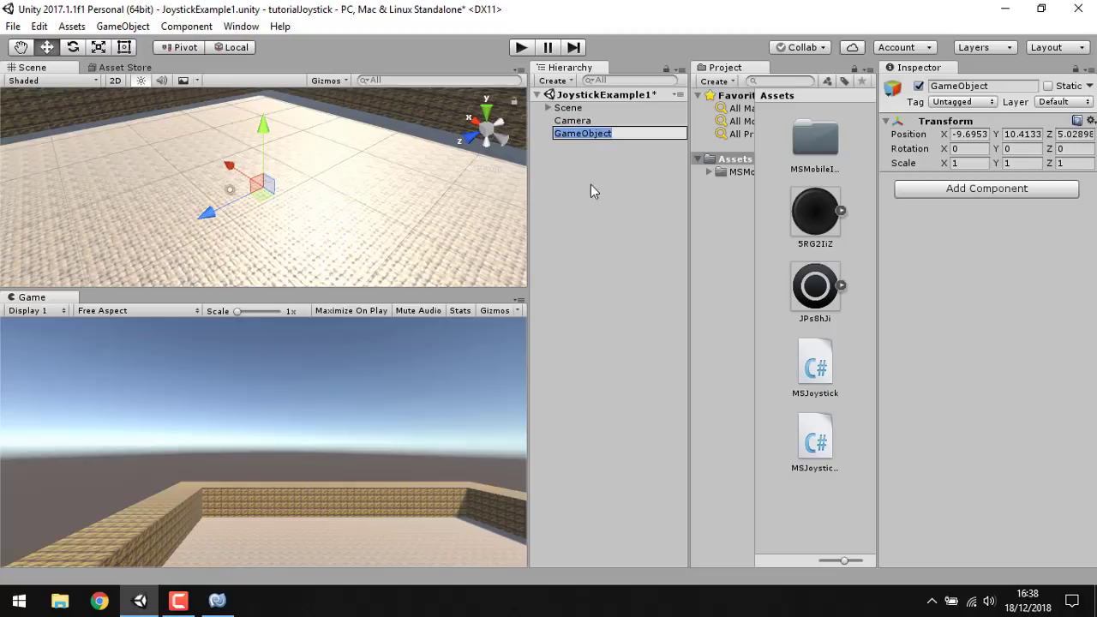
pyautogui.click(590, 184)
pyautogui.click(576, 134)
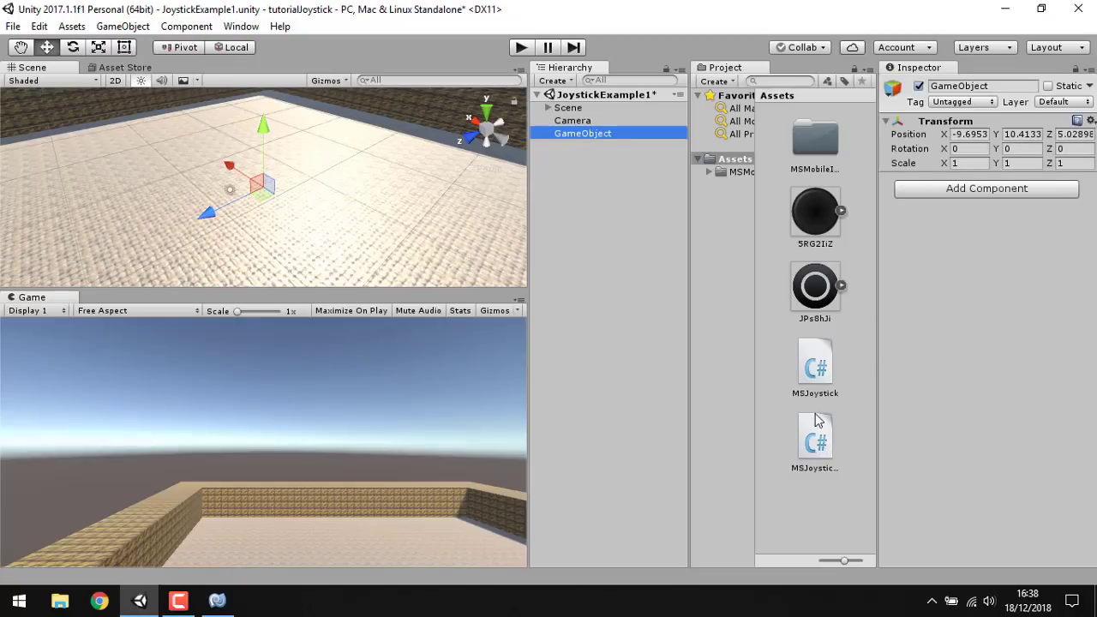
pyautogui.moveTo(823, 444); pyautogui.dragTo(1012, 229)
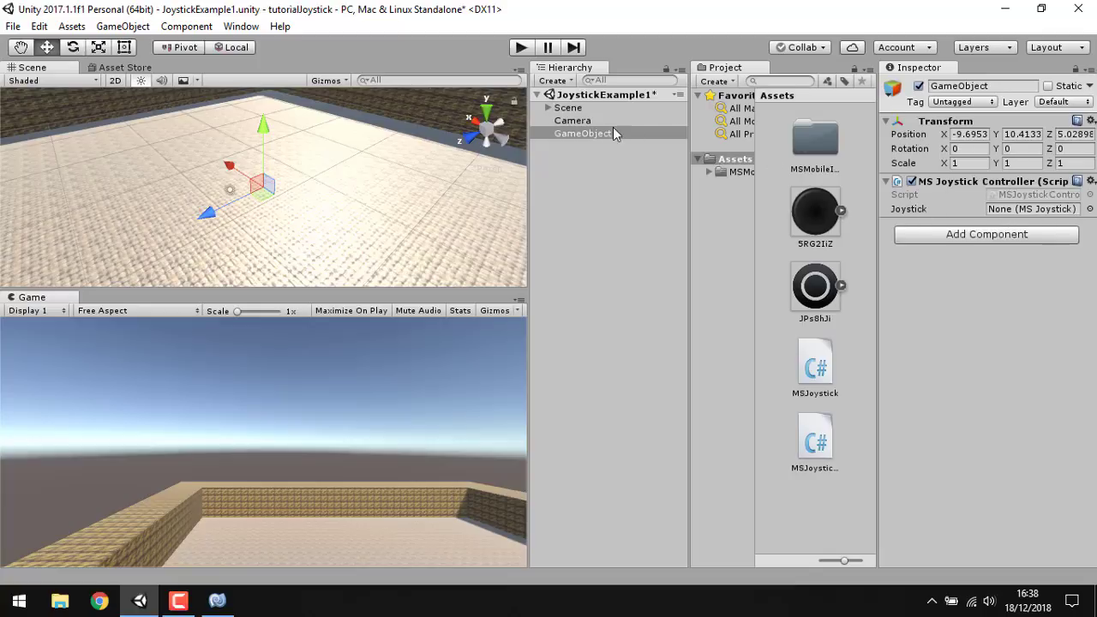
pyautogui.click(580, 136)
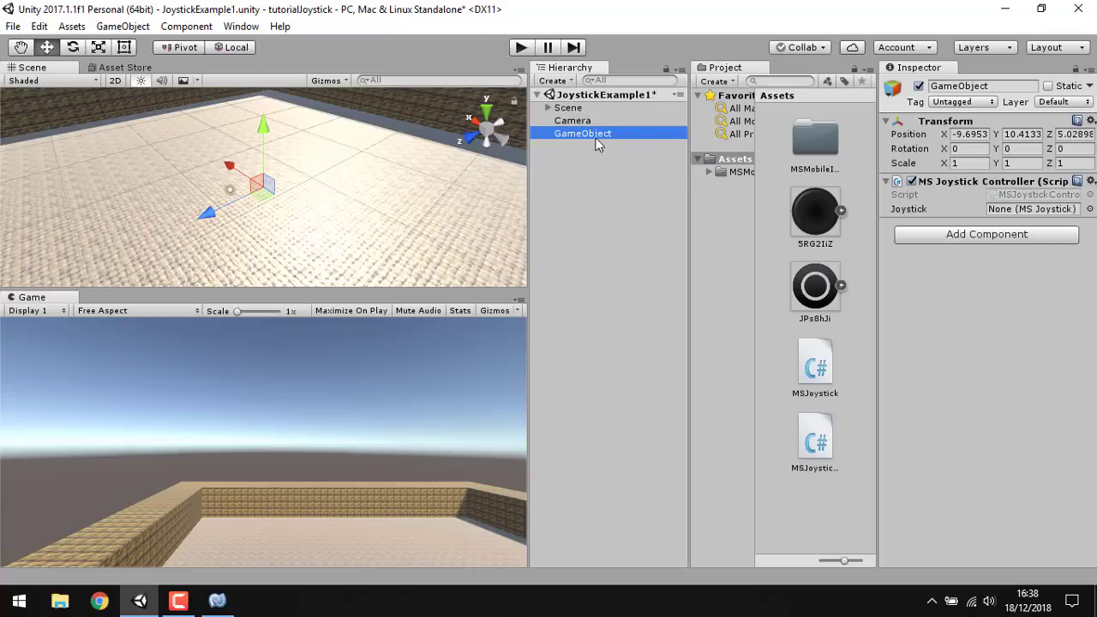
# - Add a Canvas under GameObject, keeping Screen Space - Overlay and using Scale With Screen Size
pyautogui.rightClick(567, 135)
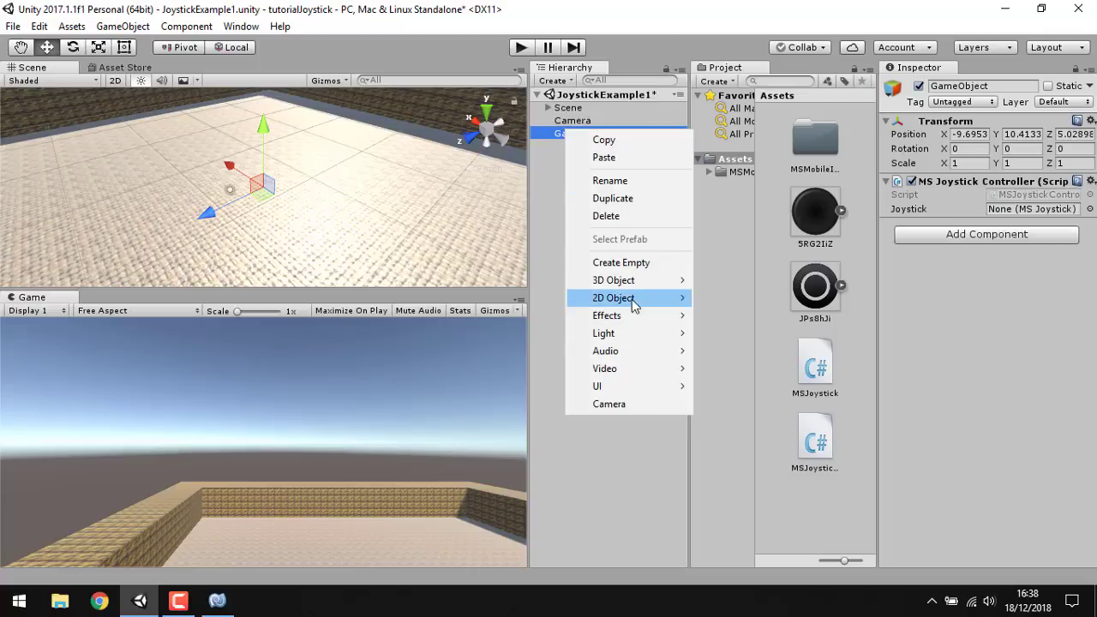
pyautogui.moveTo(639, 387)
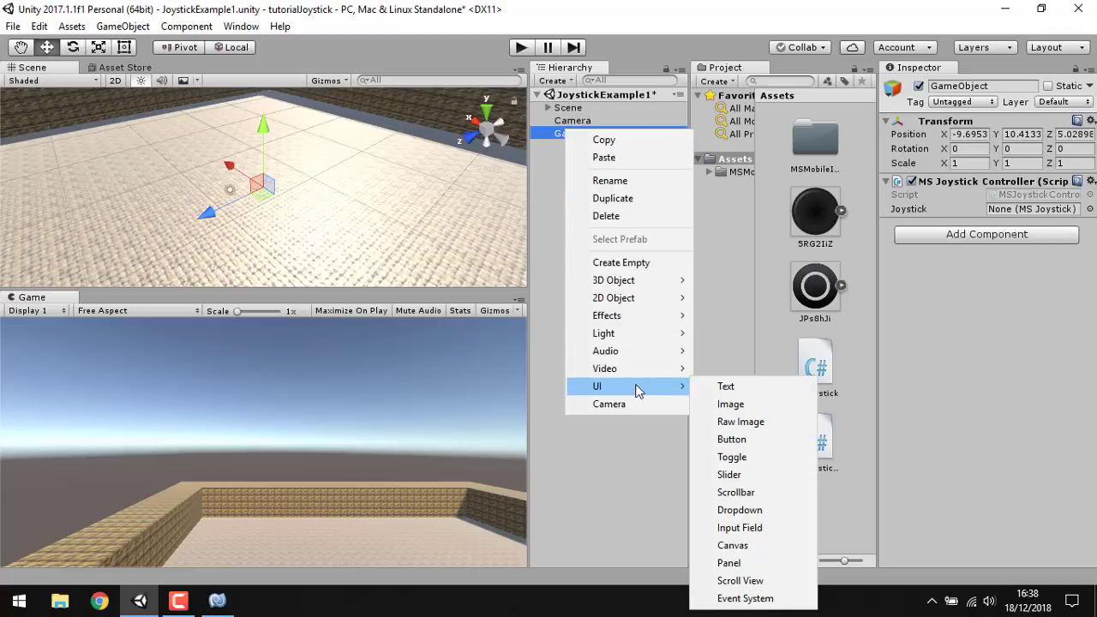
pyautogui.click(752, 552)
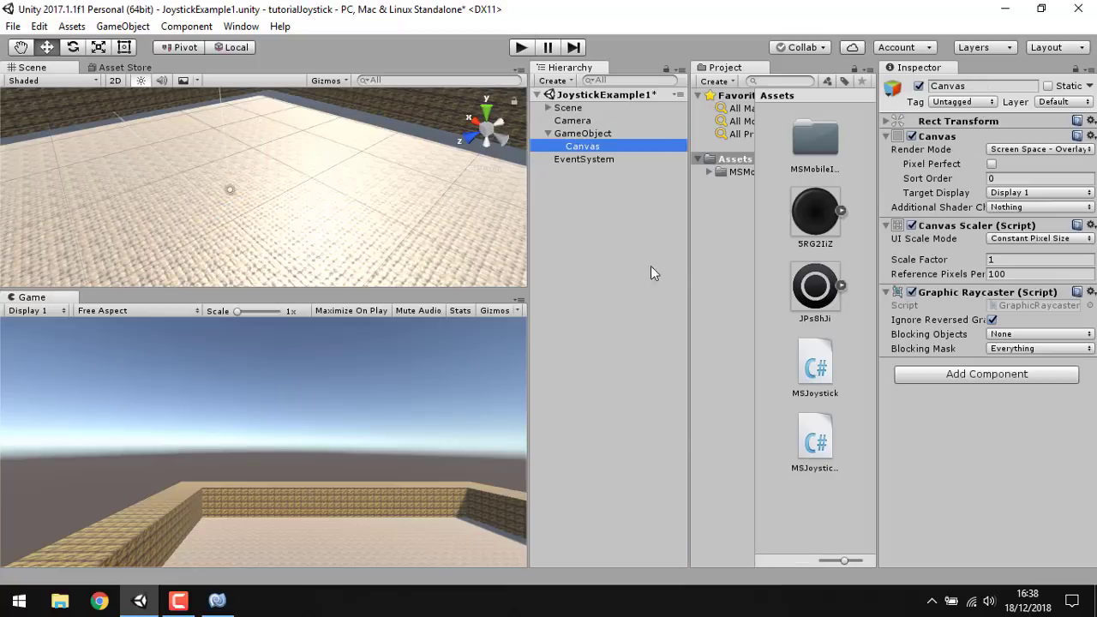
pyautogui.click(1034, 150)
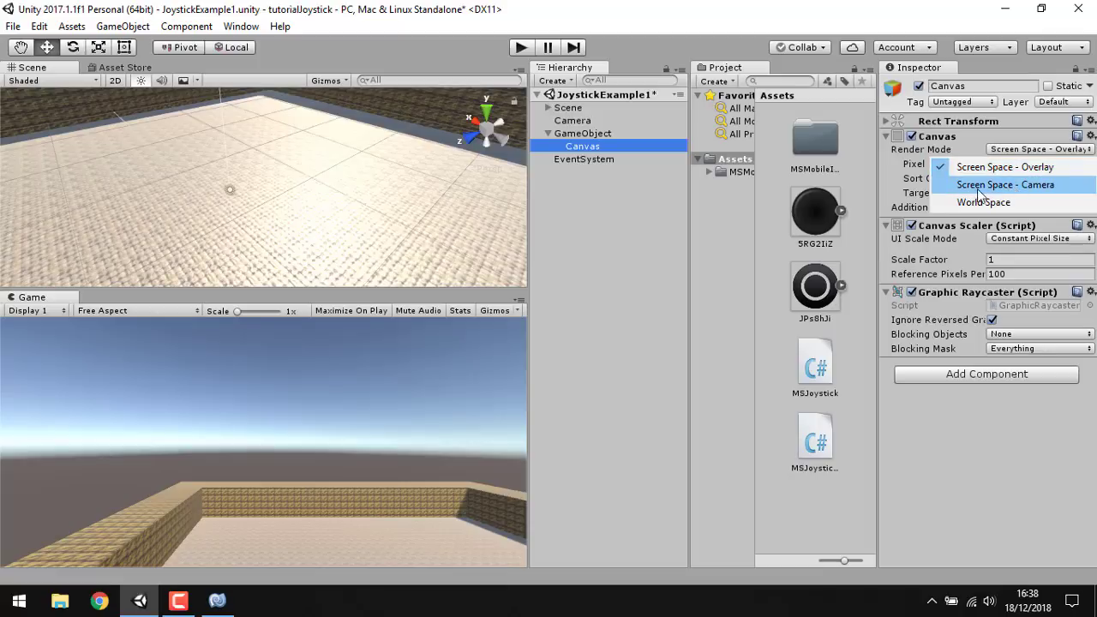
pyautogui.click(1040, 185)
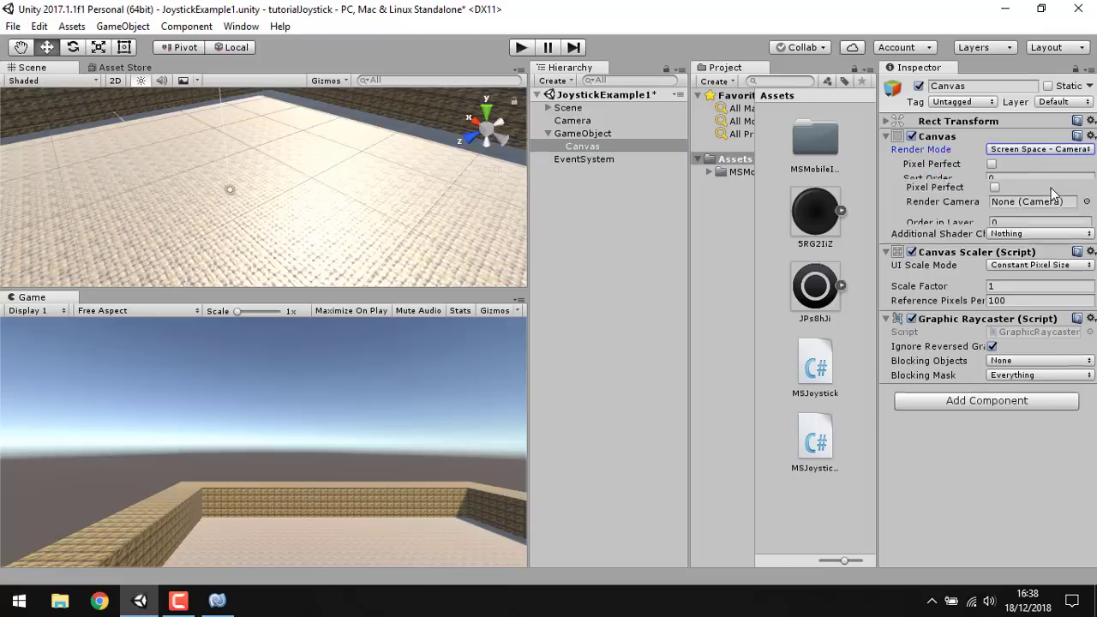
pyautogui.click(1043, 151)
pyautogui.click(1023, 169)
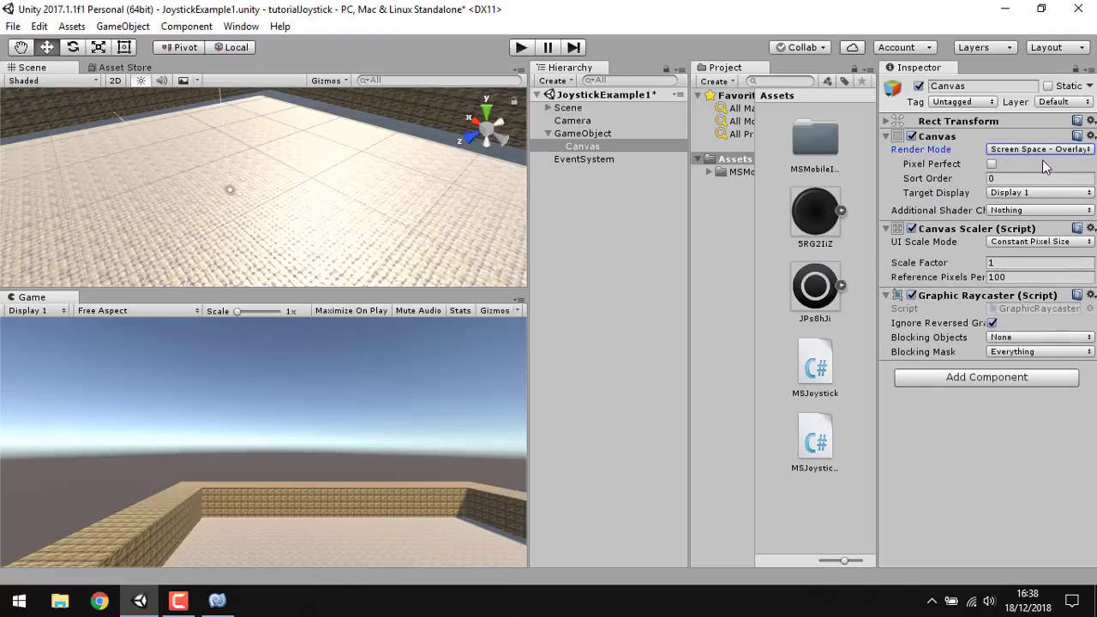
pyautogui.click(1032, 241)
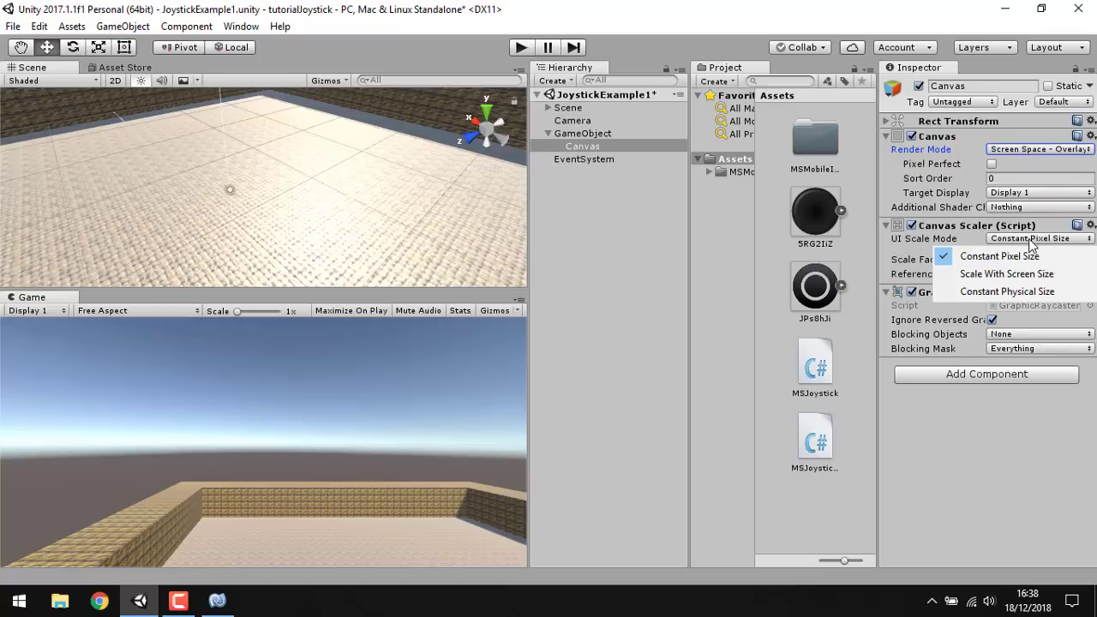
pyautogui.click(999, 276)
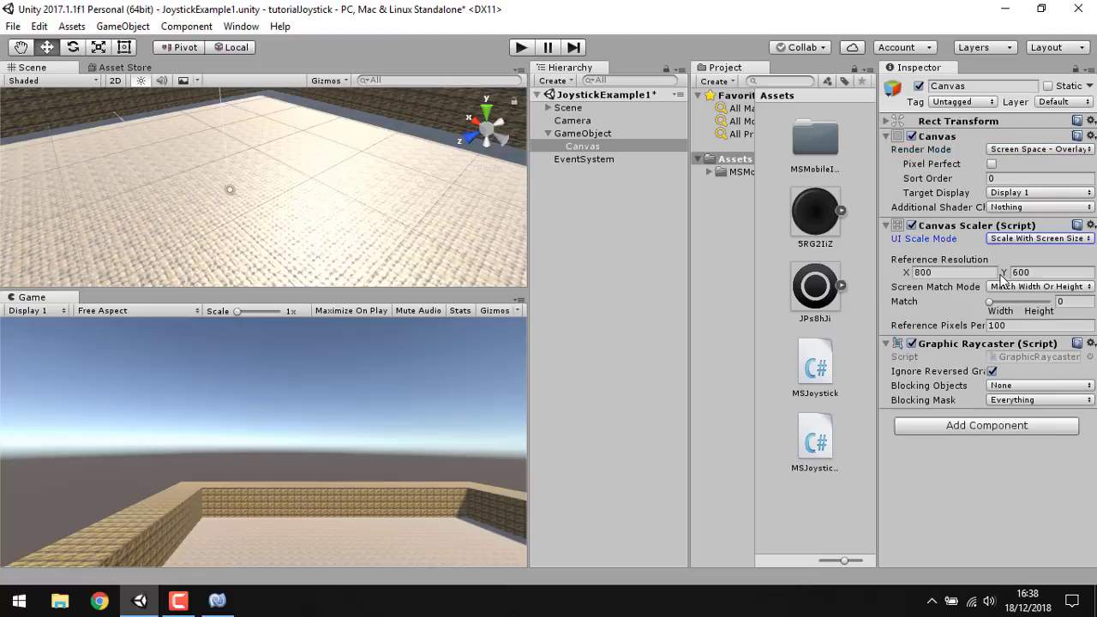
pyautogui.click(1040, 152)
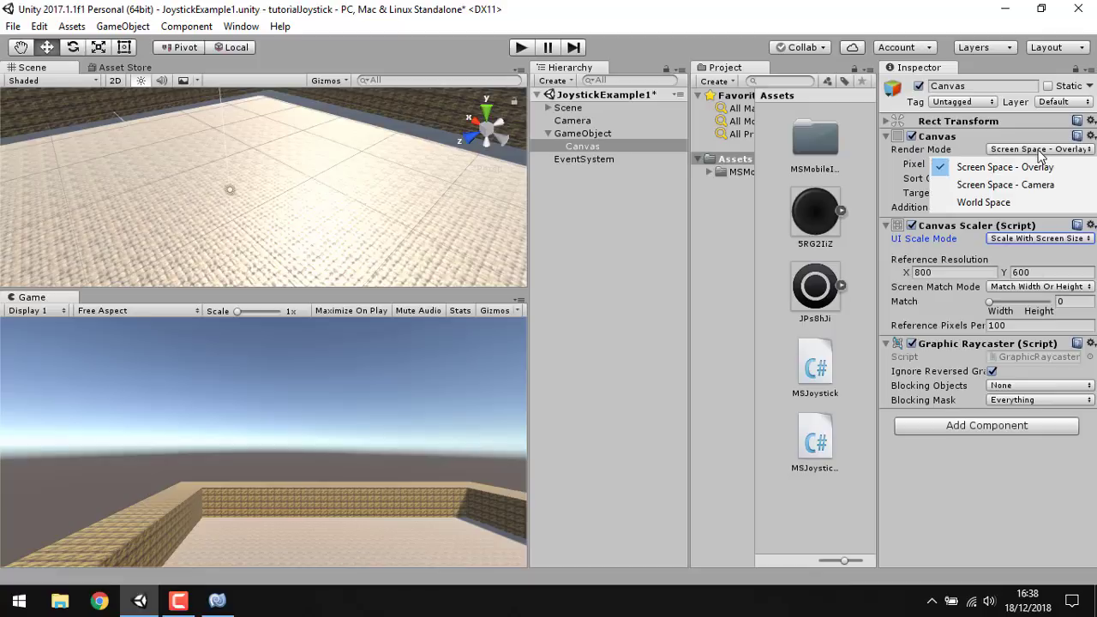
pyautogui.click(665, 250)
# - Nest the EventSystem under the Canvas and confirm Scale With Screen Size at 800×600
pyautogui.click(579, 149)
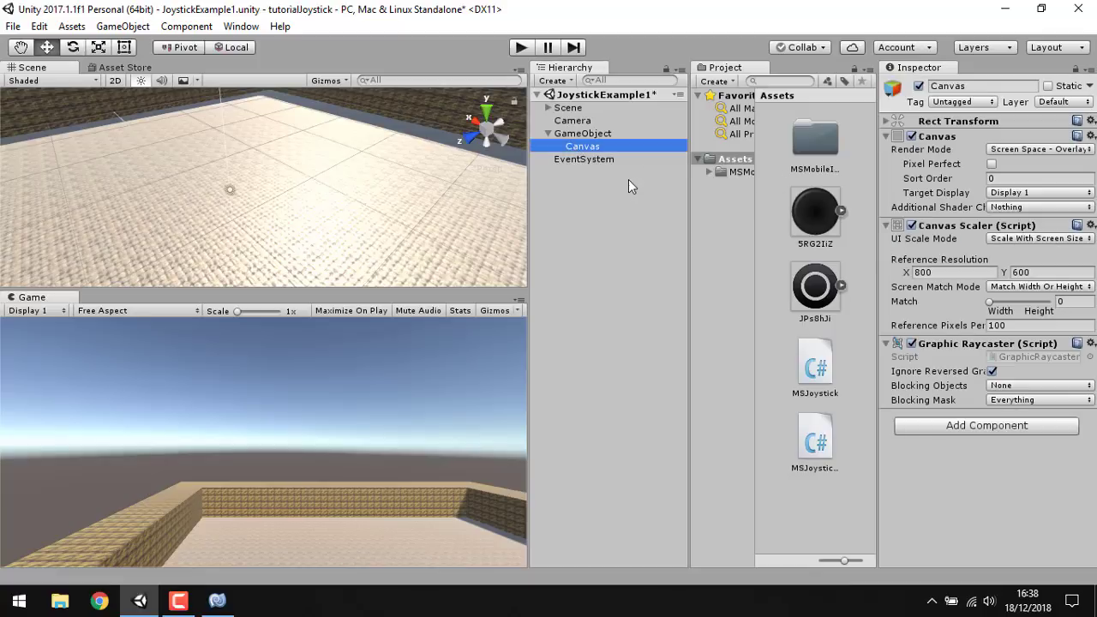
pyautogui.moveTo(569, 158); pyautogui.dragTo(583, 150)
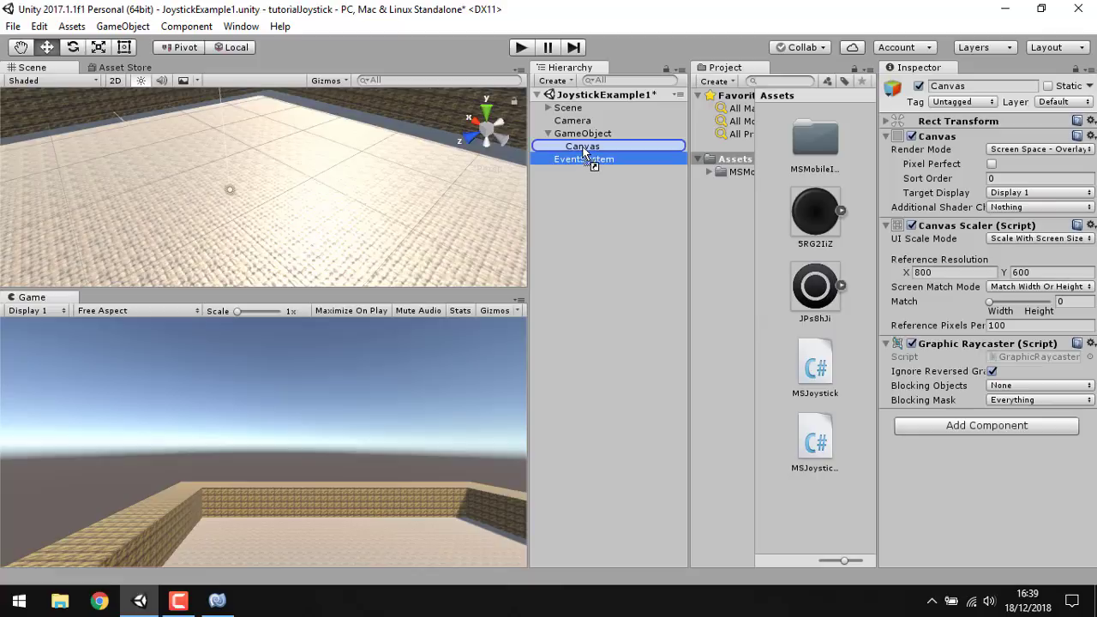
pyautogui.click(583, 147)
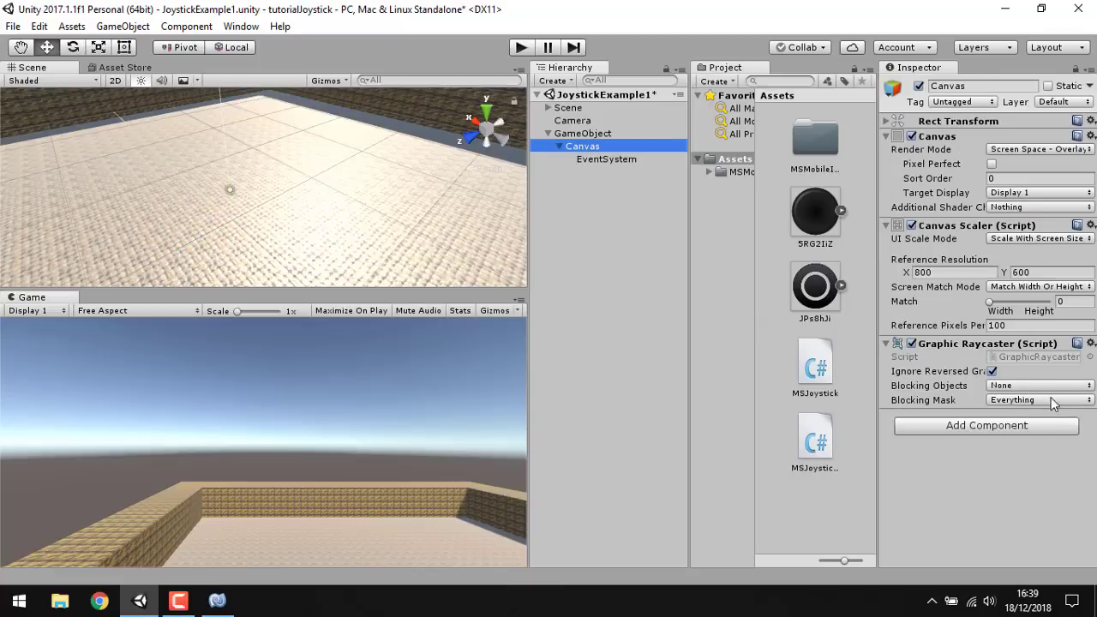
pyautogui.click(1016, 240)
pyautogui.click(1024, 273)
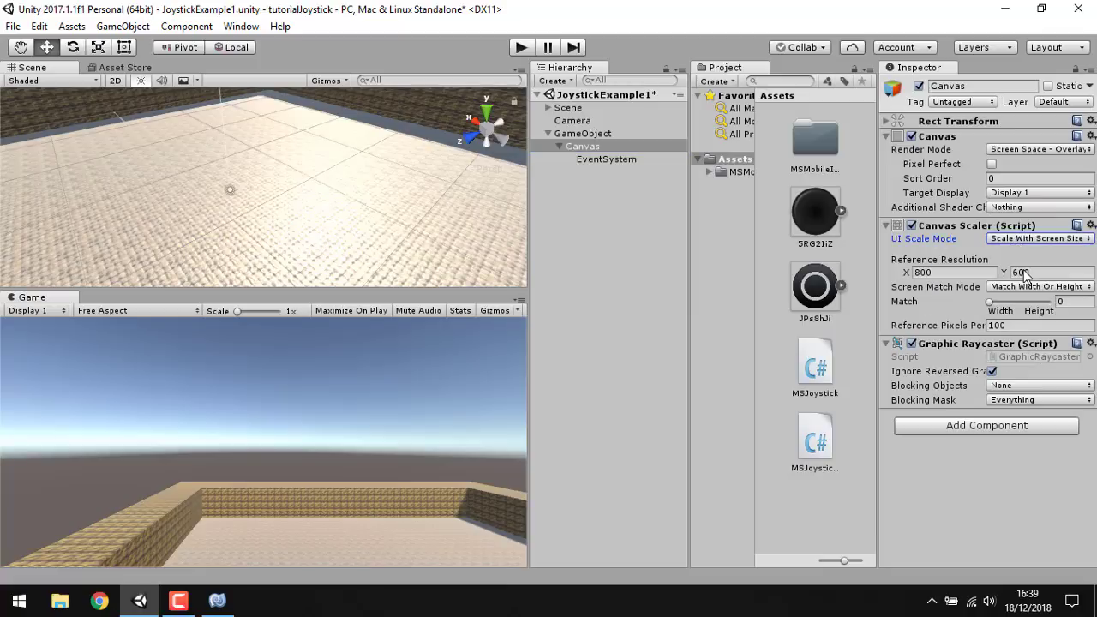
pyautogui.click(599, 174)
pyautogui.click(559, 147)
# - Add an empty child object under the Canvas and attach the MSJoystick script to it
pyautogui.click(559, 146)
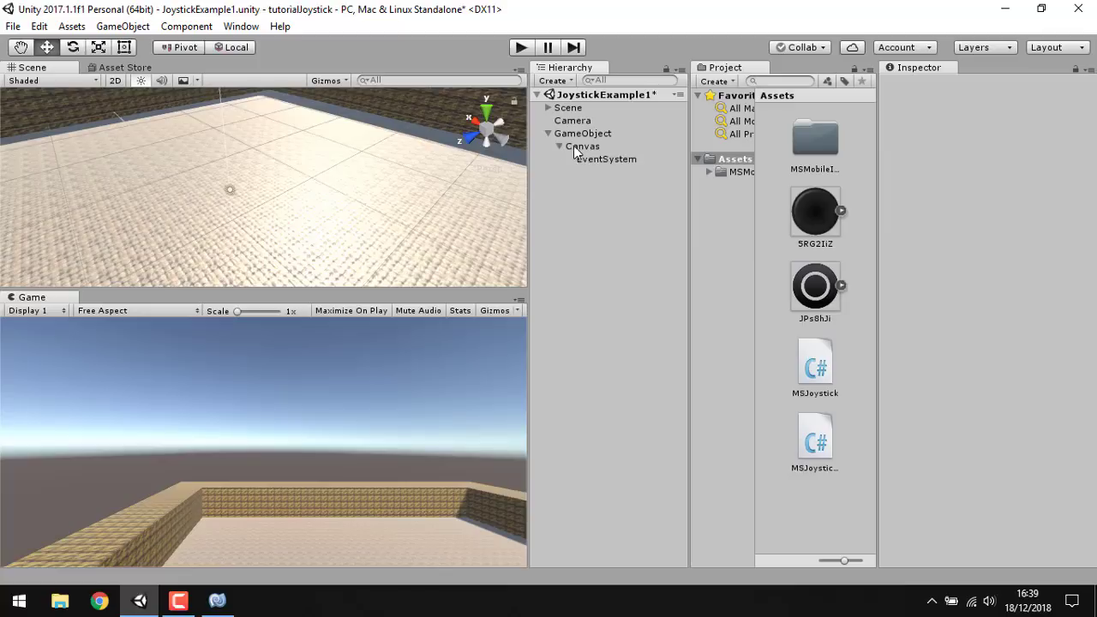
pyautogui.click(581, 148)
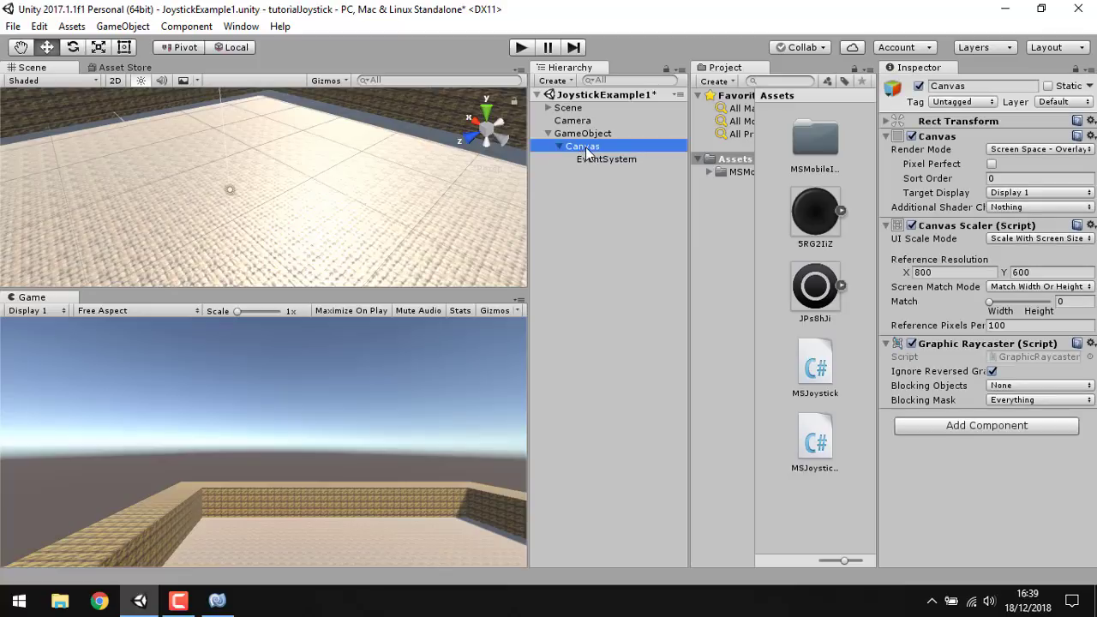
pyautogui.rightClick(588, 152)
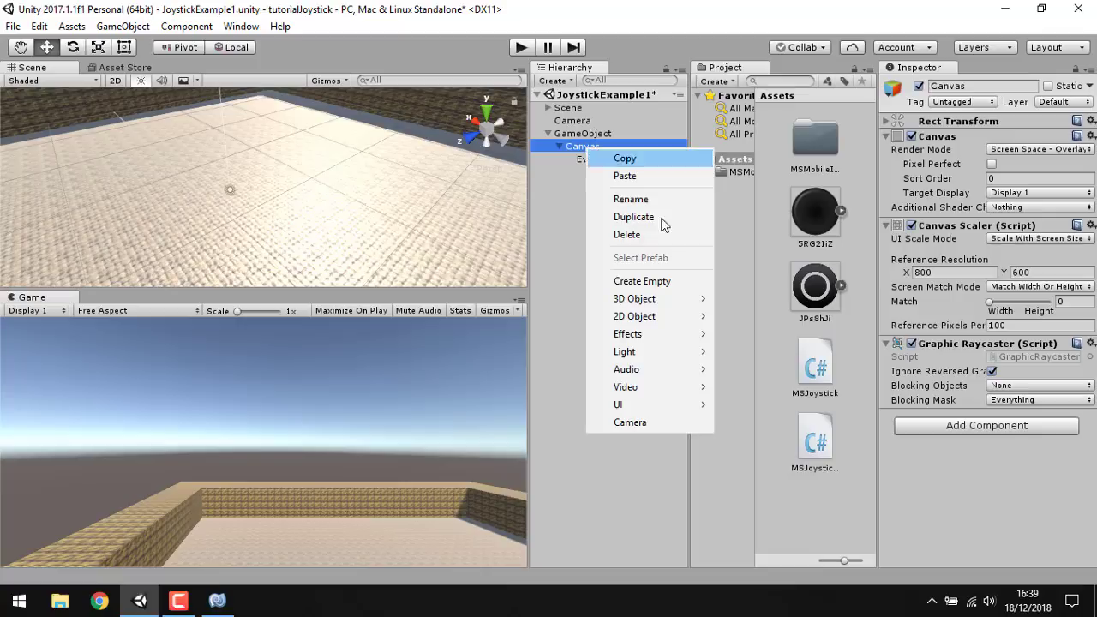
pyautogui.click(677, 284)
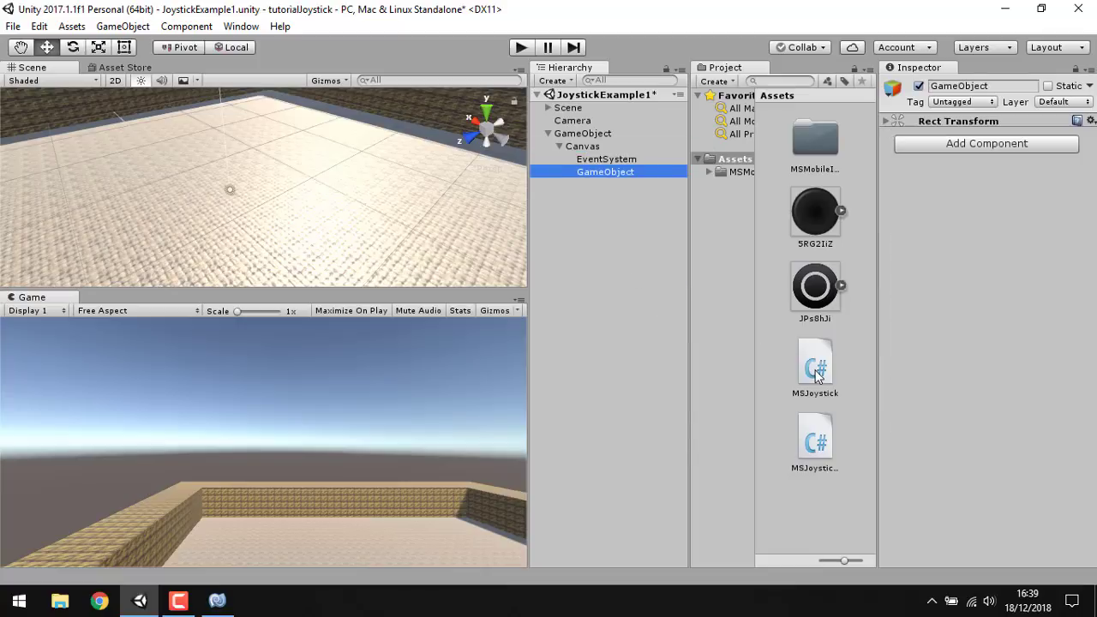
pyautogui.moveTo(817, 374); pyautogui.dragTo(1004, 196)
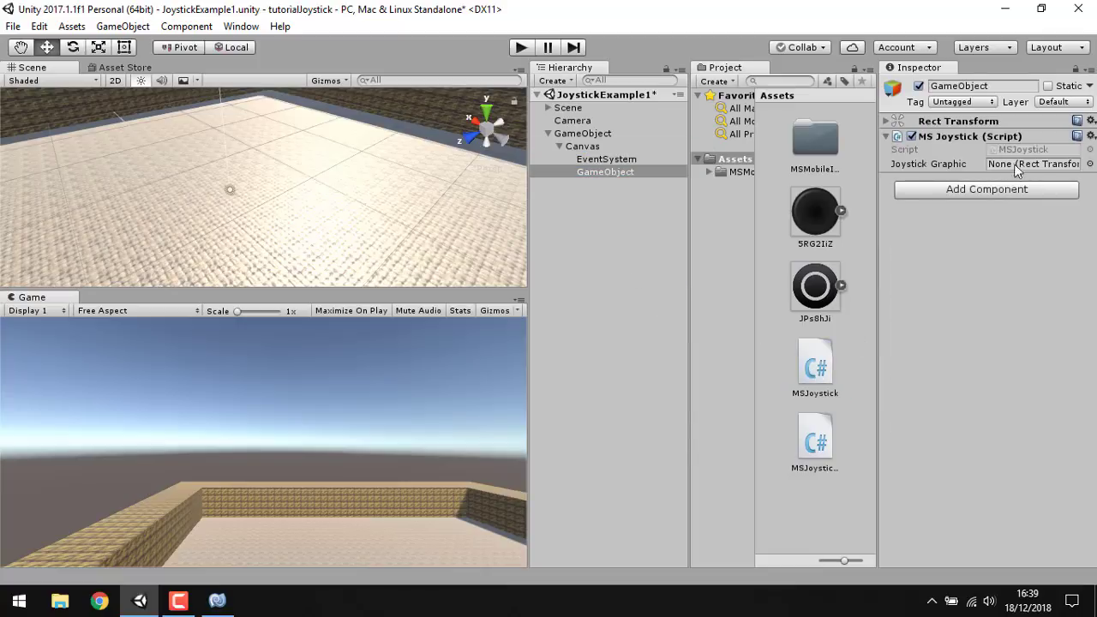
# - Add two UI Image children under the joystick GameObject
pyautogui.rightClick(604, 173)
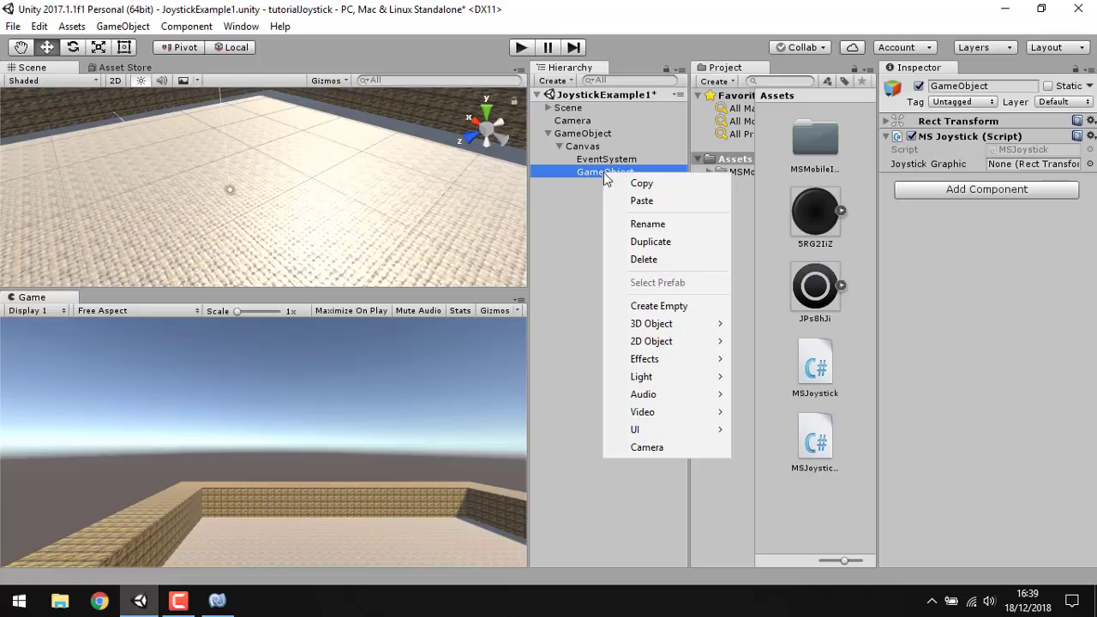
pyautogui.moveTo(696, 438)
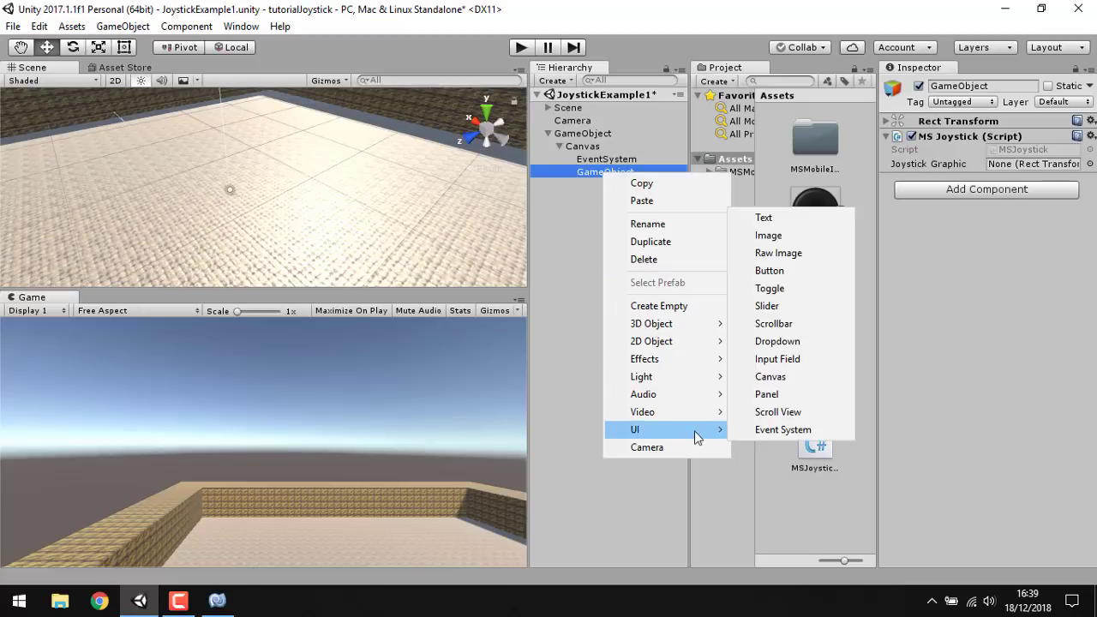
pyautogui.click(746, 235)
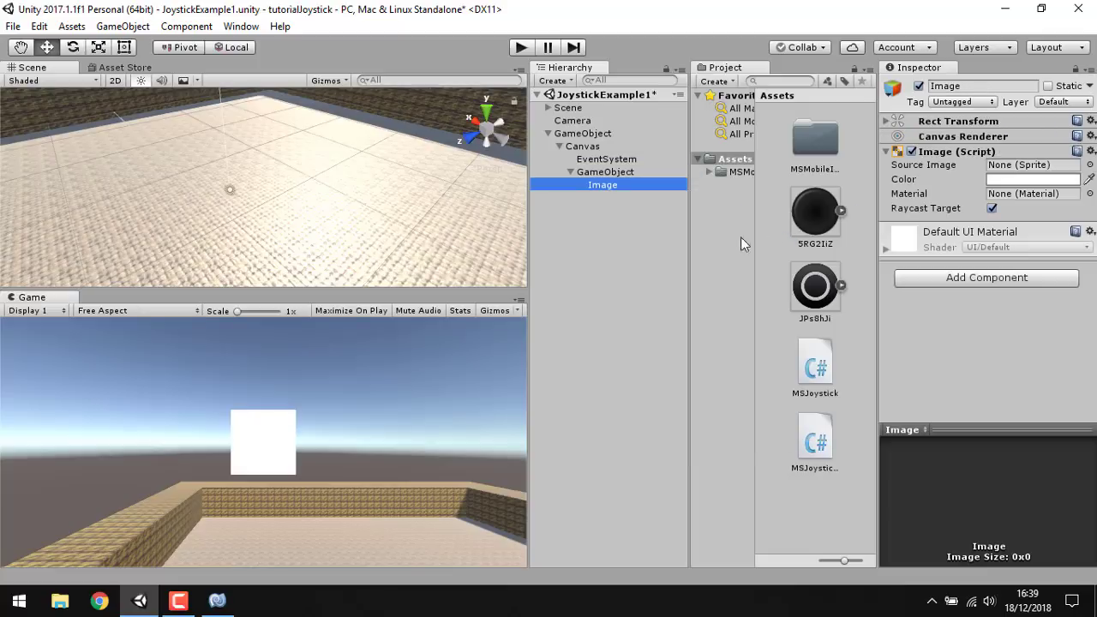
pyautogui.click(613, 218)
pyautogui.click(605, 174)
pyautogui.rightClick(607, 176)
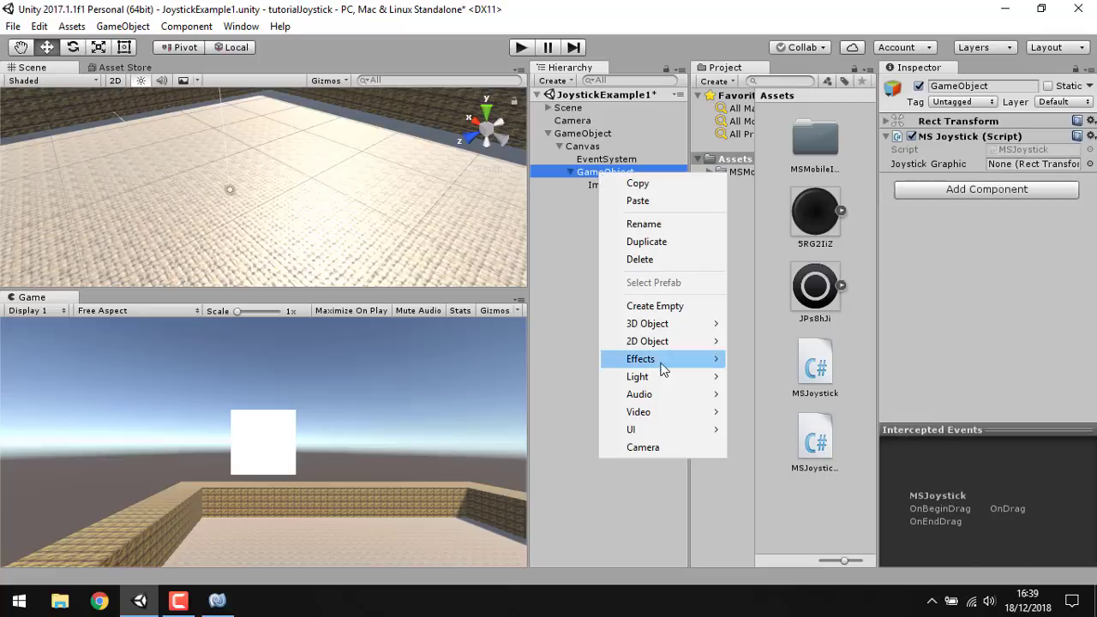
pyautogui.moveTo(656, 432)
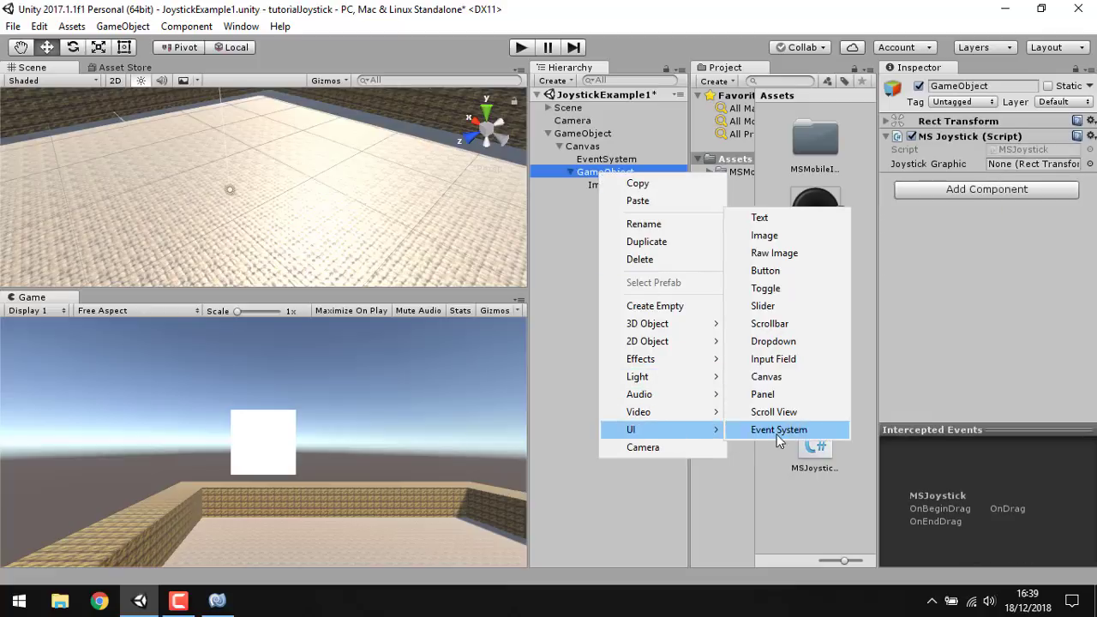
pyautogui.click(789, 236)
# - Rename the joystick GameObject to 'Joystick' and its first image to 'Background'
pyautogui.click(645, 267)
pyautogui.click(610, 186)
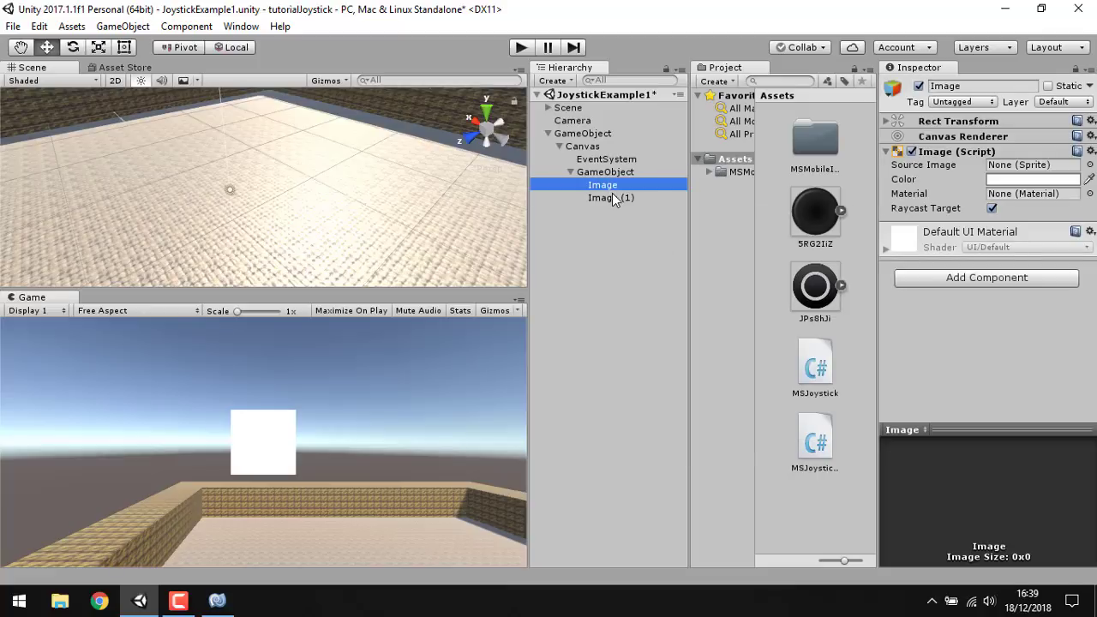
pyautogui.click(614, 200)
pyautogui.click(607, 174)
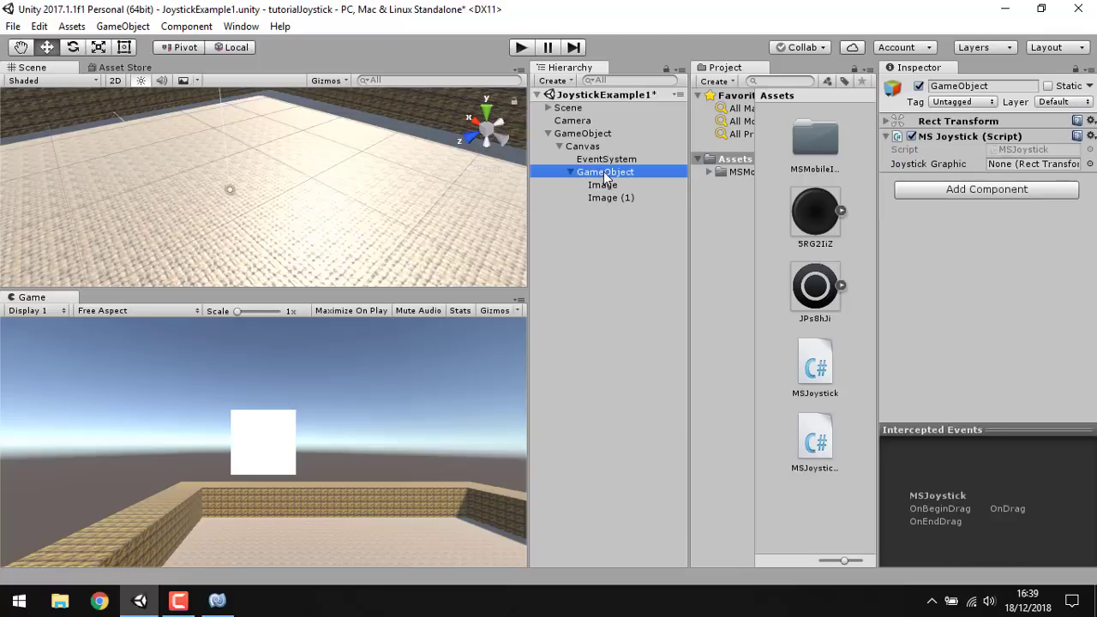
pyautogui.click(606, 174)
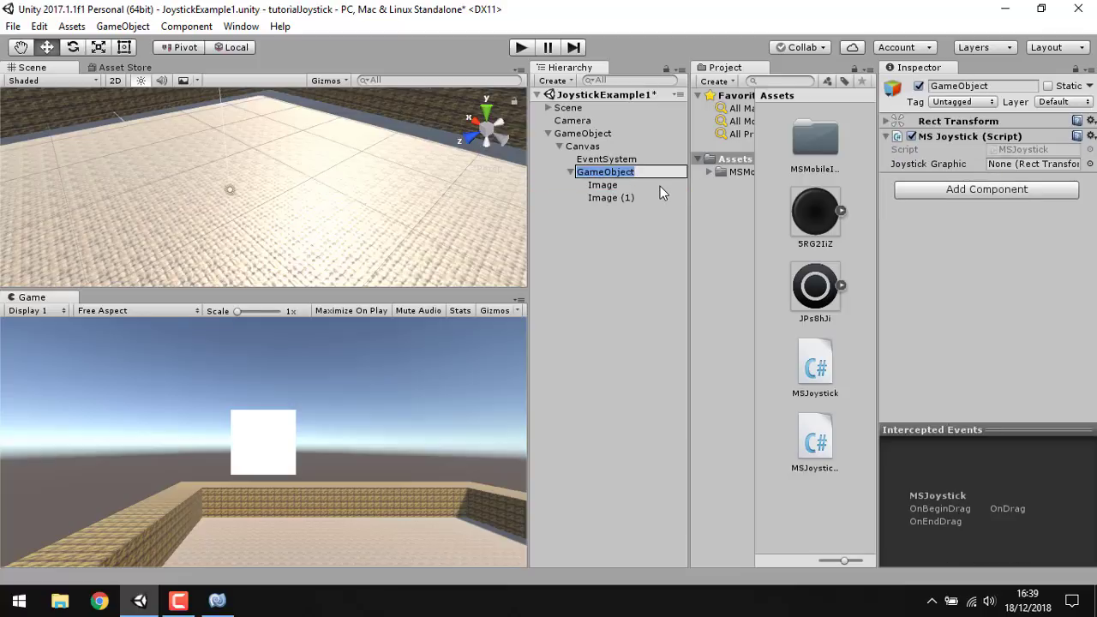
pyautogui.write('Joystick')
pyautogui.press('Return')
pyautogui.click(588, 290)
pyautogui.click(610, 184)
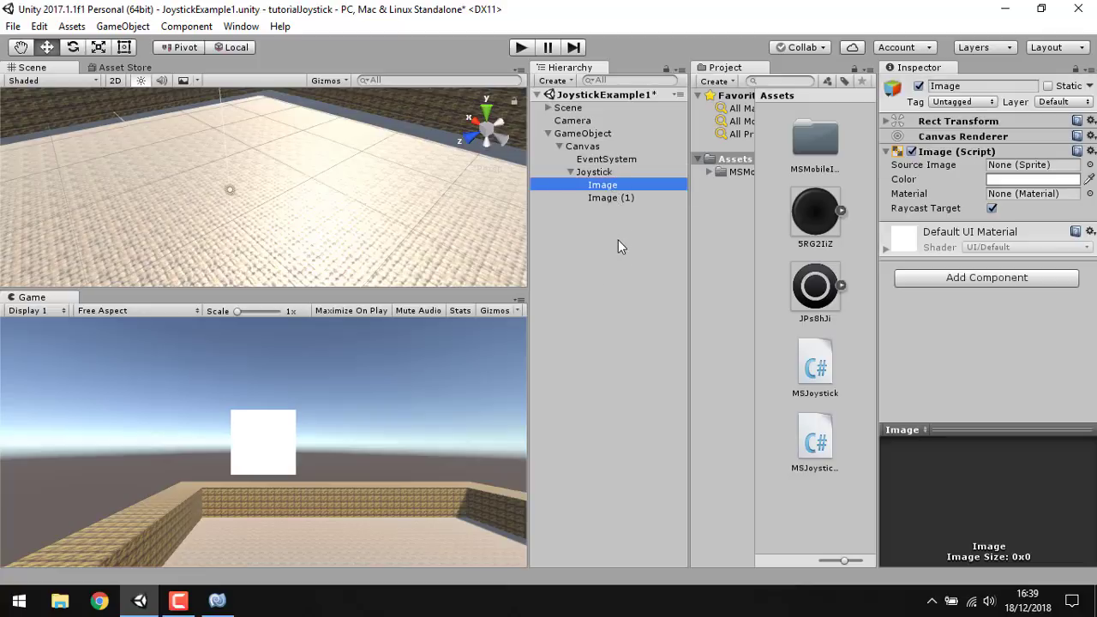
pyautogui.press('F2')
pyautogui.write('B')
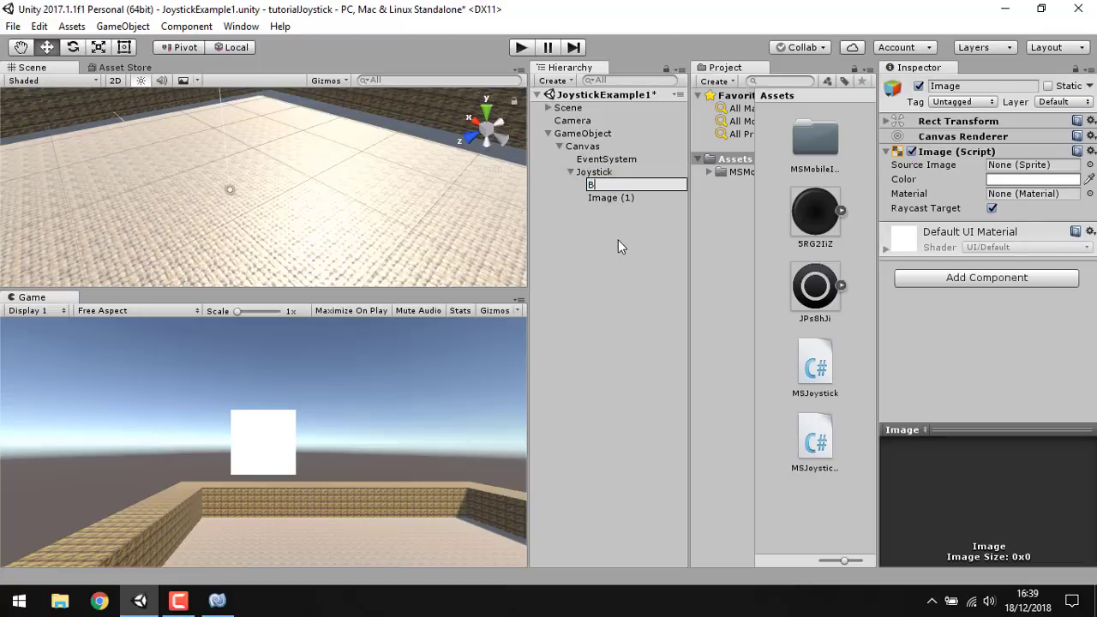
pyautogui.write('ackground')
pyautogui.press('Return')
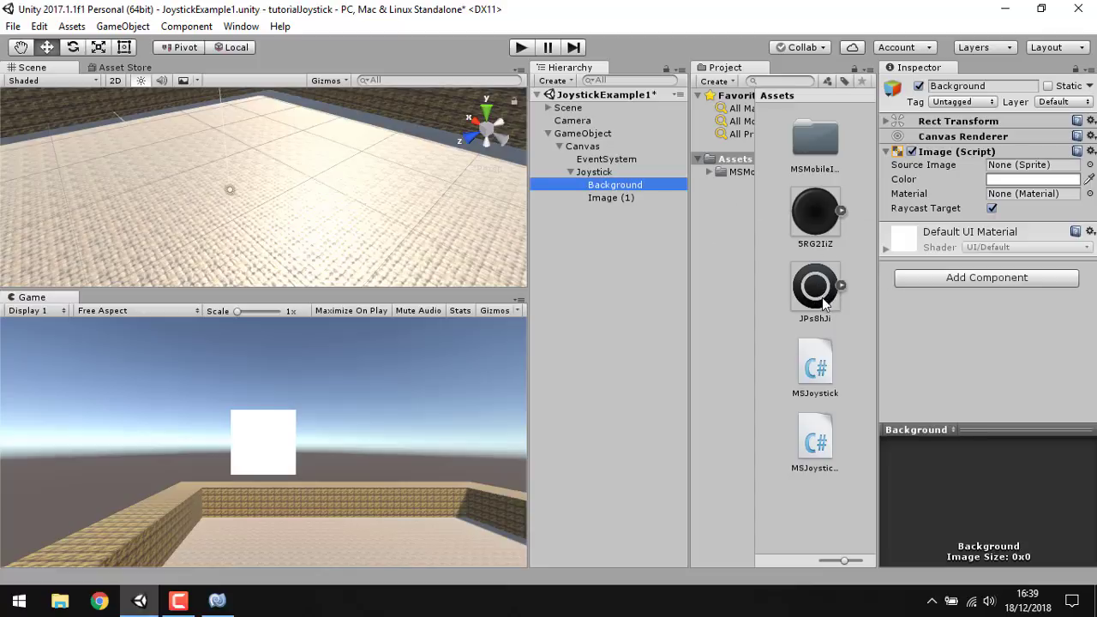
# - Assign the JPs8hJi ring sprite to Background's Source Image and frame it in the scene
pyautogui.moveTo(822, 295); pyautogui.dragTo(1012, 167)
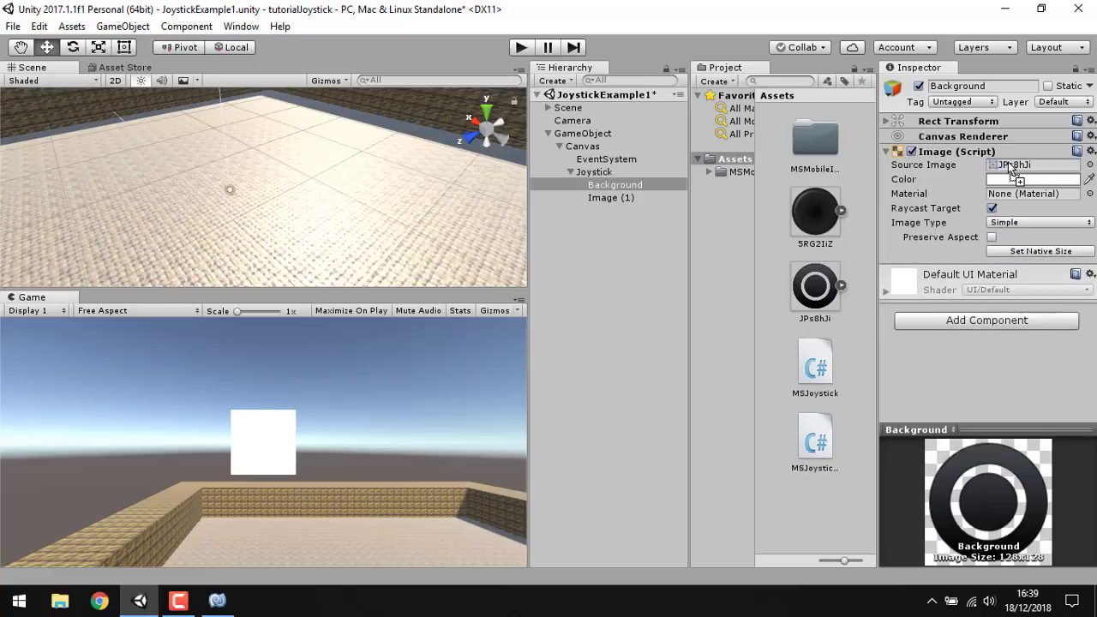
pyautogui.click(612, 198)
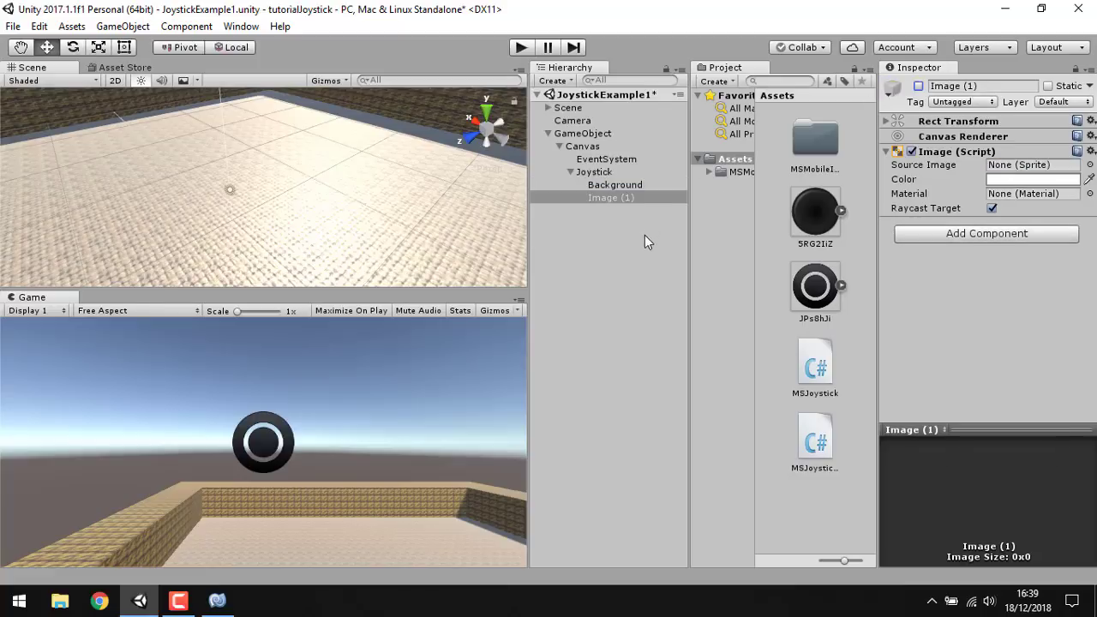
pyautogui.click(622, 185)
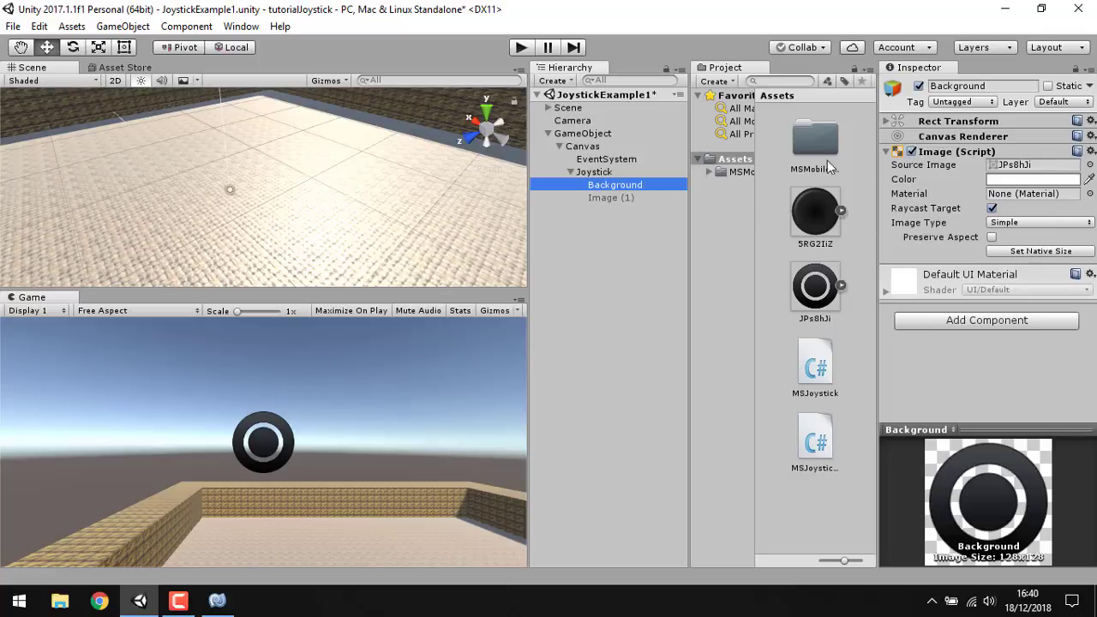
pyautogui.click(606, 174)
pyautogui.click(971, 126)
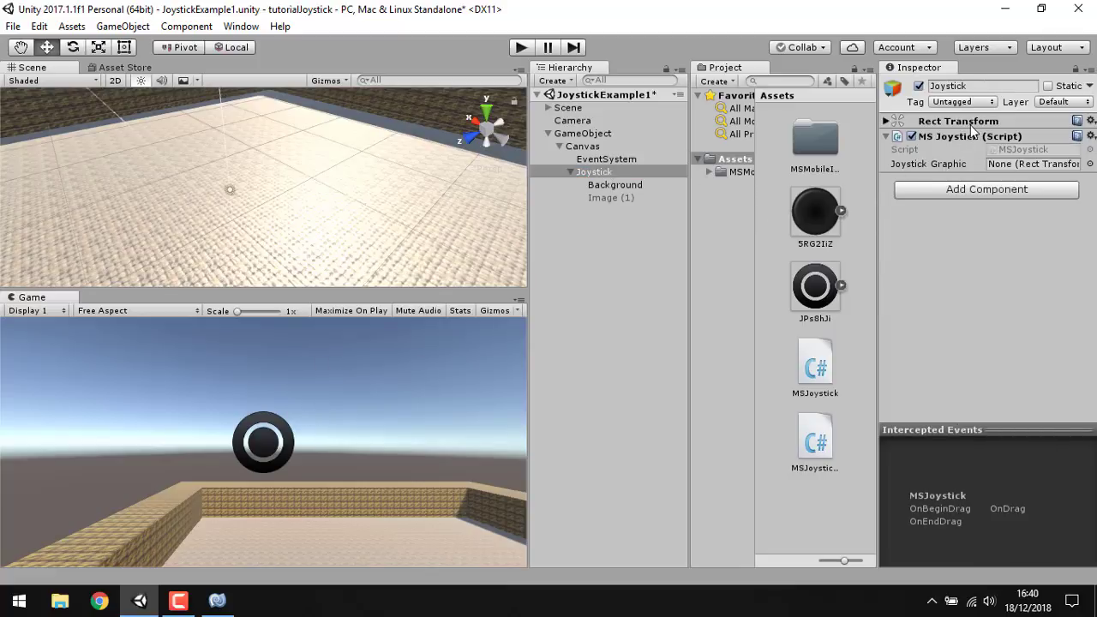
pyautogui.click(971, 126)
pyautogui.click(606, 186)
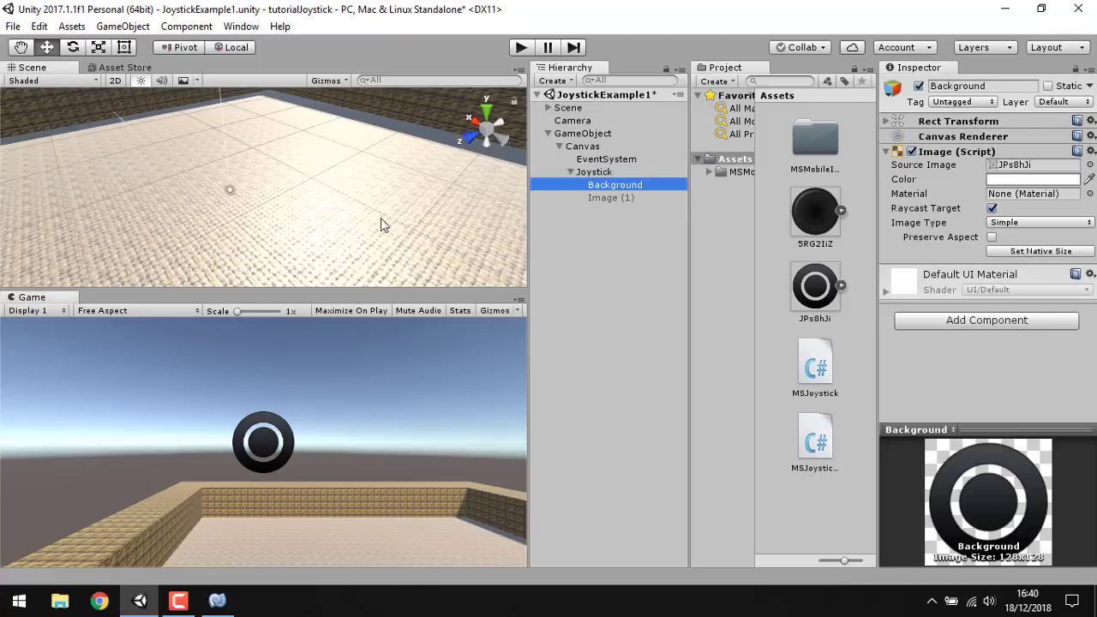
pyautogui.moveTo(383, 226)
pyautogui.mouseDown(button='right')
pyautogui.moveTo(389, 135)
pyautogui.moveTo(283, 129)
pyautogui.mouseUp(button='right')
pyautogui.press('f')
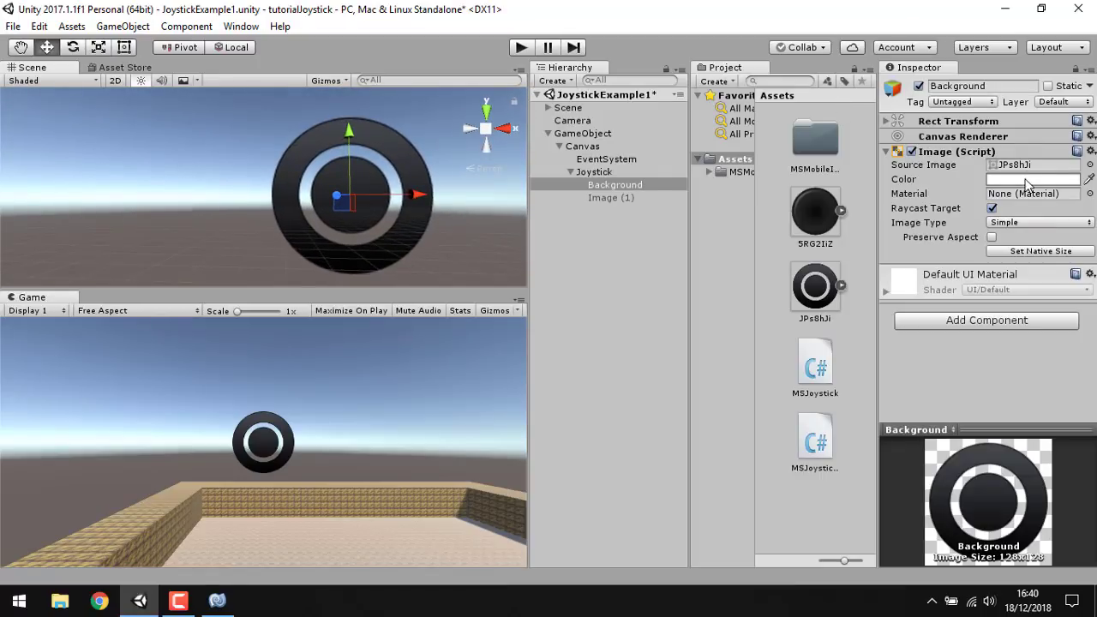
# - Tint the Background image dark teal, around 00C59C
pyautogui.click(1028, 183)
pyautogui.click(629, 194)
pyautogui.click(609, 155)
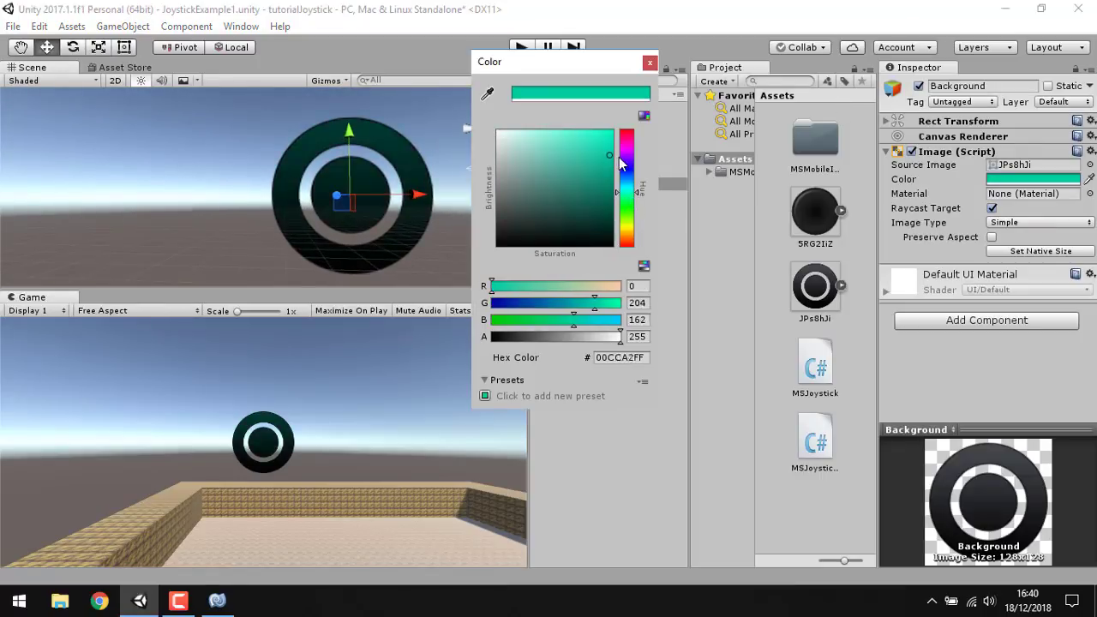
pyautogui.moveTo(620, 157); pyautogui.dragTo(631, 159)
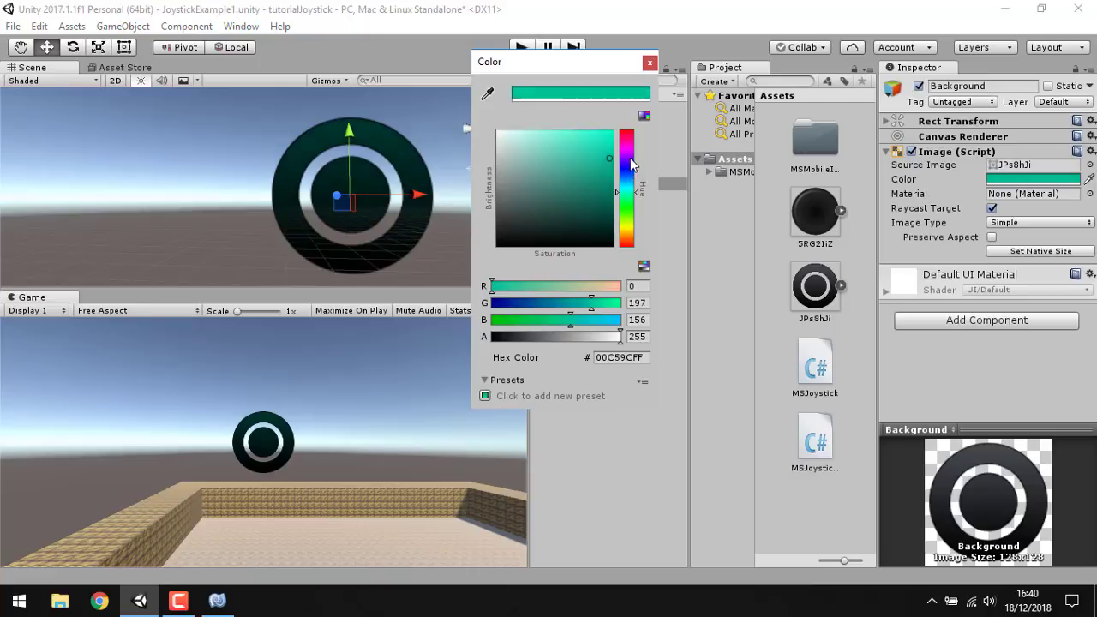
pyautogui.click(650, 62)
pyautogui.click(610, 197)
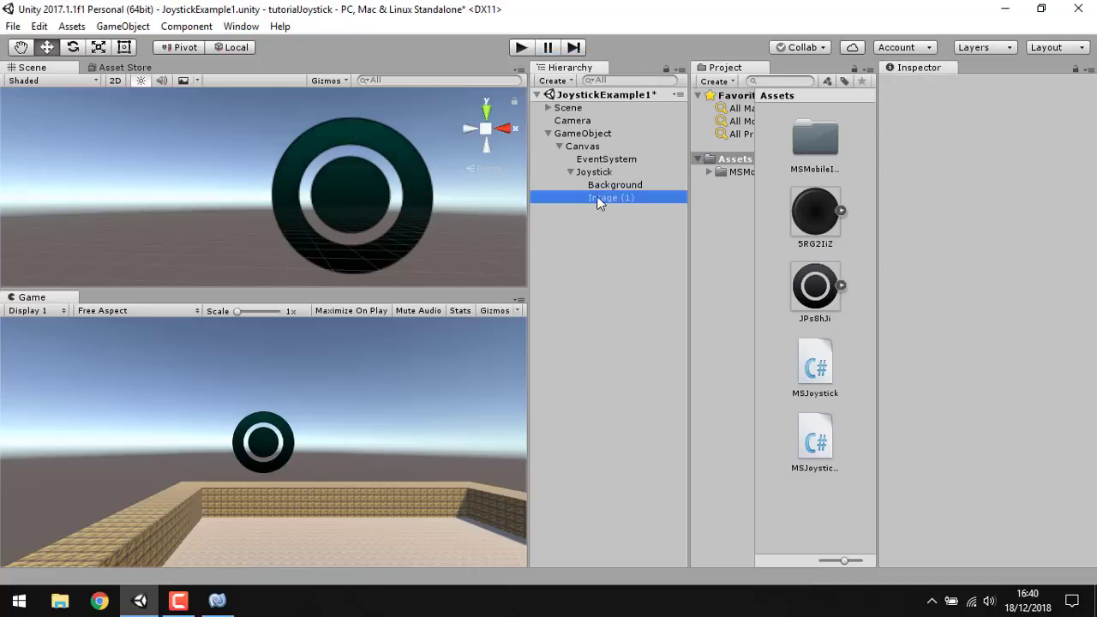
# - Enable Image (1), rename it 'graphic' and assign the 5RG2IiZ circle sprite
pyautogui.click(922, 86)
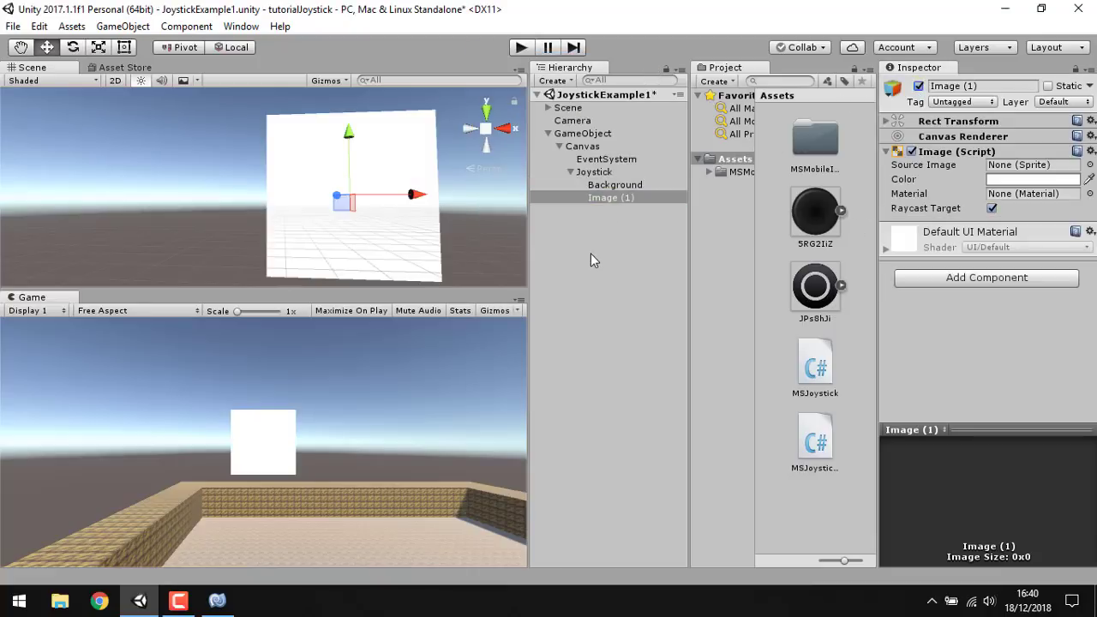
pyautogui.click(627, 196)
pyautogui.write('graphic')
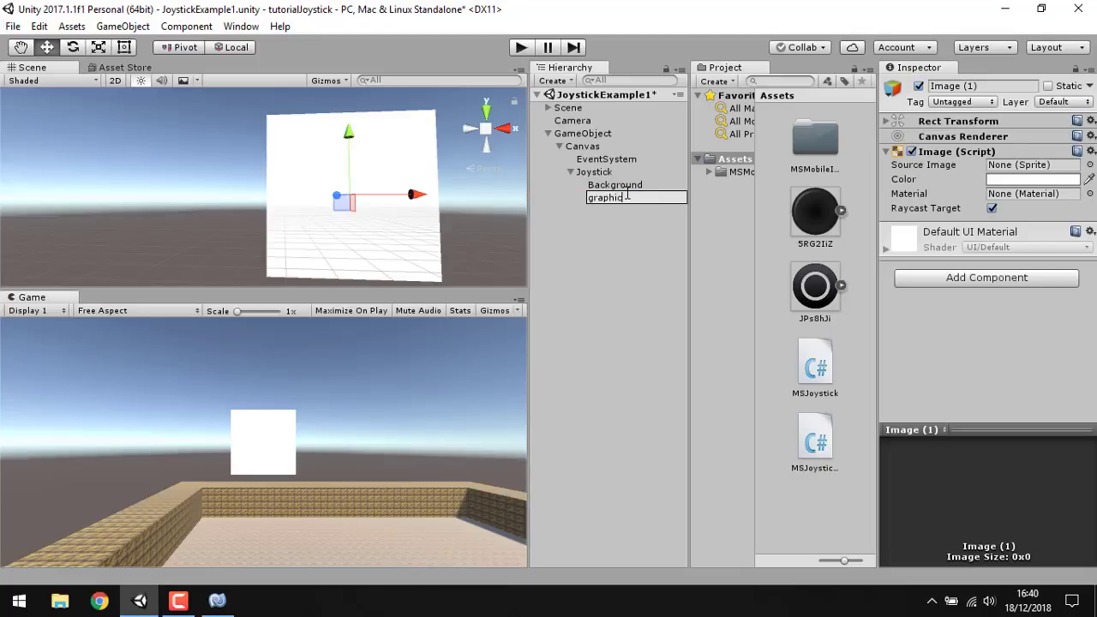
pyautogui.press('Return')
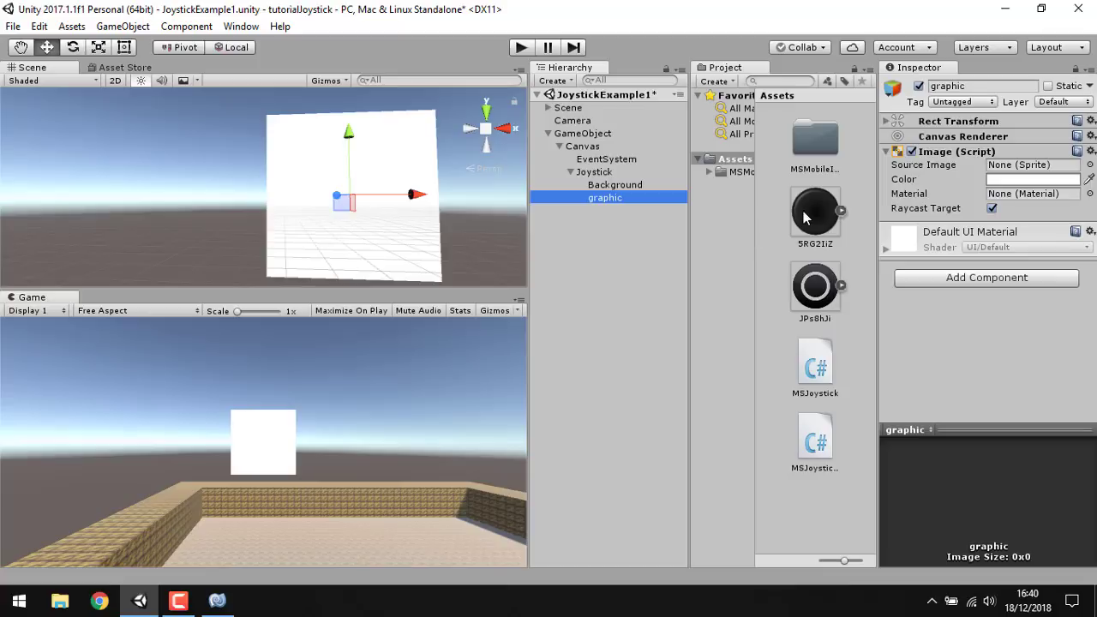
pyautogui.moveTo(805, 218); pyautogui.dragTo(1011, 165)
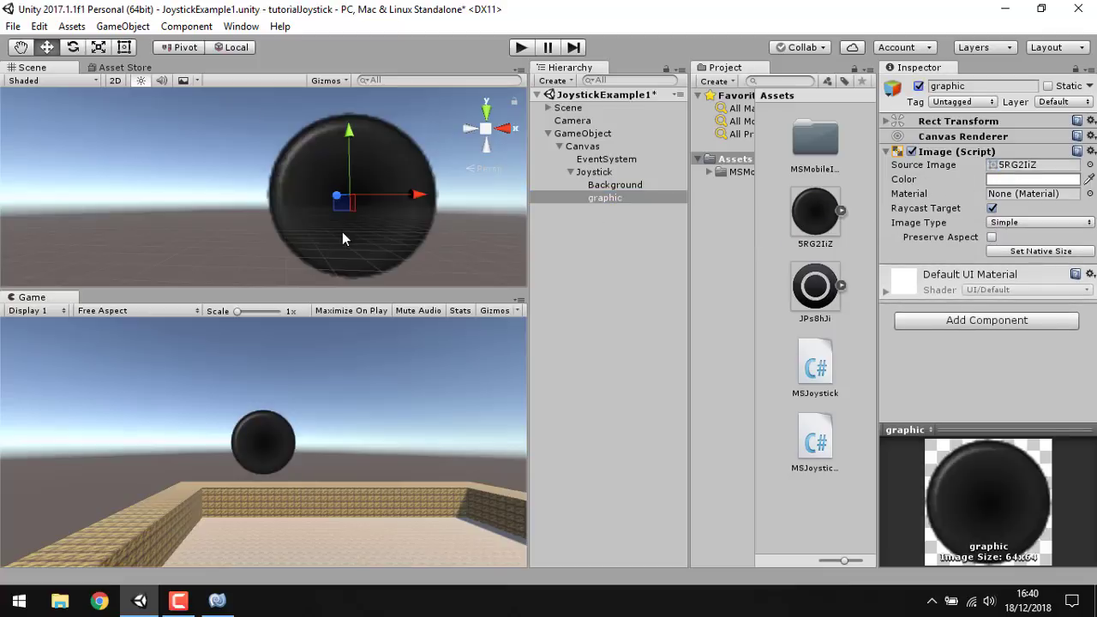
# - Set graphic's Rect Transform width and height to 50, comparing it with Background
pyautogui.click(954, 125)
pyautogui.click(950, 172)
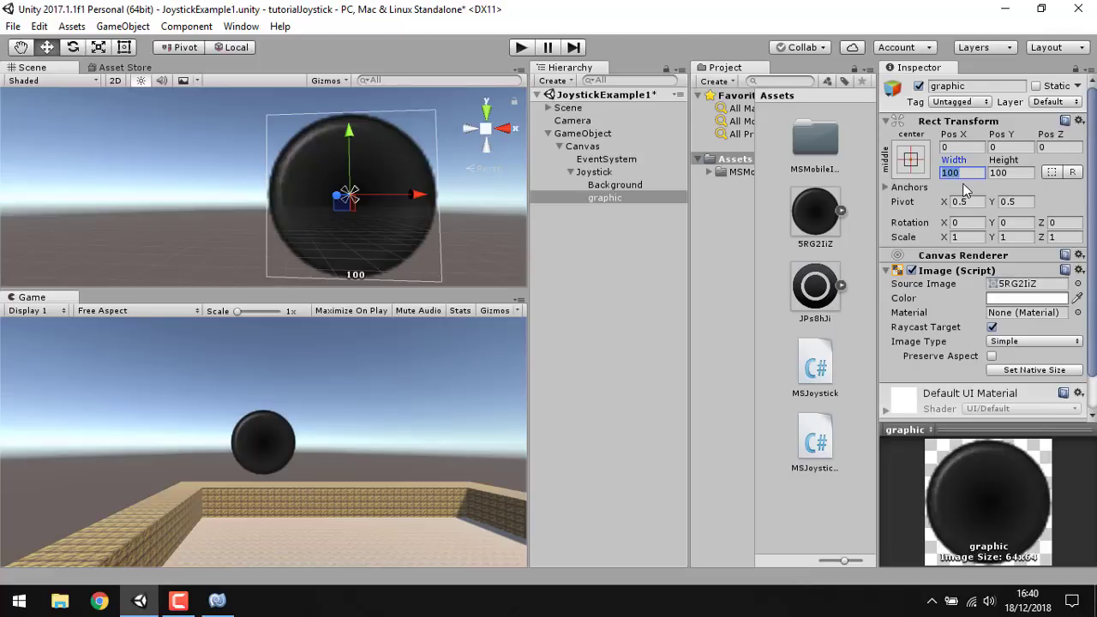
pyautogui.write('50')
pyautogui.click(1003, 173)
pyautogui.write('5')
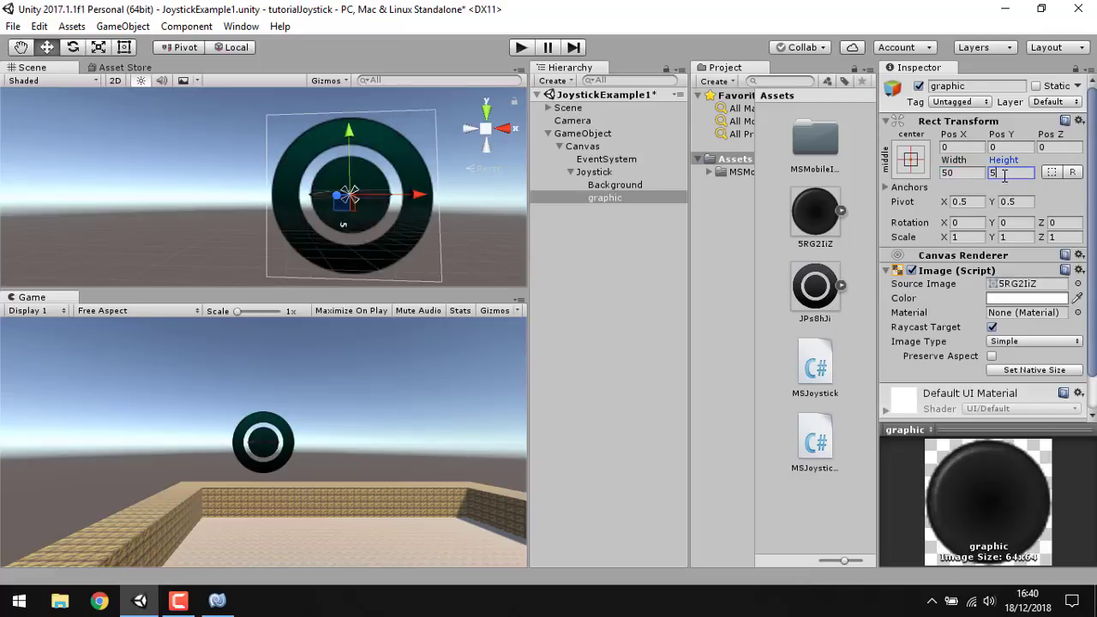
pyautogui.write('0')
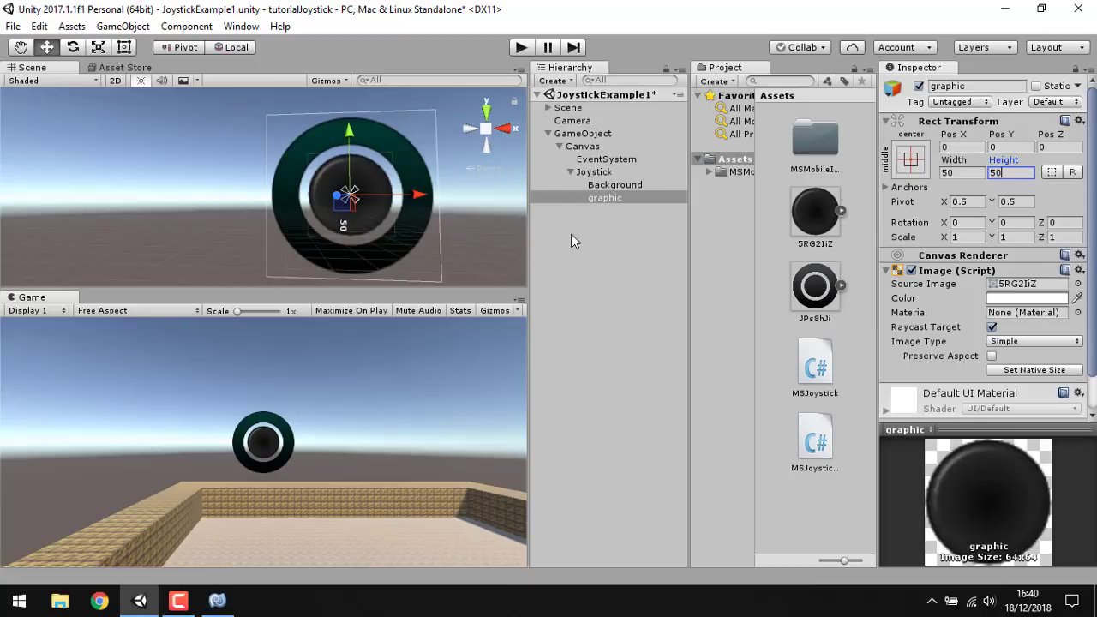
pyautogui.click(595, 239)
pyautogui.click(606, 186)
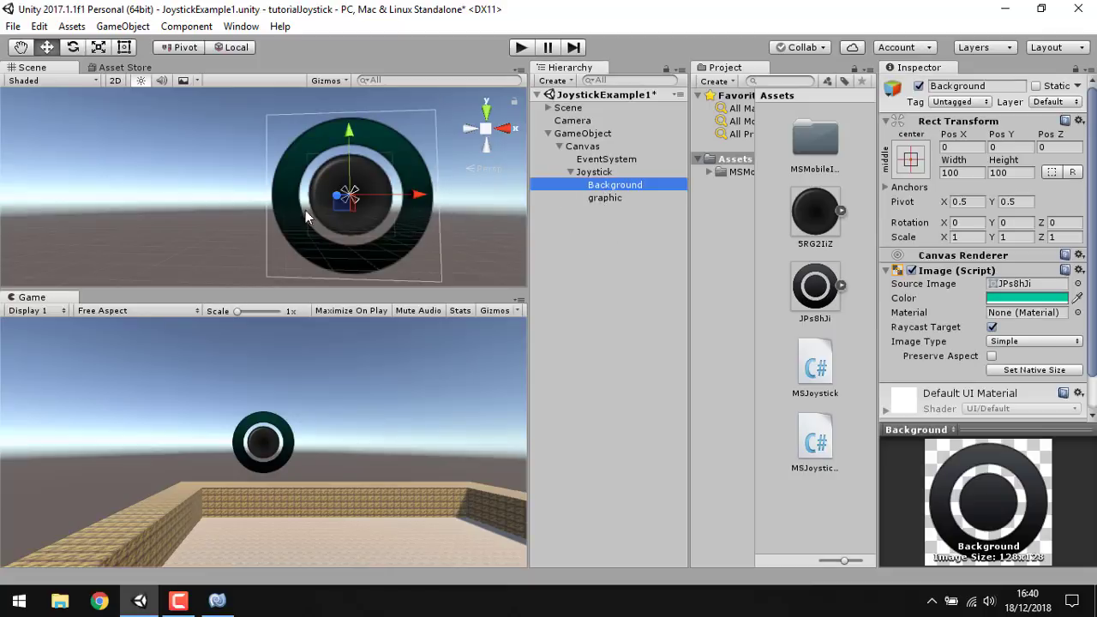
pyautogui.click(611, 172)
pyautogui.click(619, 185)
pyautogui.click(600, 198)
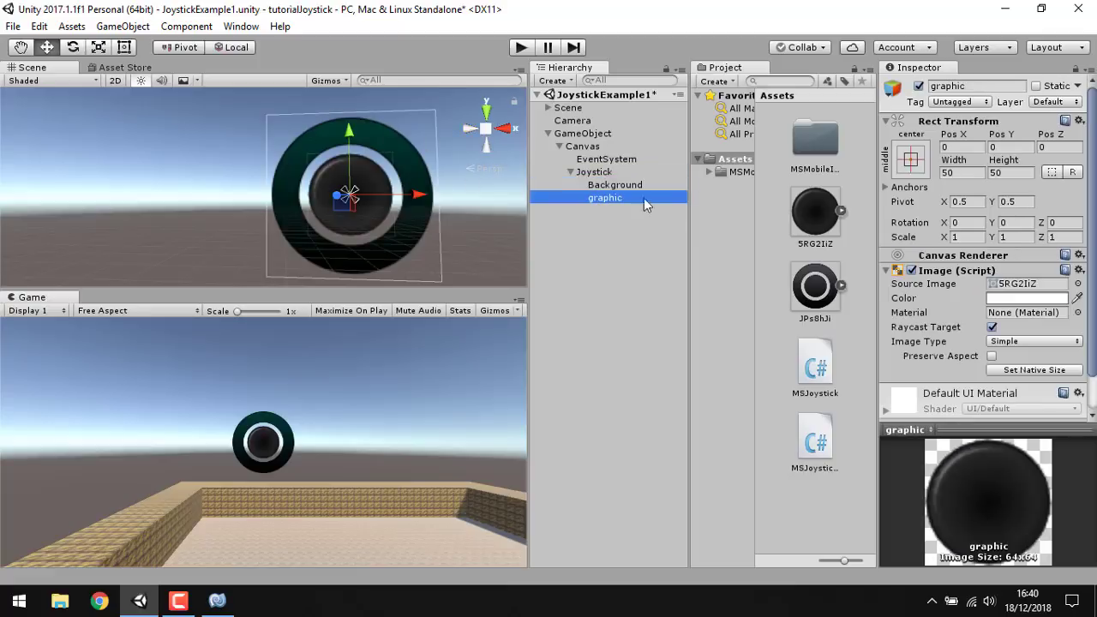
pyautogui.click(950, 172)
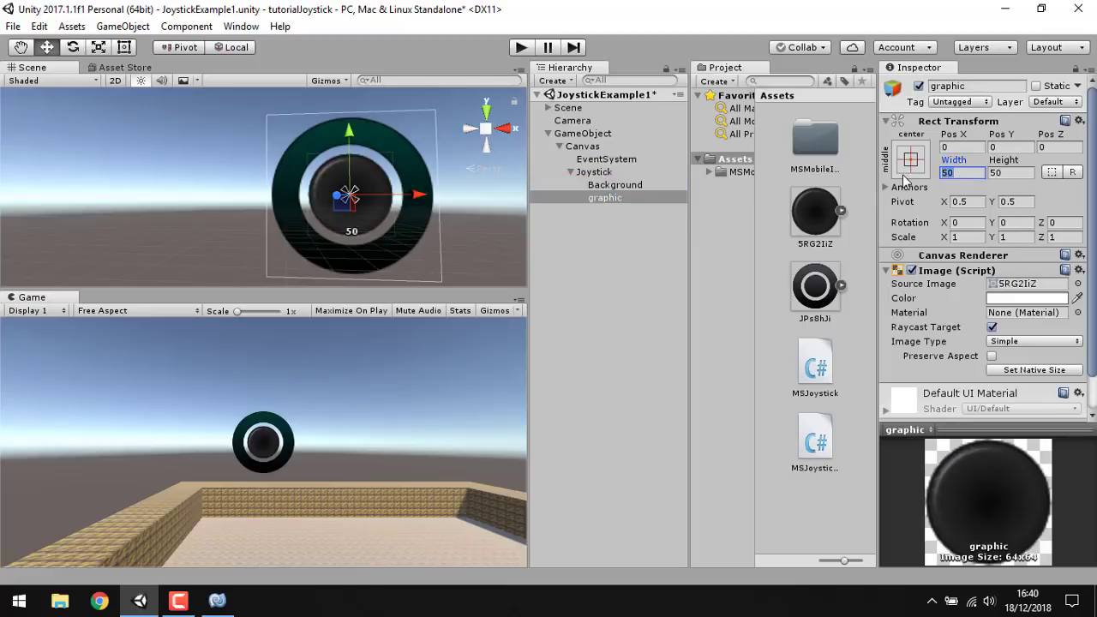
pyautogui.click(995, 172)
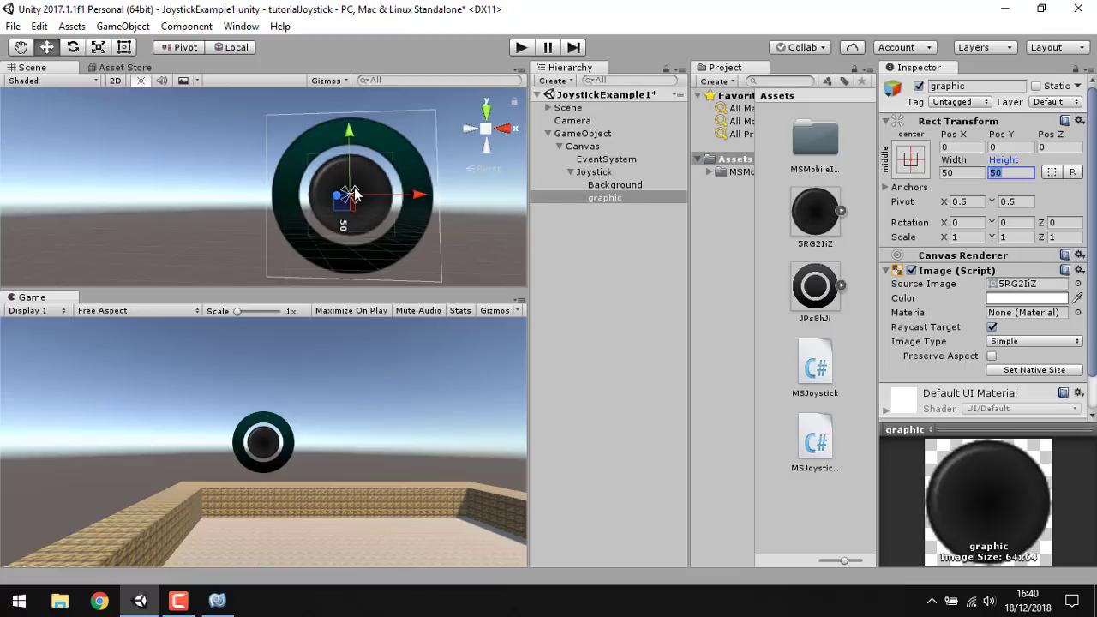
# - Give the graphic knob a yellow tint, around FFD800, in the colour picker
pyautogui.click(1005, 298)
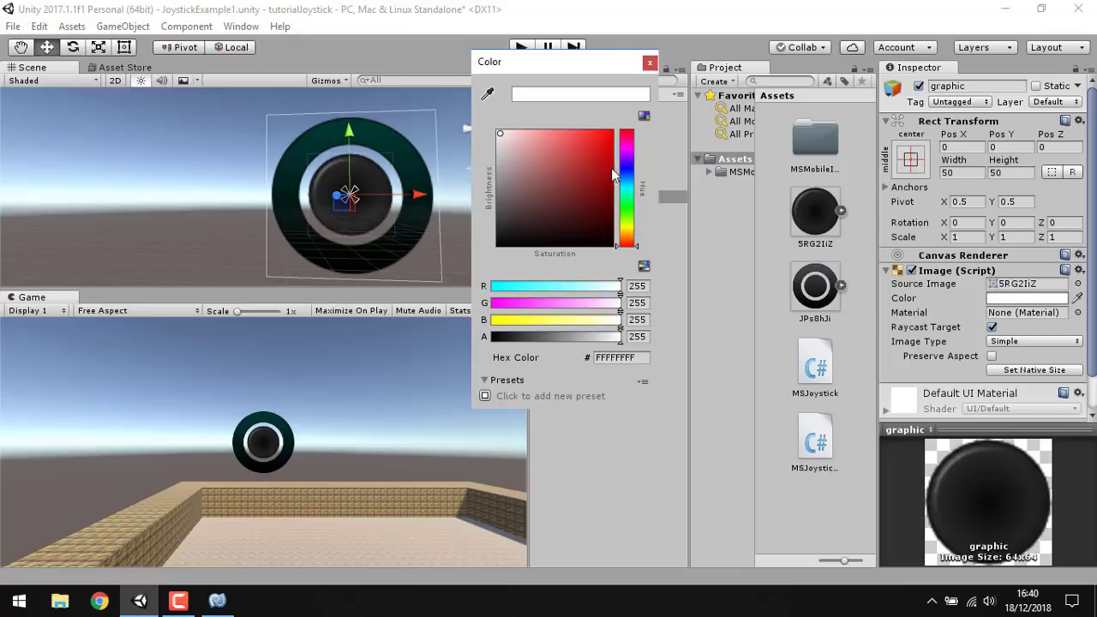
pyautogui.moveTo(630, 183); pyautogui.dragTo(632, 246)
pyautogui.click(614, 137)
pyautogui.moveTo(626, 245); pyautogui.dragTo(627, 230)
pyautogui.click(649, 65)
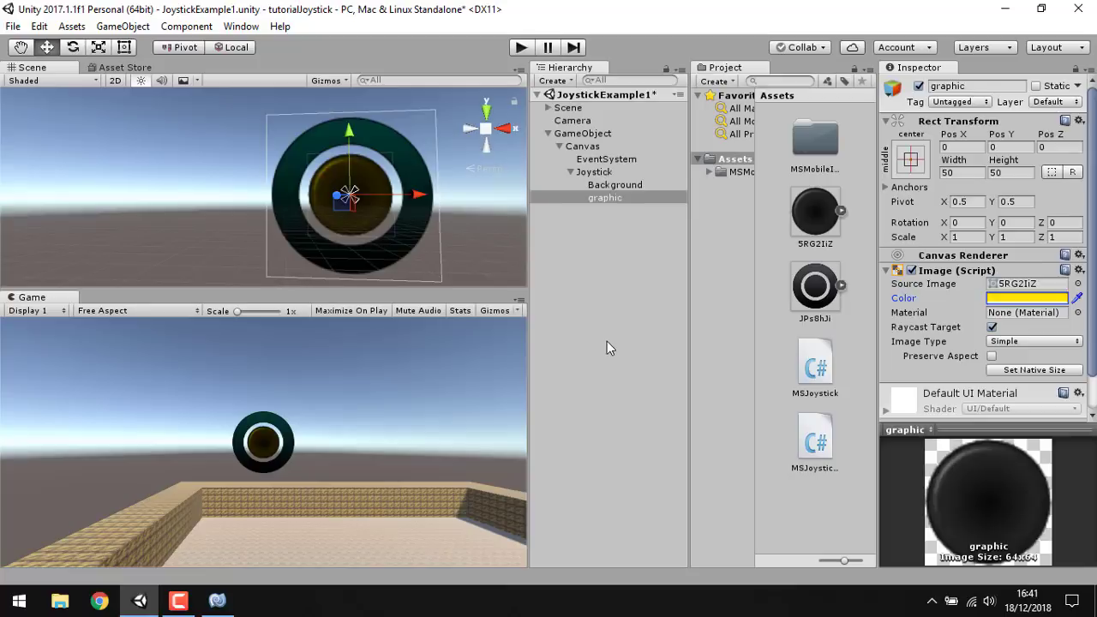
pyautogui.click(606, 342)
pyautogui.click(623, 173)
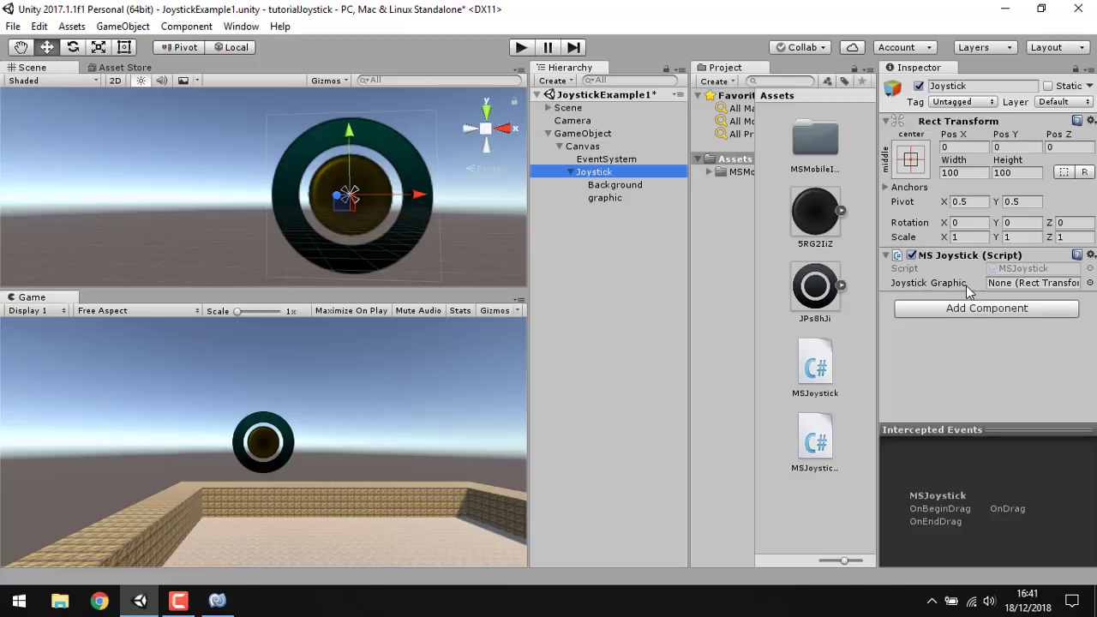
# - Link the graphic object into MS Joystick's Joystick Graphic field
pyautogui.moveTo(617, 200); pyautogui.dragTo(1029, 285)
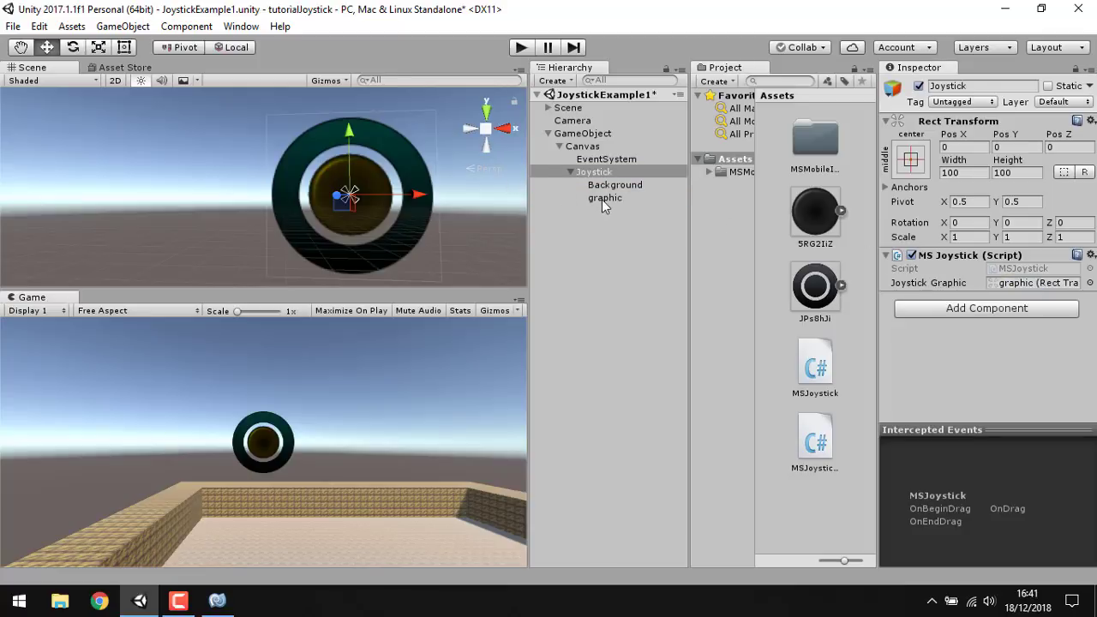
pyautogui.click(601, 238)
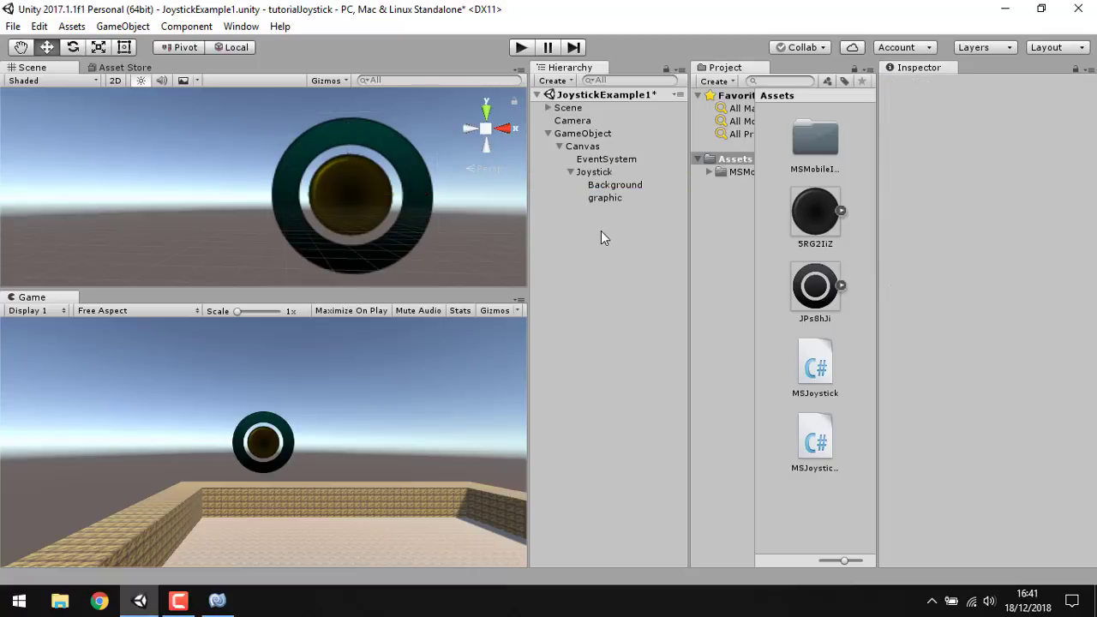
pyautogui.click(570, 173)
pyautogui.click(607, 172)
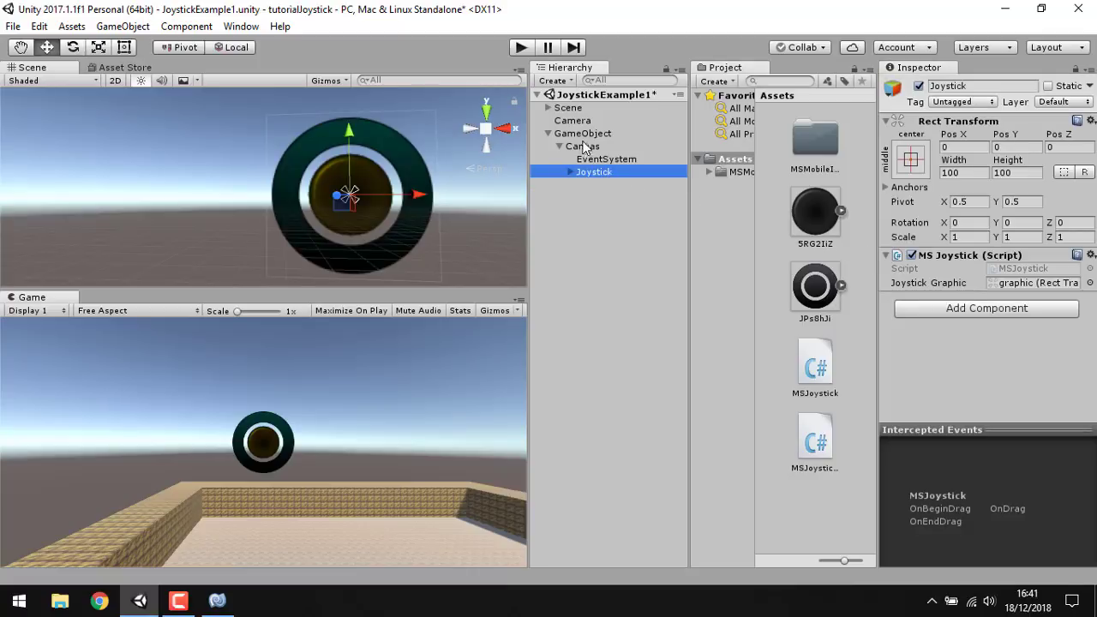
# - Link the Joystick object into the GameObject's MS Joystick Controller Joystick field
pyautogui.click(583, 134)
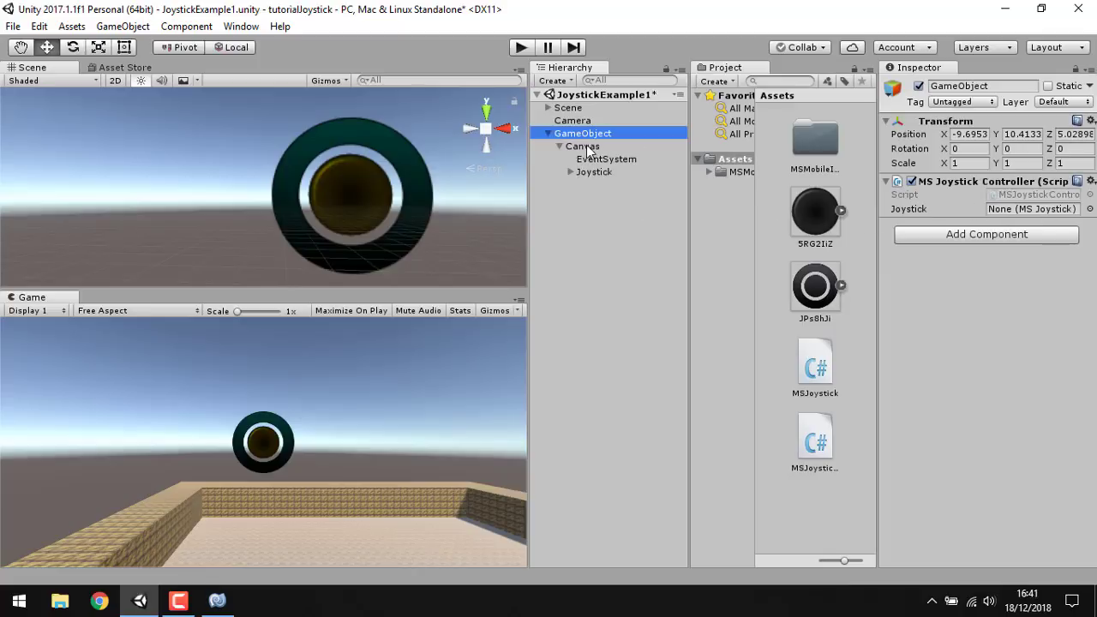
pyautogui.moveTo(594, 173); pyautogui.dragTo(1026, 214)
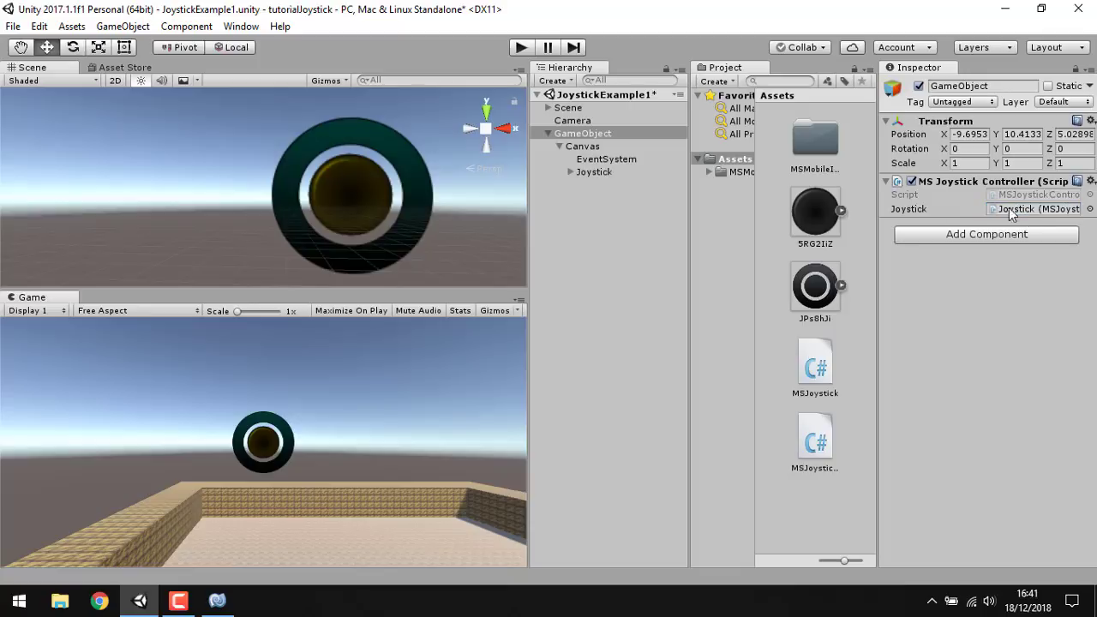
pyautogui.click(599, 297)
pyautogui.click(546, 134)
pyautogui.click(583, 134)
pyautogui.moveTo(467, 247)
pyautogui.keyDown('alt'); pyautogui.mouseDown()
pyautogui.moveTo(350, 226)
pyautogui.moveTo(434, 259)
pyautogui.moveTo(525, 182)
pyautogui.mouseUp(); pyautogui.keyUp('alt')
pyautogui.click(613, 135)
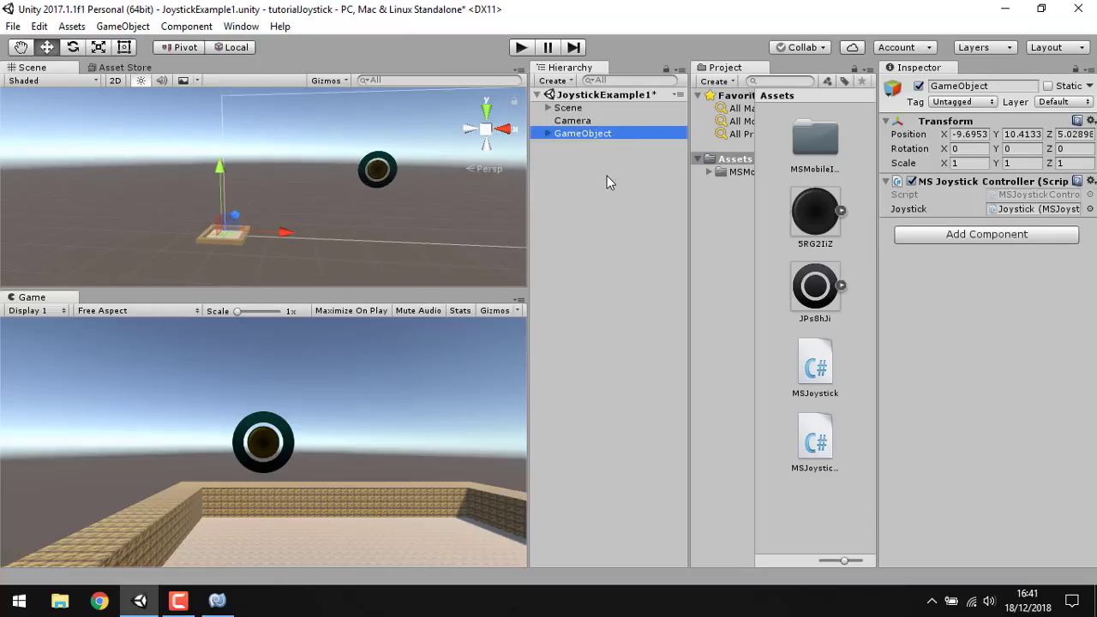
# - Rename the joystick parent GameObject to 'MSJoystick'
pyautogui.press('F2')
pyautogui.write('MSJ')
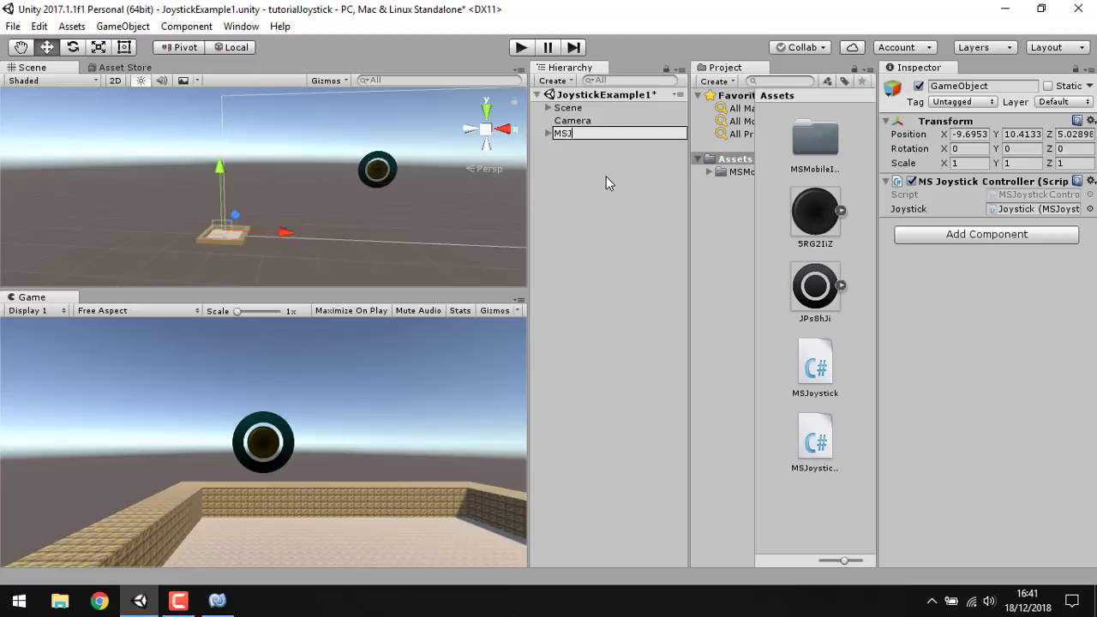
pyautogui.write('oystick')
pyautogui.press('Return')
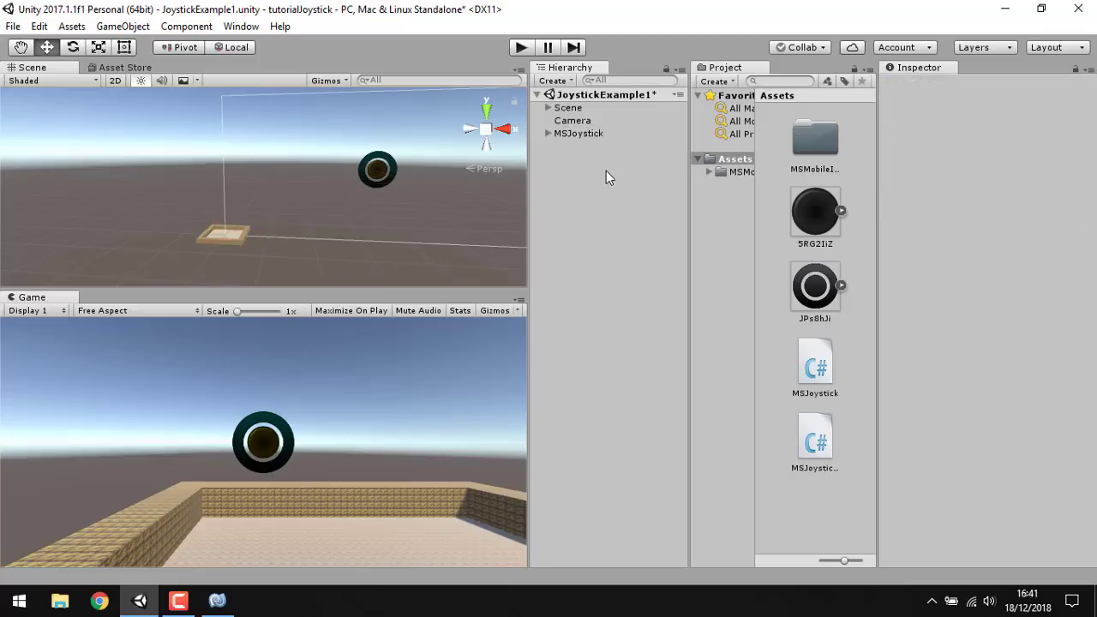
pyautogui.click(563, 133)
pyautogui.click(548, 133)
pyautogui.click(588, 151)
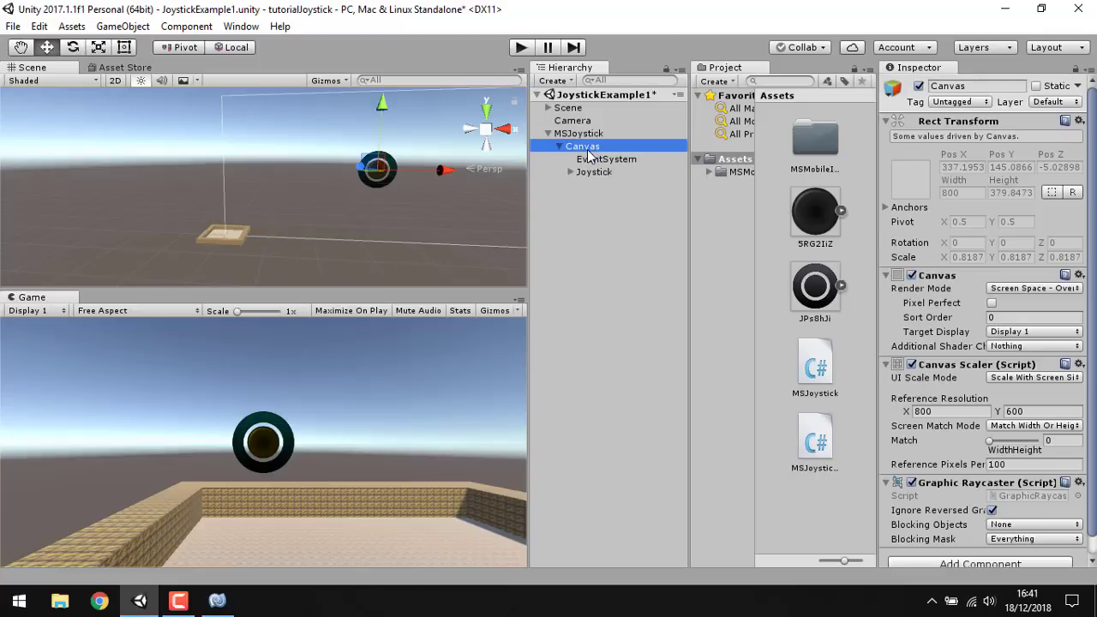
pyautogui.click(593, 171)
pyautogui.keyDown('alt'); pyautogui.moveTo(469, 175); pyautogui.dragTo(457, 186); pyautogui.keyUp('alt')
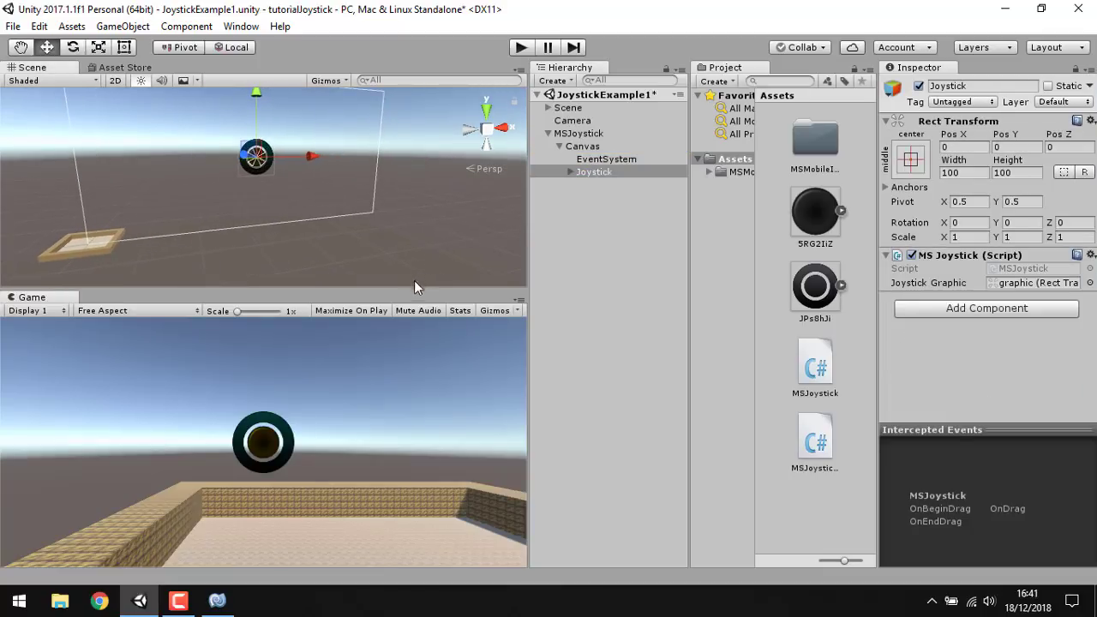
# - Try the 16:9, 16:10 and 19:9 aspect ratios in the Game view
pyautogui.moveTo(414, 289)
pyautogui.mouseDown()
pyautogui.moveTo(414, 230)
pyautogui.moveTo(292, 208)
pyautogui.mouseUp()
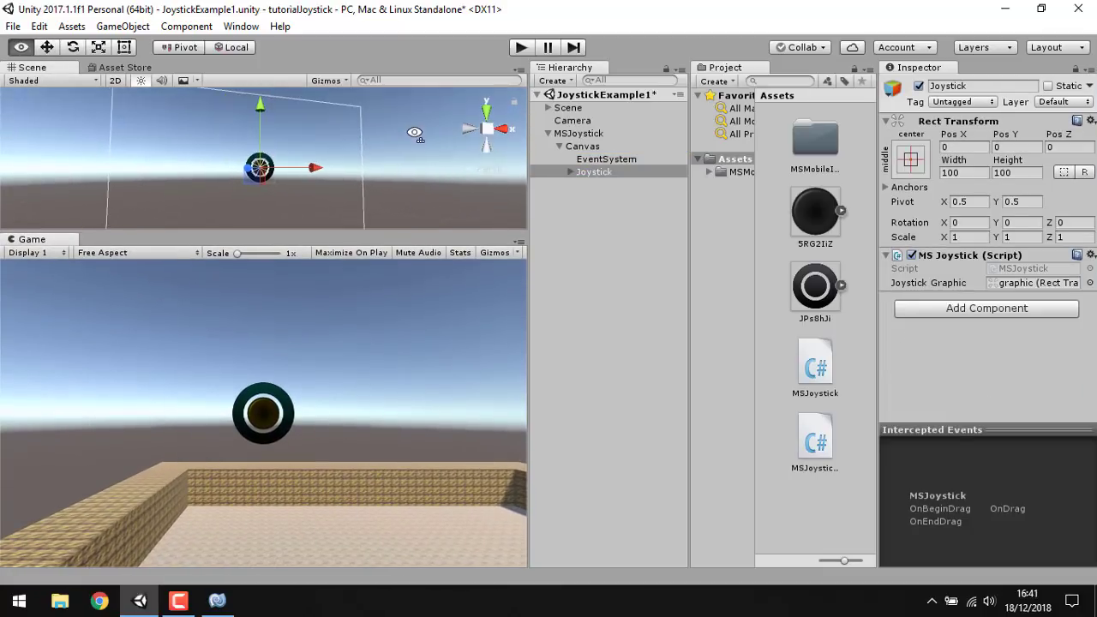
pyautogui.click(145, 253)
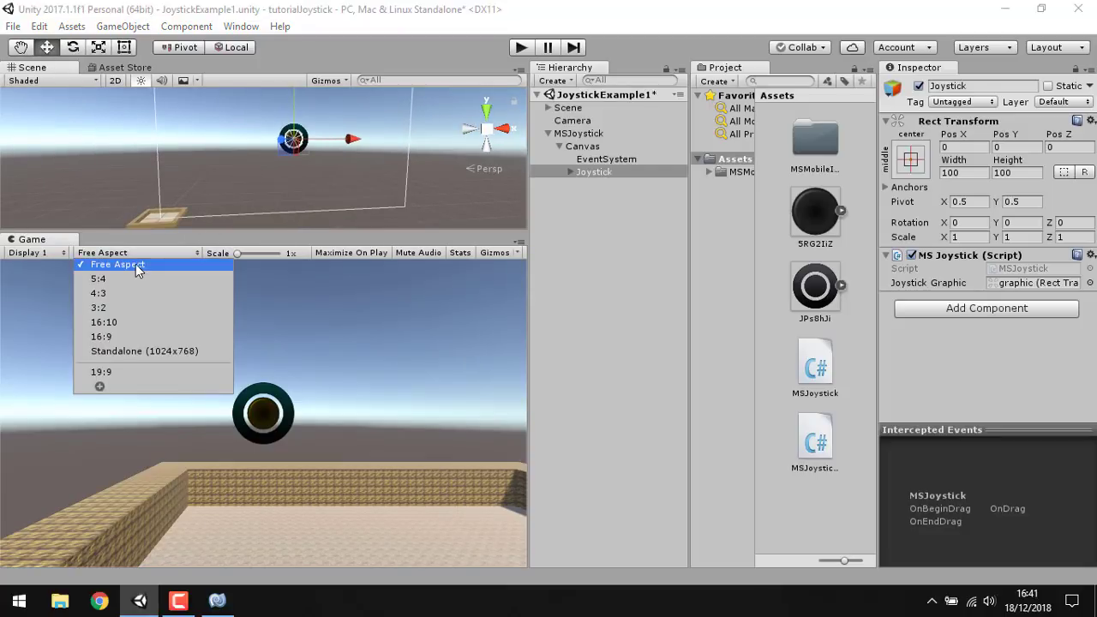
pyautogui.click(119, 337)
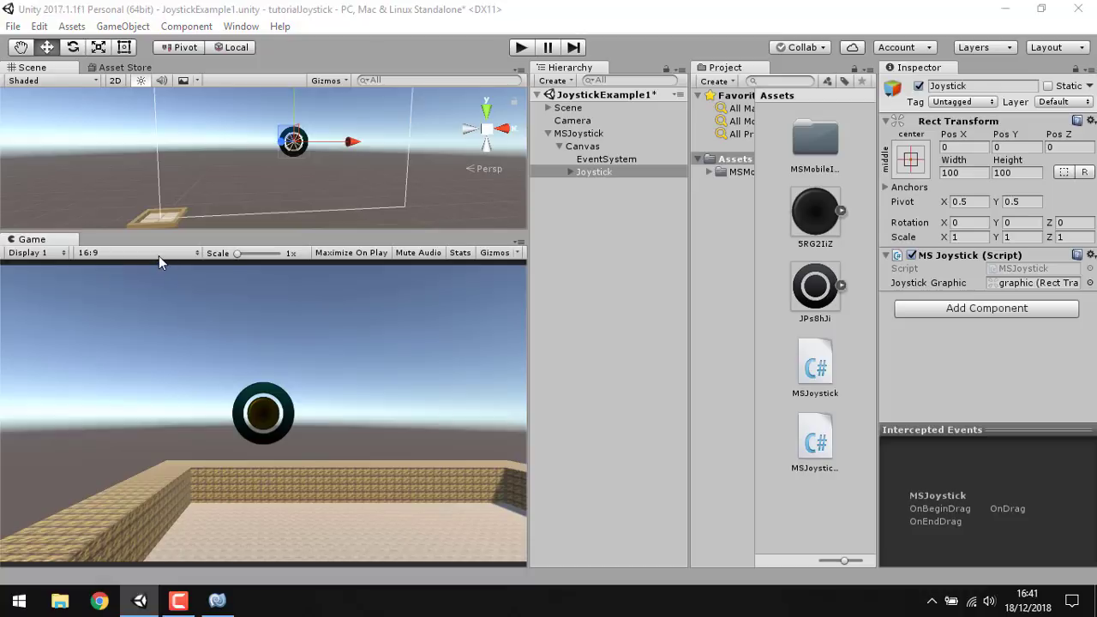
pyautogui.click(158, 254)
pyautogui.click(121, 324)
pyautogui.click(170, 256)
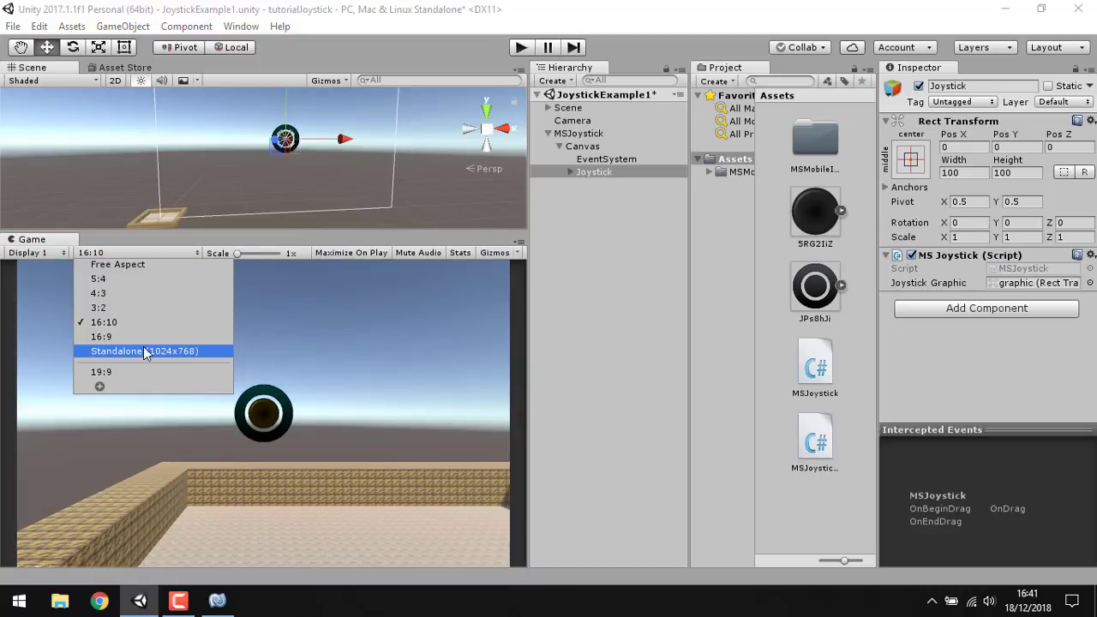
pyautogui.click(134, 338)
pyautogui.click(159, 252)
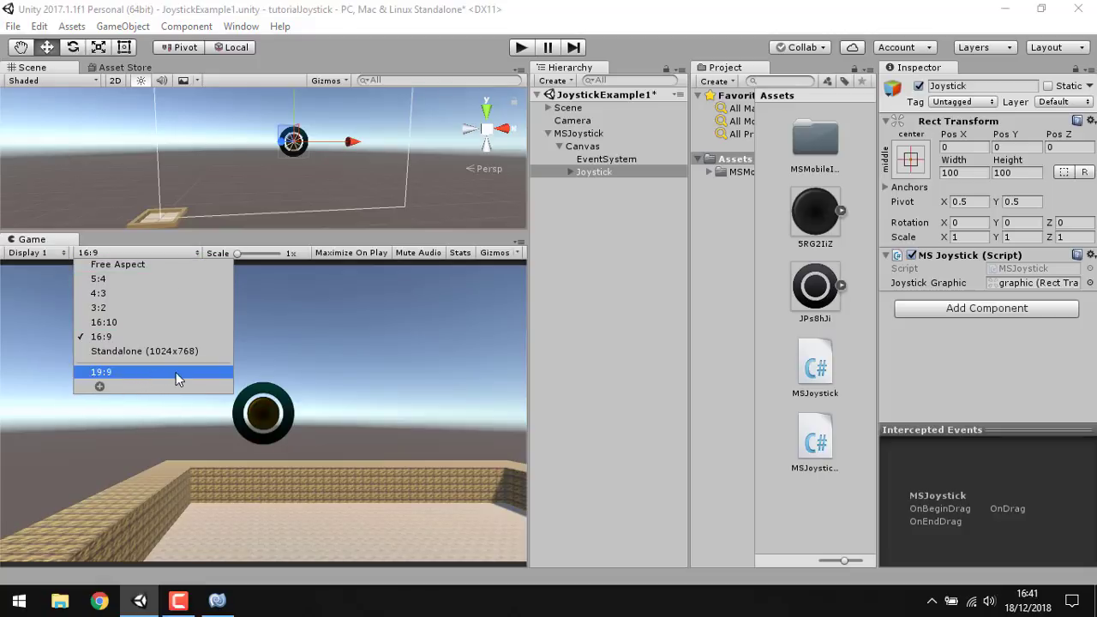
pyautogui.click(112, 375)
pyautogui.click(157, 257)
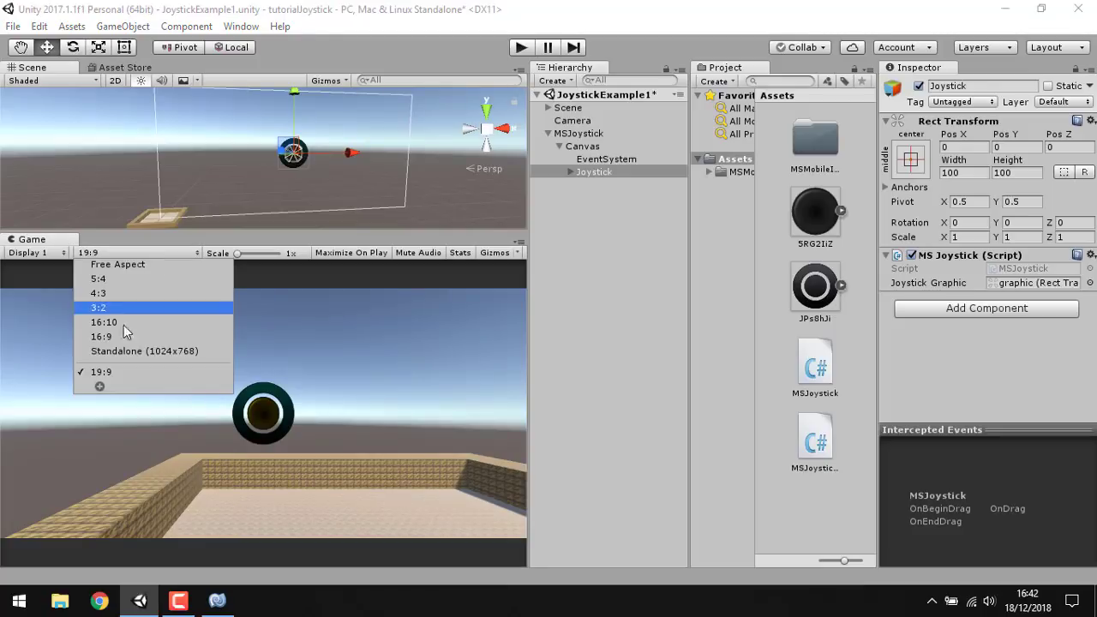
# - Add a custom 19x20 resolution preset and set the Game view scale to 1x
pyautogui.click(100, 388)
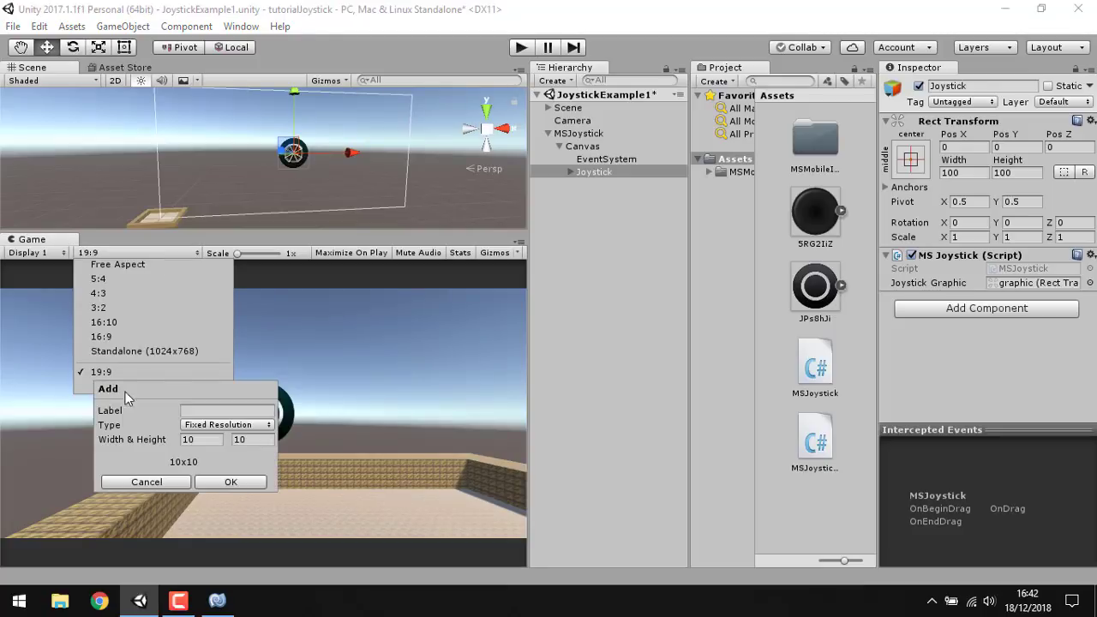
pyautogui.click(200, 442)
pyautogui.write('9')
pyautogui.click(246, 444)
pyautogui.moveTo(246, 445); pyautogui.dragTo(236, 443)
pyautogui.click(227, 483)
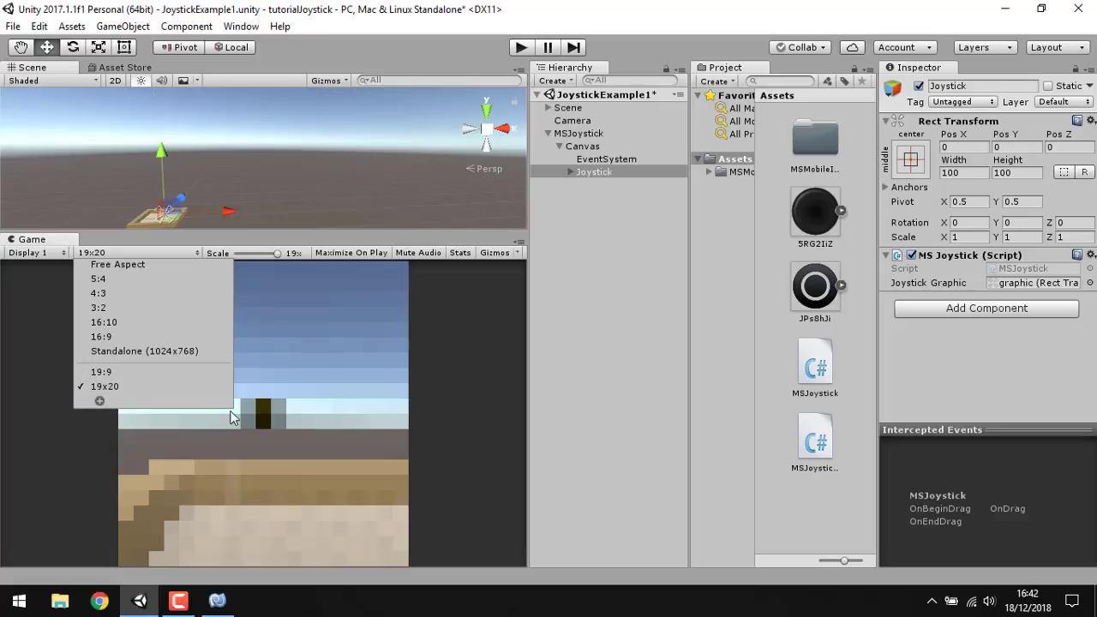
pyautogui.click(327, 402)
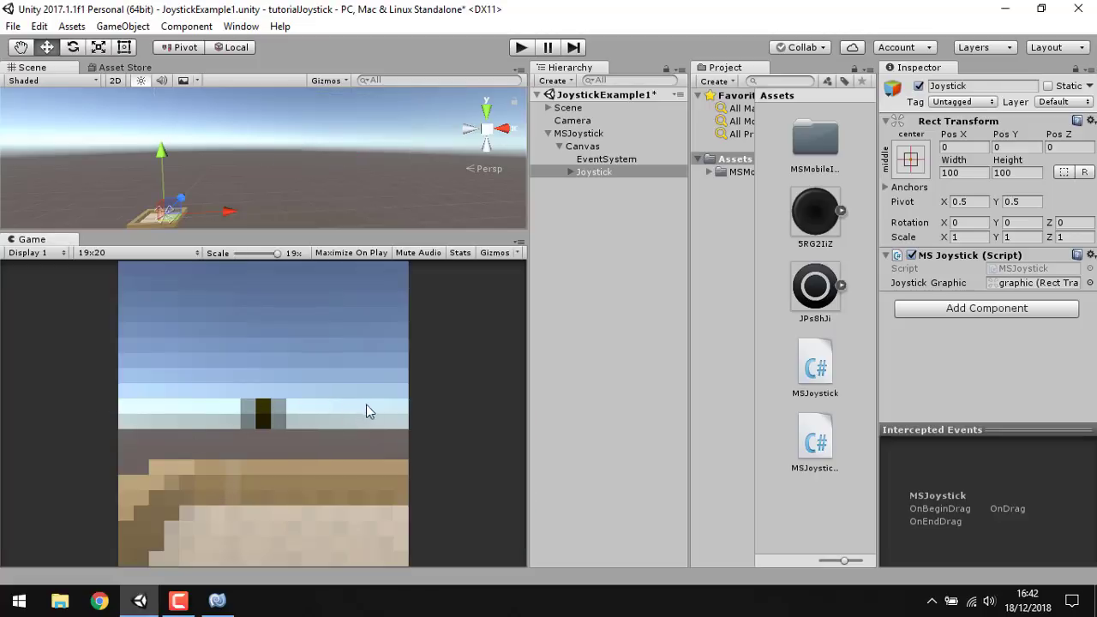
pyautogui.moveTo(270, 256); pyautogui.dragTo(238, 255)
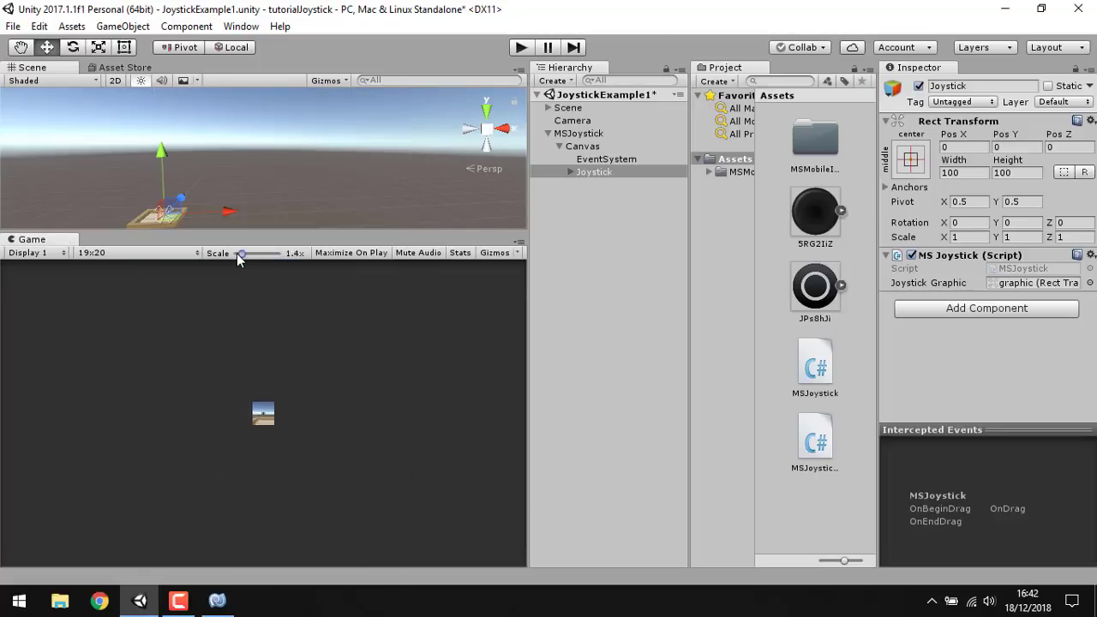
# - Set the Game view aspect ratio to 16:9
pyautogui.click(134, 252)
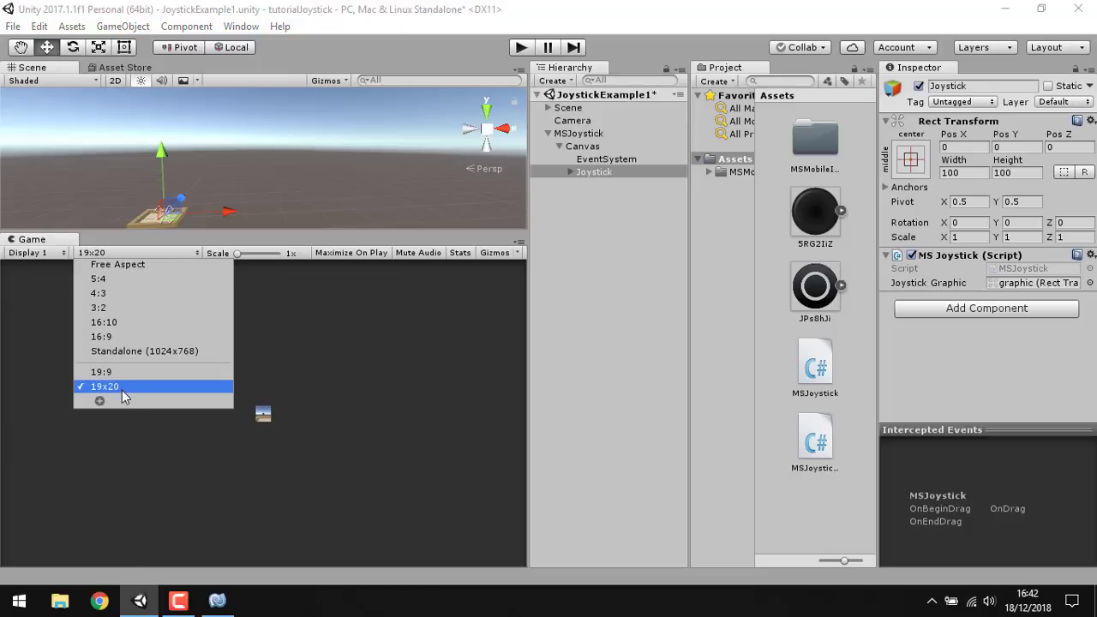
pyautogui.click(133, 371)
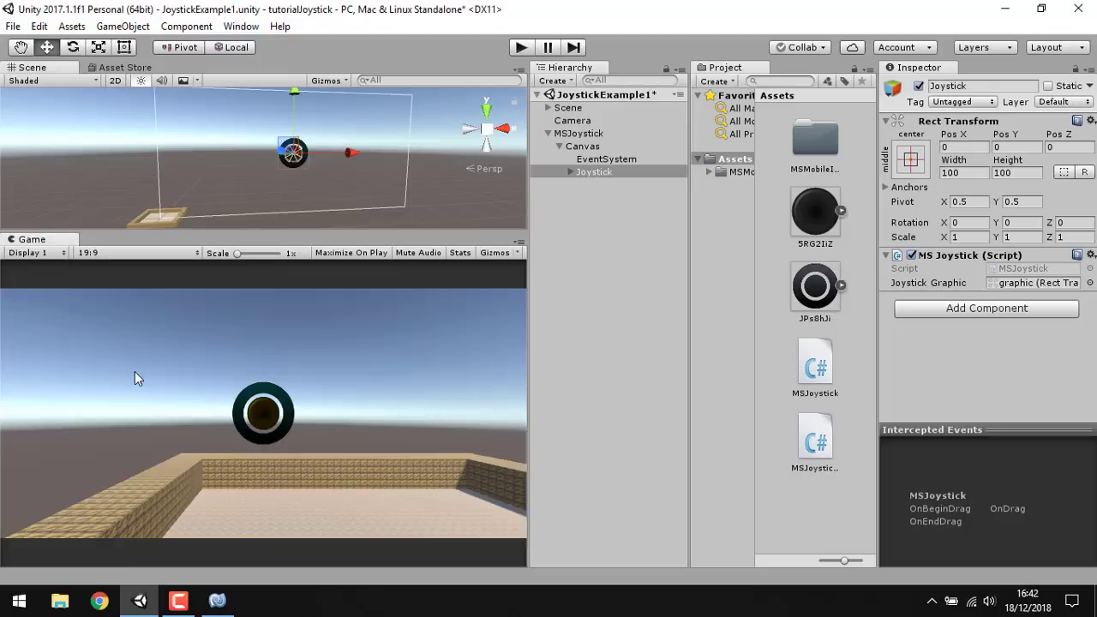
pyautogui.click(152, 257)
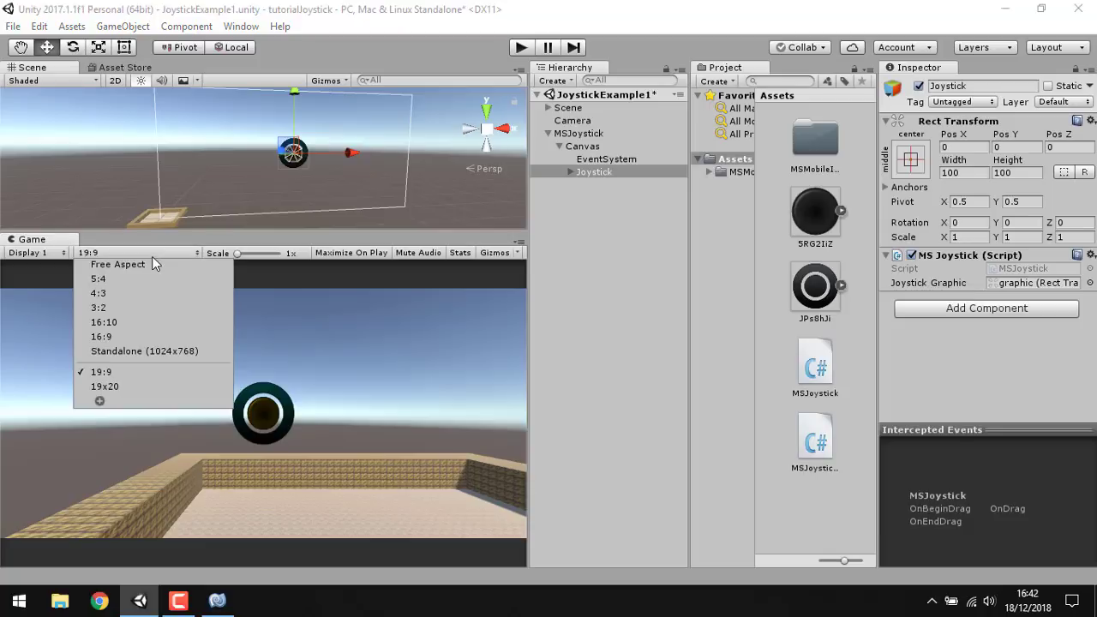
pyautogui.click(118, 339)
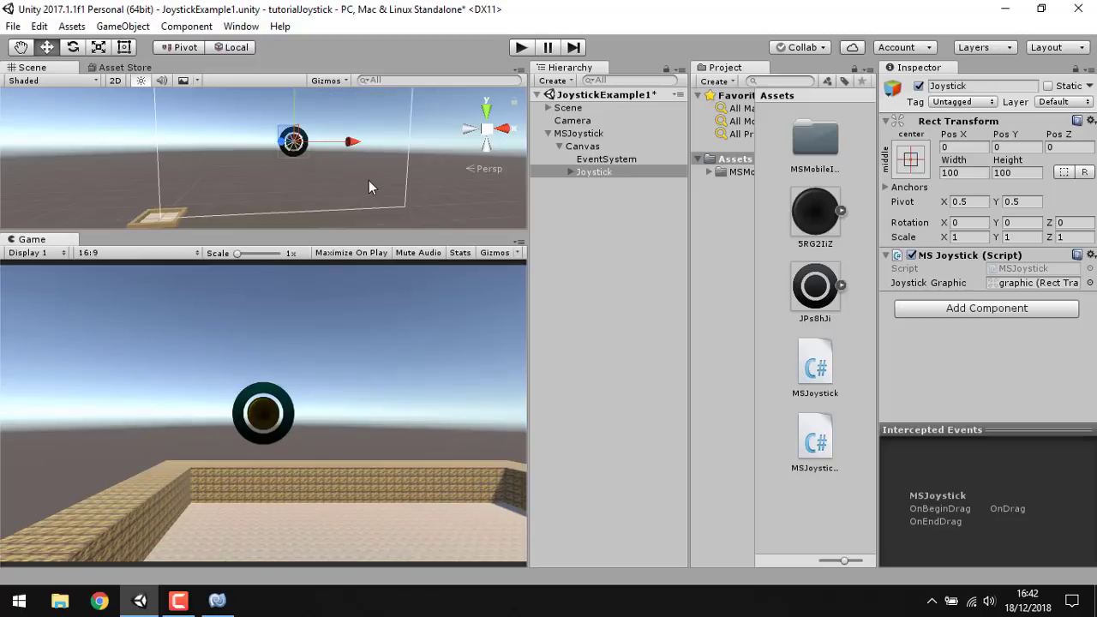
# - Make the scene view taller, orbit to face the joystick, and shift it toward the lower right
pyautogui.moveTo(375, 232)
pyautogui.mouseDown()
pyautogui.moveTo(378, 220)
pyautogui.moveTo(382, 232)
pyautogui.mouseUp()
pyautogui.moveTo(437, 198)
pyautogui.keyDown('alt'); pyautogui.mouseDown()
pyautogui.moveTo(394, 164)
pyautogui.moveTo(376, 93)
pyautogui.moveTo(346, 193)
pyautogui.mouseUp(); pyautogui.keyUp('alt')
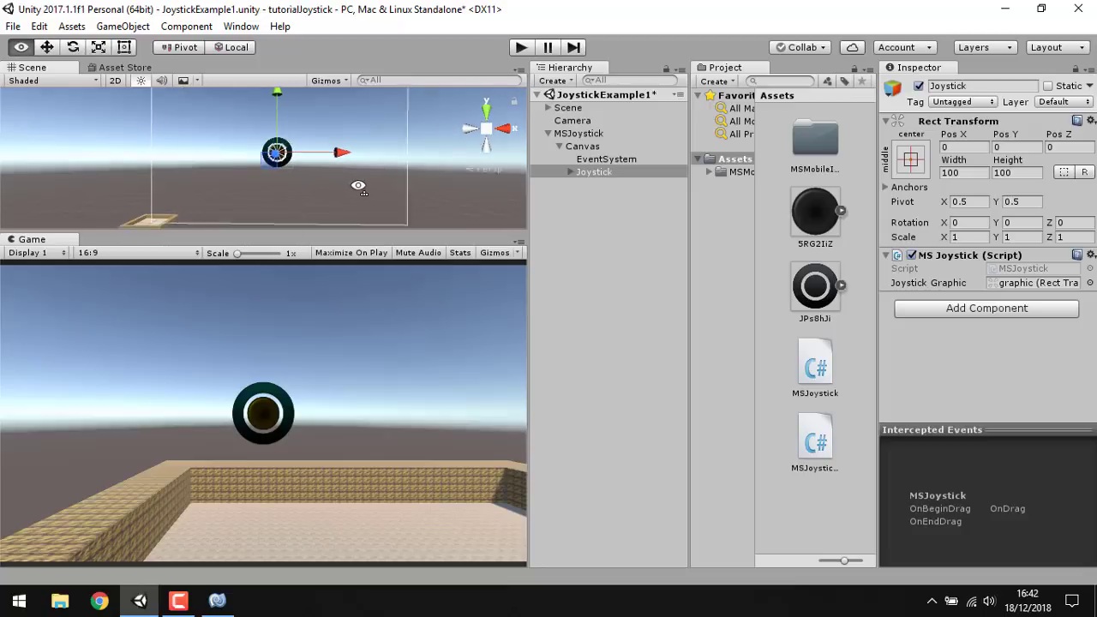
pyautogui.moveTo(343, 232); pyautogui.dragTo(353, 305)
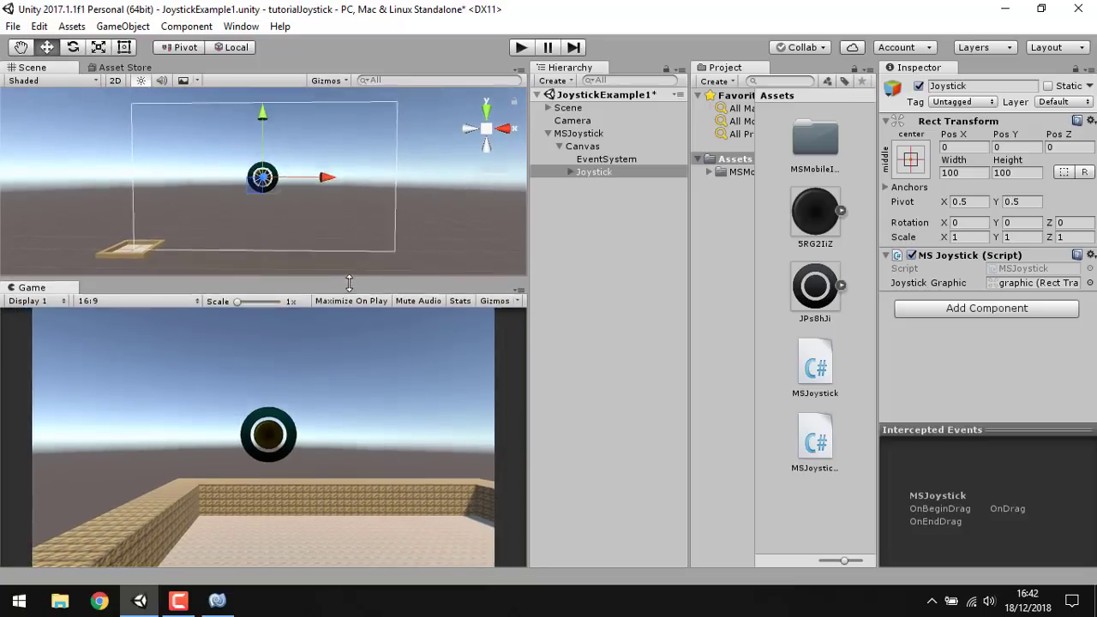
pyautogui.moveTo(296, 279)
pyautogui.keyDown('alt'); pyautogui.mouseDown()
pyautogui.moveTo(317, 324)
pyautogui.moveTo(277, 218)
pyautogui.mouseUp(); pyautogui.keyUp('alt')
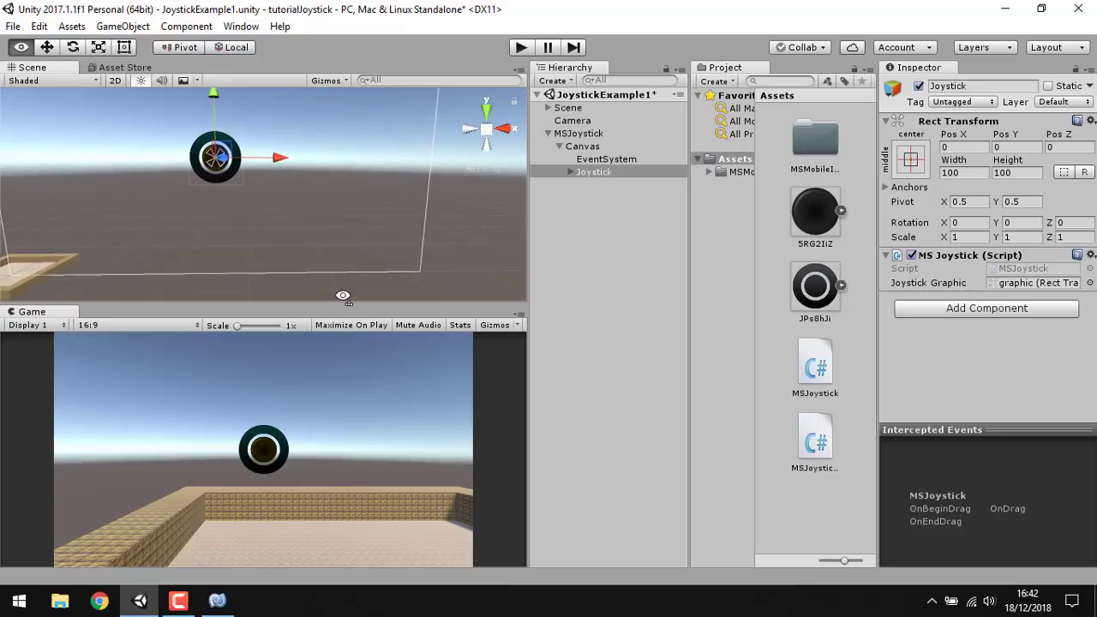
pyautogui.moveTo(240, 167)
pyautogui.mouseDown()
pyautogui.moveTo(347, 245)
pyautogui.moveTo(517, 297)
pyautogui.moveTo(340, 147)
pyautogui.moveTo(295, 172)
pyautogui.mouseUp()
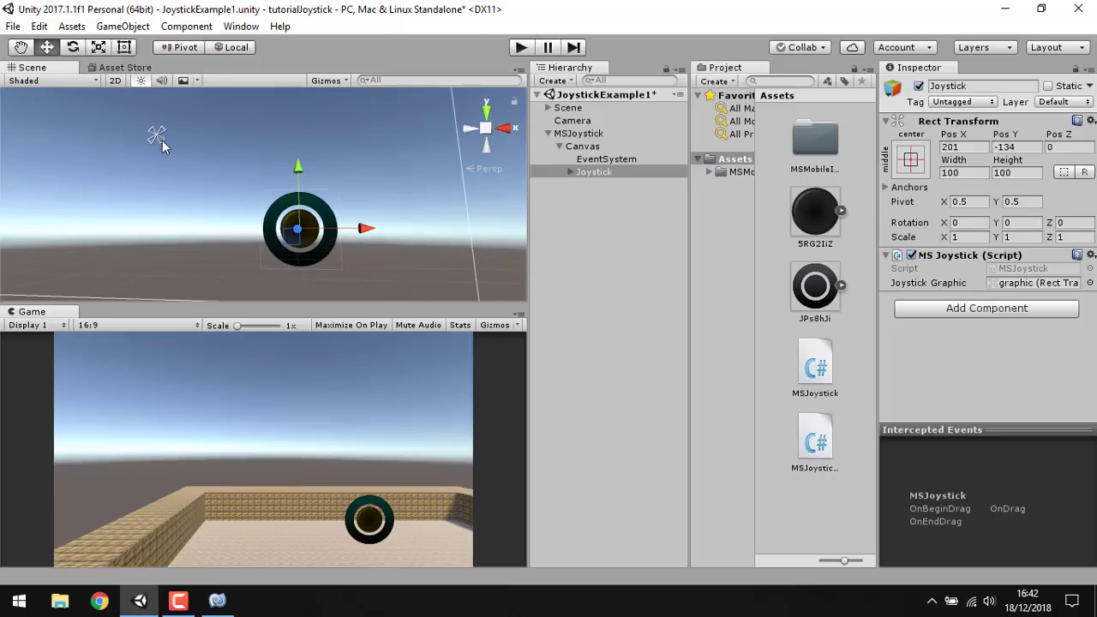
# - Drag the Joystick's anchors to the canvas bottom centre, giving Pos X 0, Pos Y 91
pyautogui.keyDown('alt'); pyautogui.moveTo(162, 140); pyautogui.dragTo(392, 309); pyautogui.keyUp('alt')
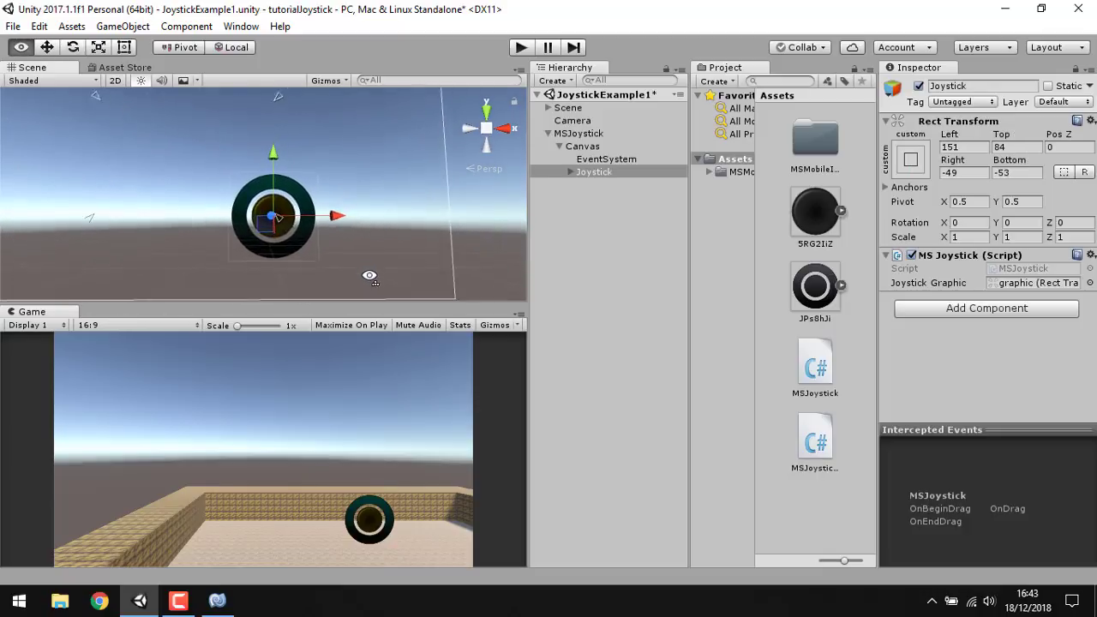
pyautogui.scroll(2, 392, 300)
pyautogui.scroll(2, 360, 296)
pyautogui.scroll(2, 352, 287)
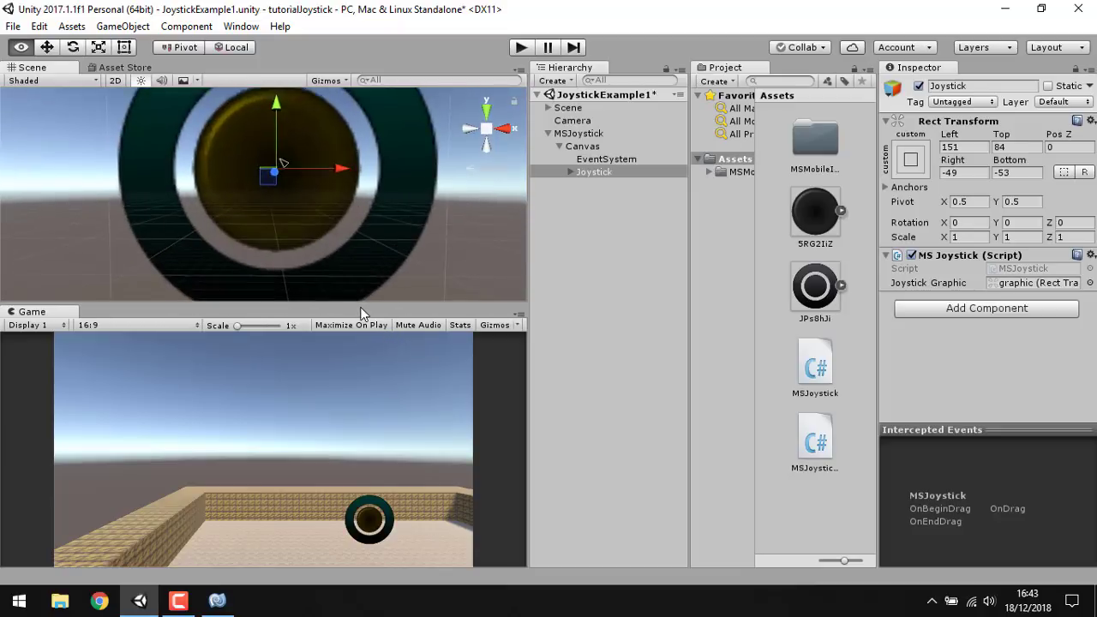
pyautogui.scroll(2, 341, 282)
pyautogui.scroll(2, 342, 281)
pyautogui.scroll(2, 312, 263)
pyautogui.scroll(2, 306, 255)
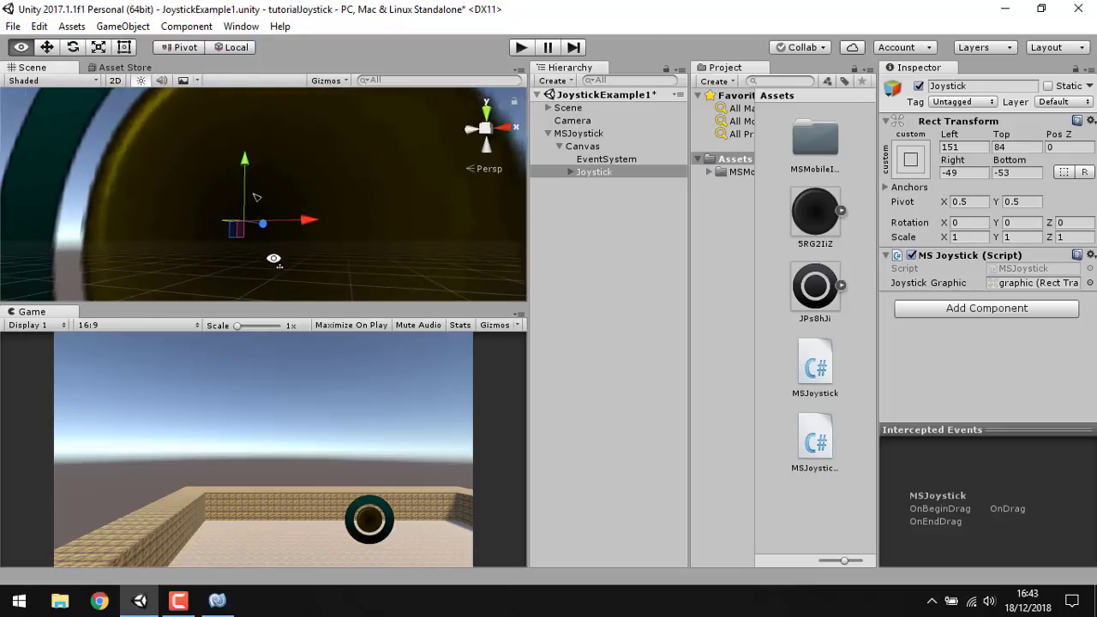
pyautogui.scroll(1, 306, 255)
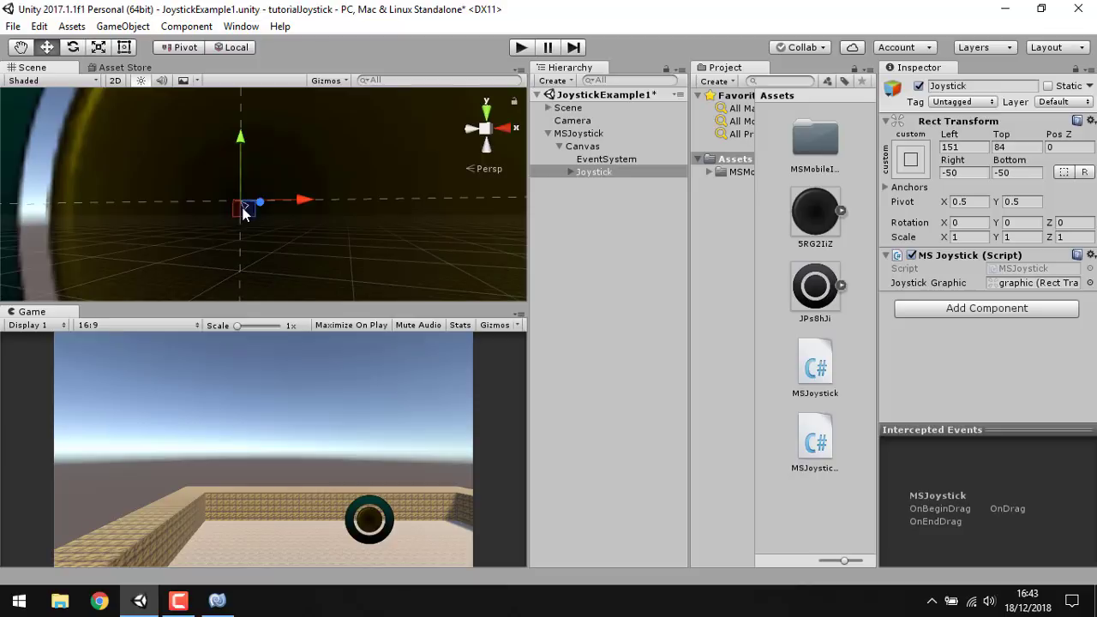
pyautogui.scroll(-2, 367, 262)
pyautogui.scroll(-2, 367, 262)
pyautogui.scroll(-2, 372, 243)
pyautogui.scroll(-1, 372, 244)
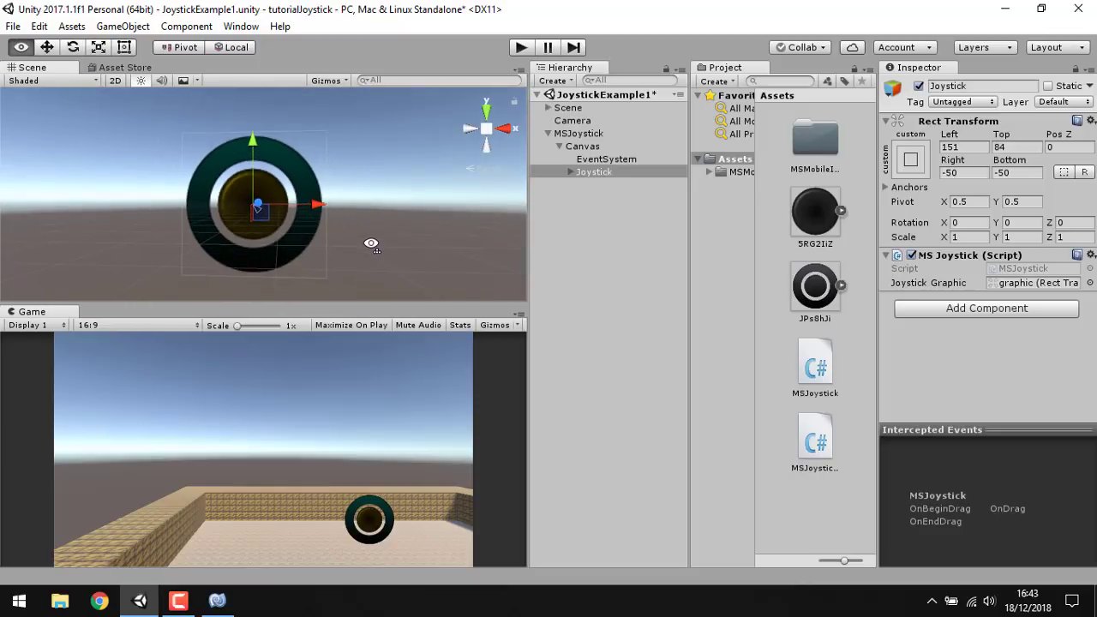
pyautogui.scroll(-2, 368, 240)
pyautogui.scroll(-2, 369, 239)
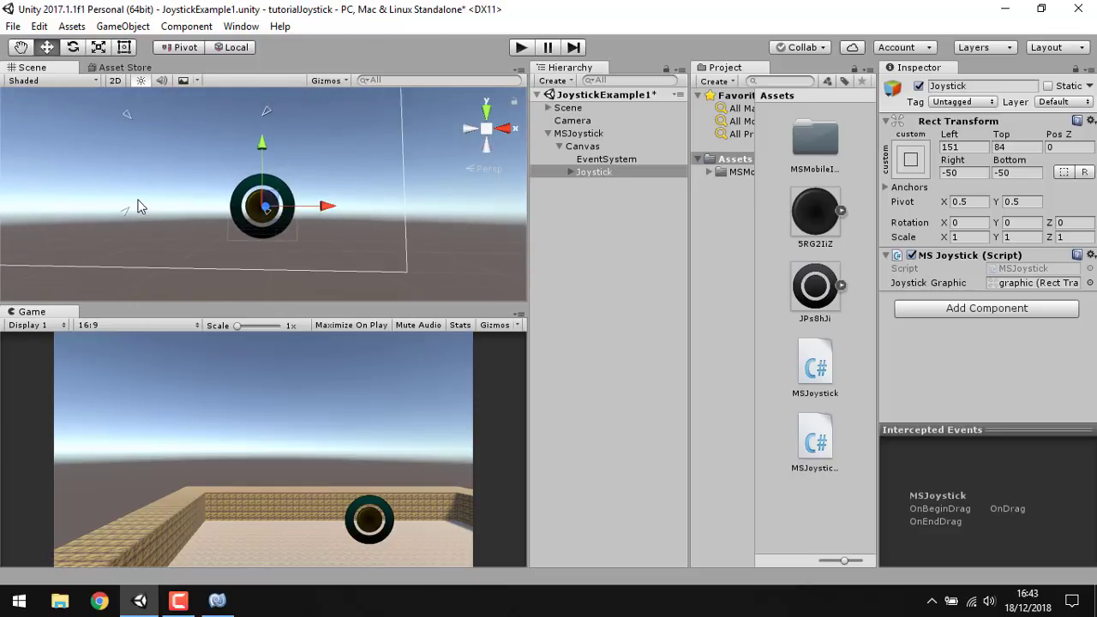
pyautogui.moveTo(125, 214); pyautogui.dragTo(123, 272)
pyautogui.moveTo(126, 114); pyautogui.dragTo(260, 276)
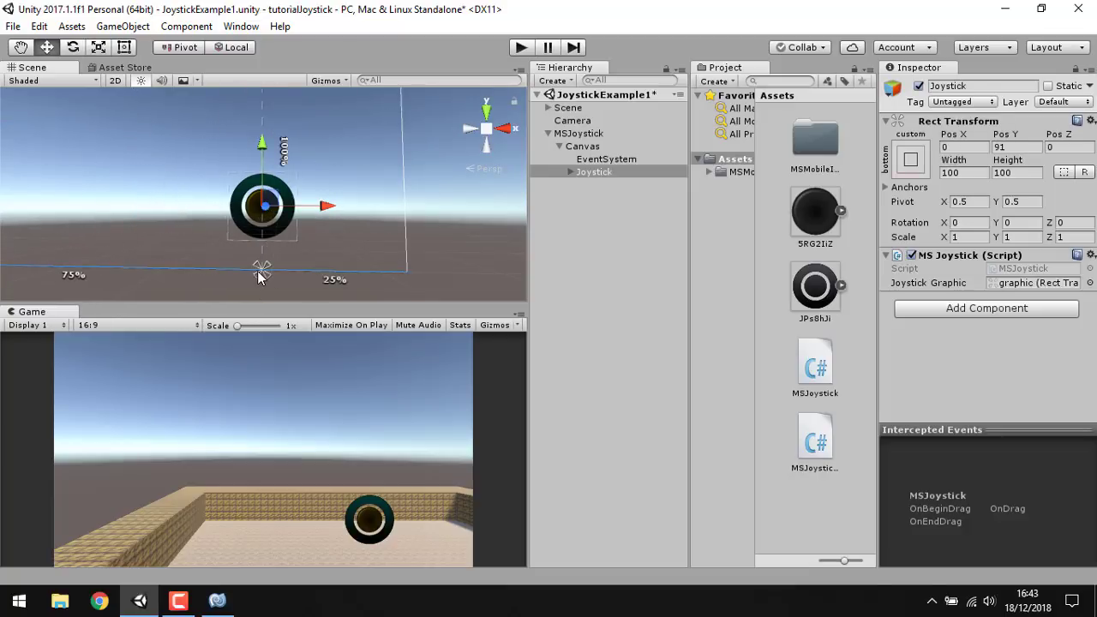
pyautogui.keyDown('alt'); pyautogui.moveTo(333, 223); pyautogui.dragTo(367, 244); pyautogui.keyUp('alt')
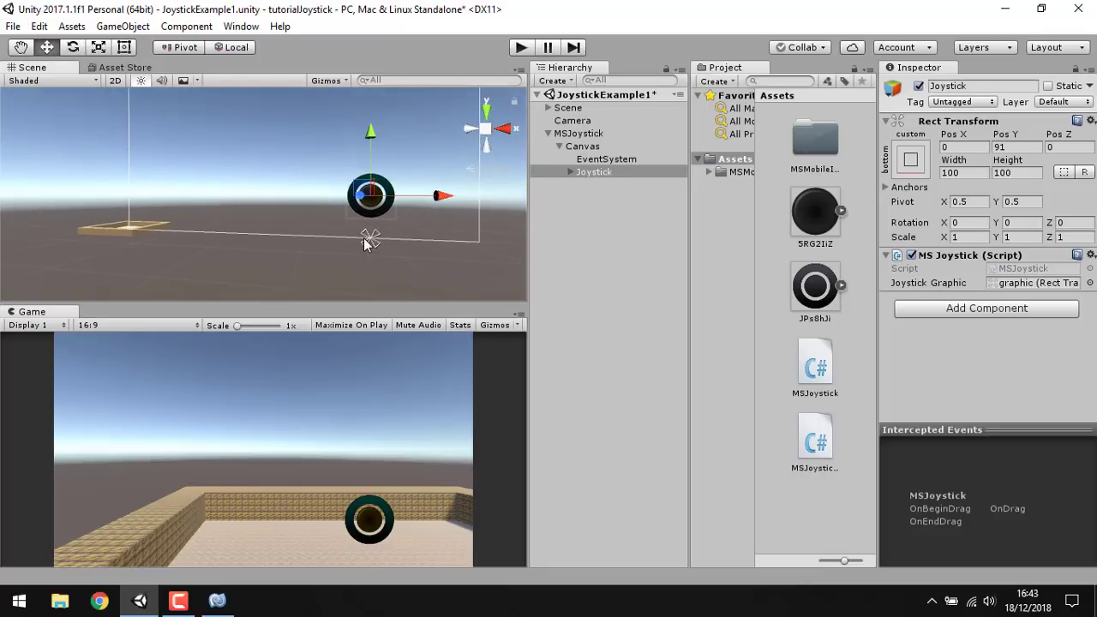
pyautogui.moveTo(369, 245)
pyautogui.keyDown('alt'); pyautogui.mouseDown()
pyautogui.moveTo(401, 161)
pyautogui.moveTo(424, 286)
pyautogui.moveTo(432, 223)
pyautogui.mouseUp(); pyautogui.keyUp('alt')
# - Drag MSJoystick into Assets to create an MSJoystick prefab, then frame it in the scene
pyautogui.click(549, 134)
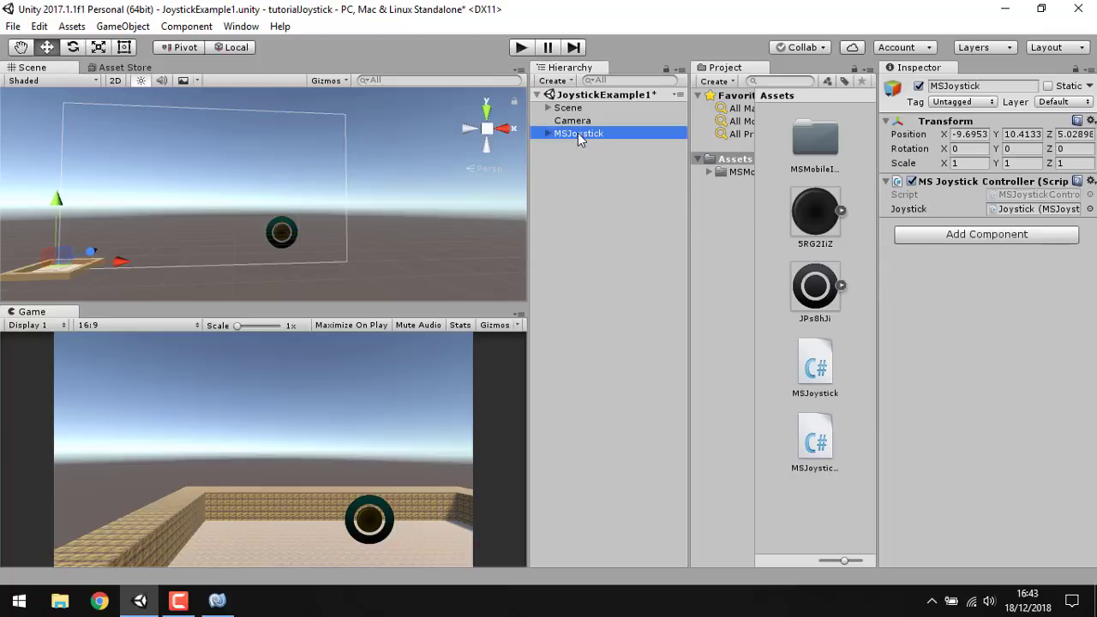
pyautogui.moveTo(578, 133); pyautogui.dragTo(815, 521)
pyautogui.click(568, 136)
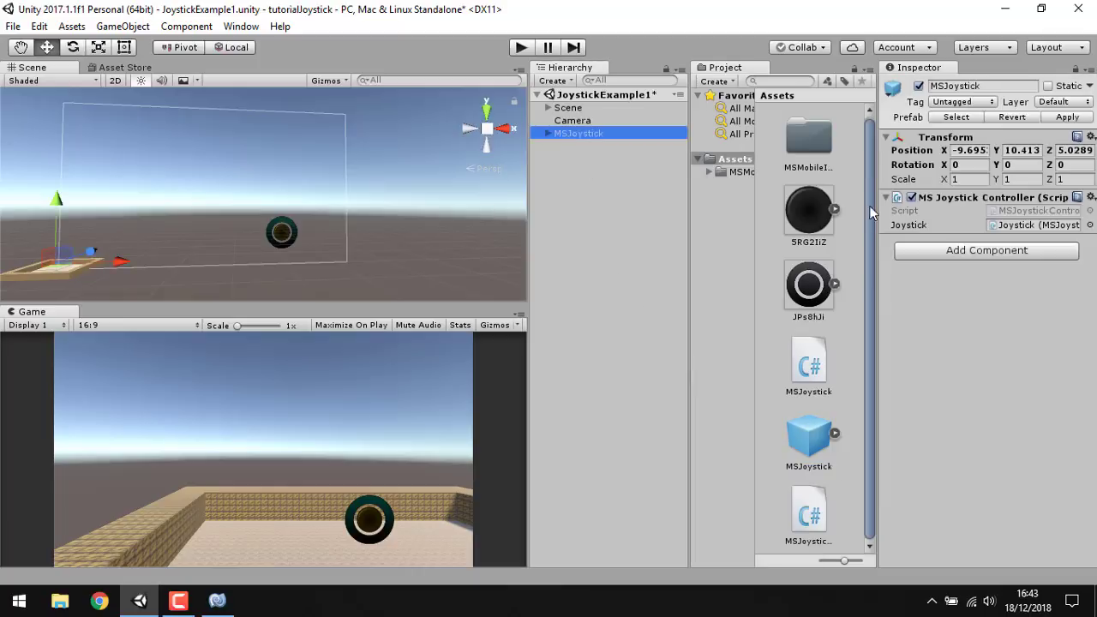
pyautogui.moveTo(380, 248)
pyautogui.keyDown('alt'); pyautogui.mouseDown()
pyautogui.moveTo(298, 250)
pyautogui.moveTo(233, 271)
pyautogui.moveTo(232, 283)
pyautogui.mouseUp(); pyautogui.keyUp('alt')
pyautogui.press('f')
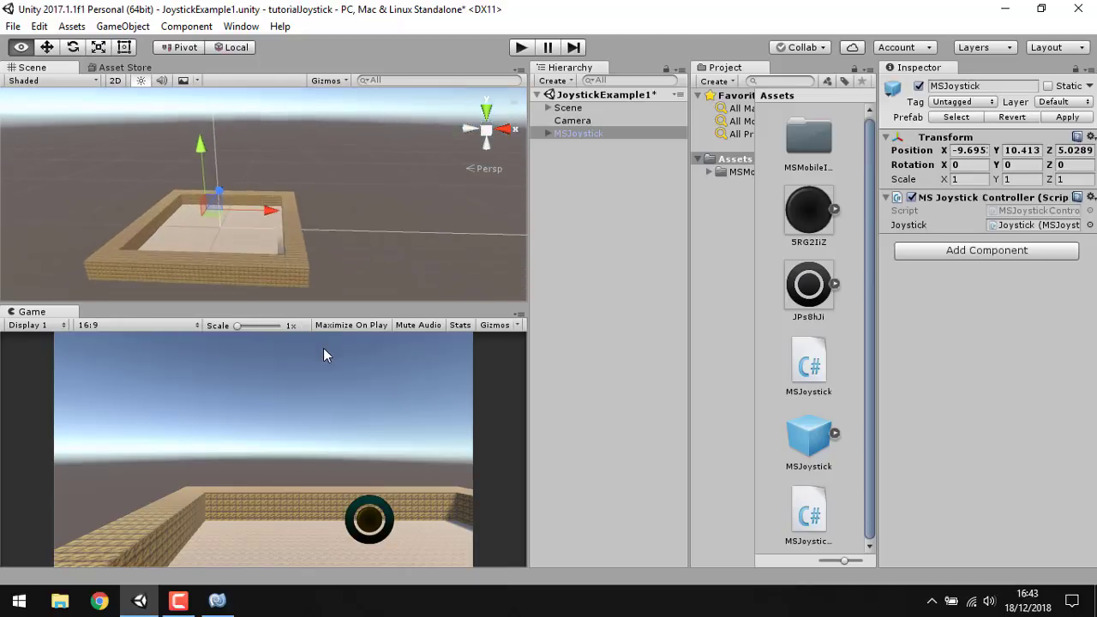
pyautogui.click(521, 48)
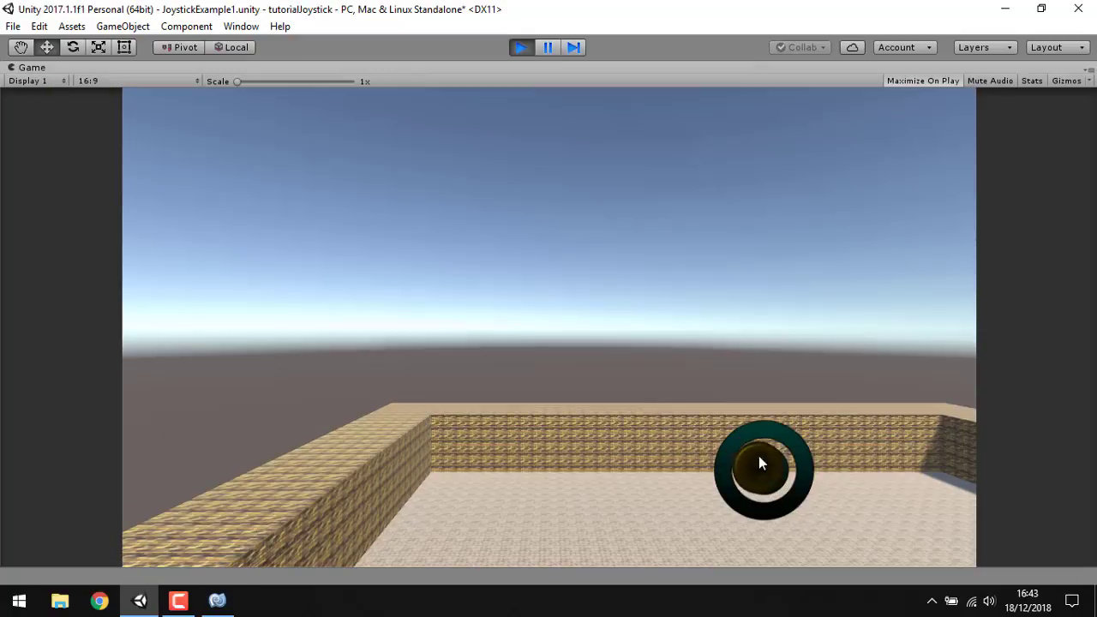
pyautogui.moveTo(761, 463)
pyautogui.mouseDown()
pyautogui.moveTo(889, 518)
pyautogui.moveTo(806, 441)
pyautogui.moveTo(673, 466)
pyautogui.moveTo(752, 392)
pyautogui.mouseUp()
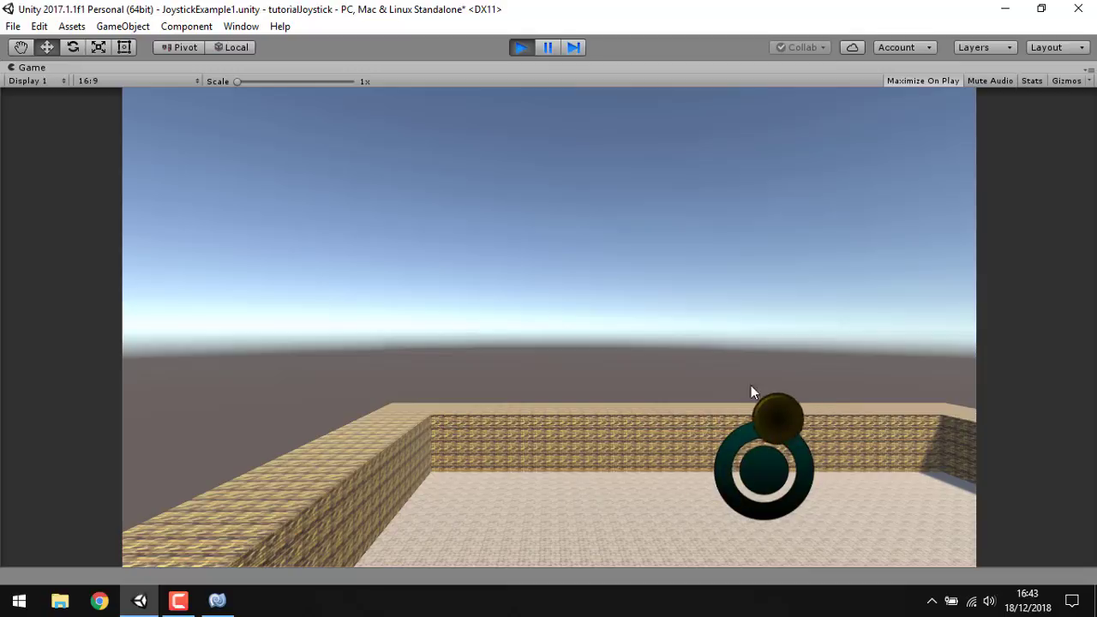
pyautogui.click(525, 46)
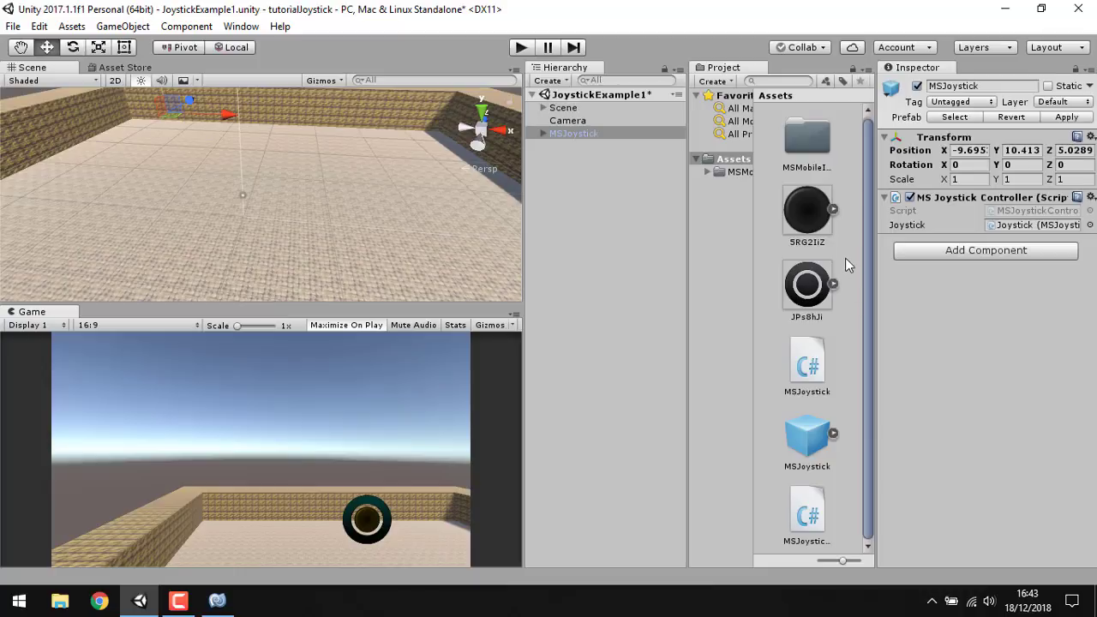
pyautogui.click(583, 186)
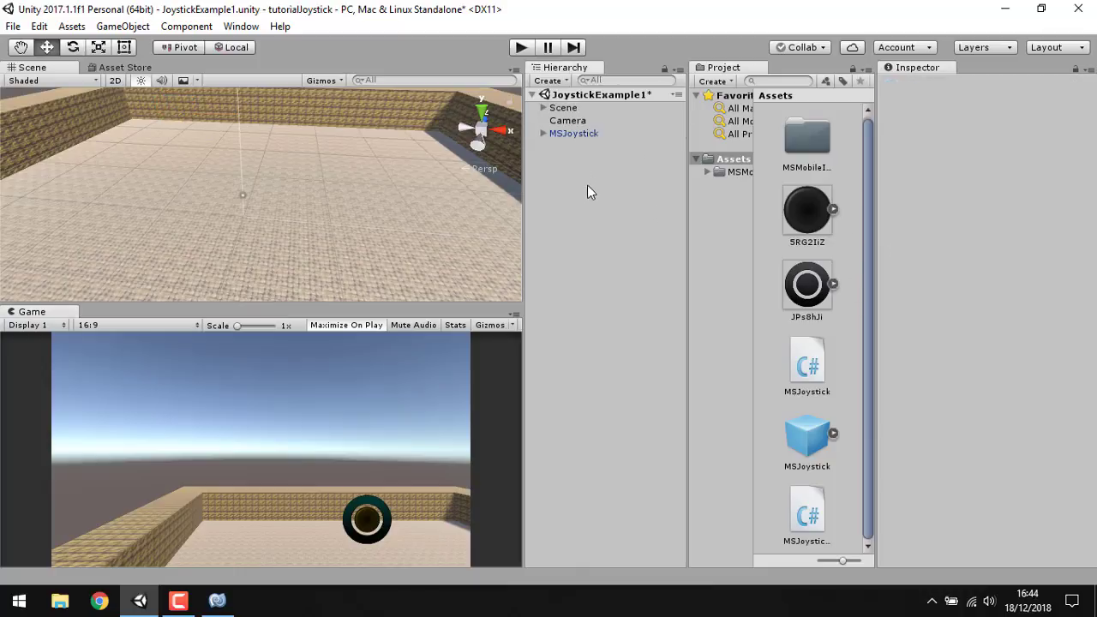
# - Create a C# script named 'Jogador' in Assets and open it in MonoDevelop
pyautogui.rightClick(852, 270)
pyautogui.moveTo(875, 283)
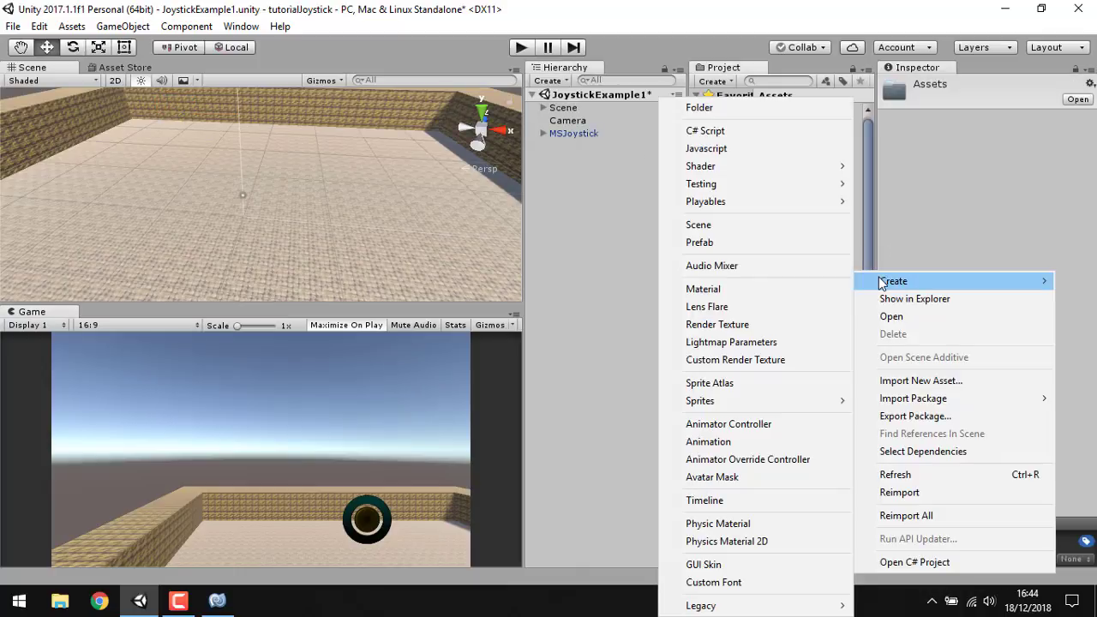
pyautogui.click(723, 129)
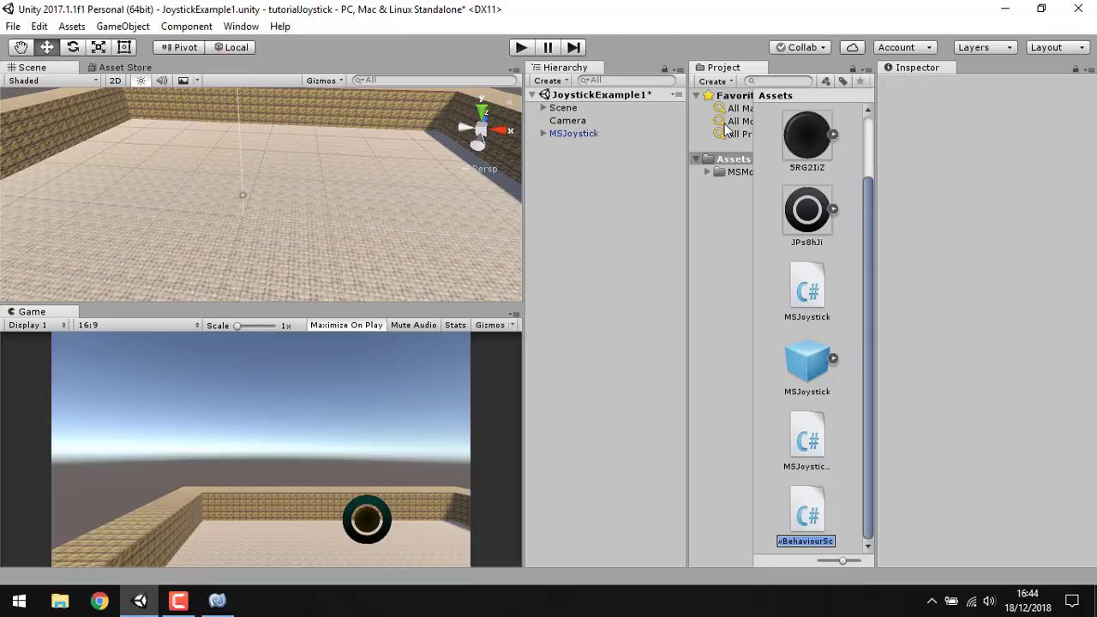
pyautogui.write('Jogador')
pyautogui.press('Return')
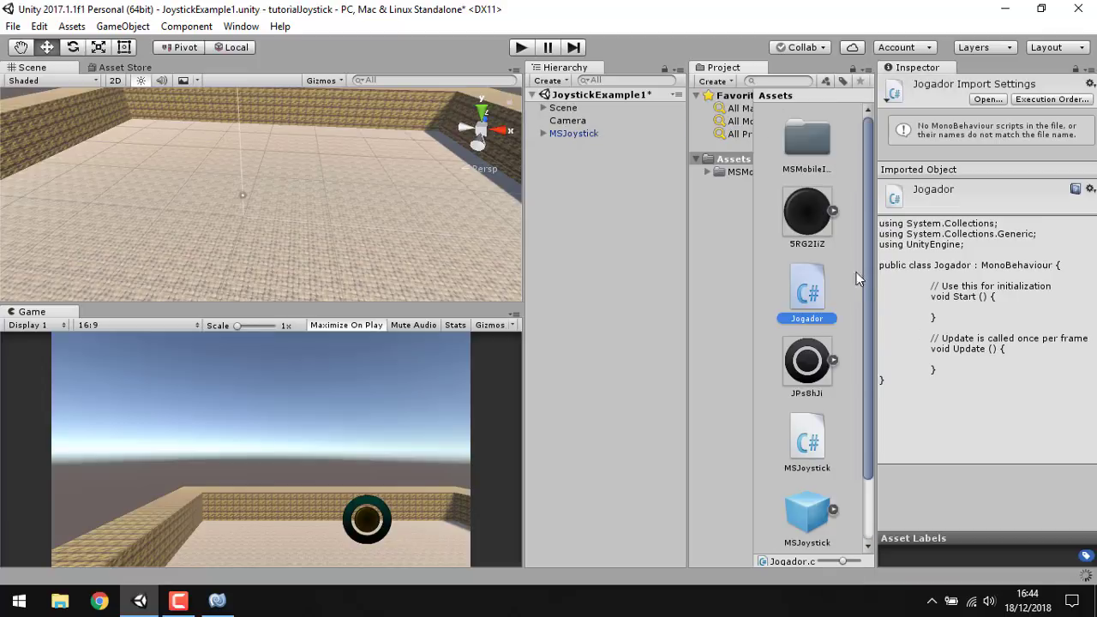
pyautogui.doubleClick(815, 285)
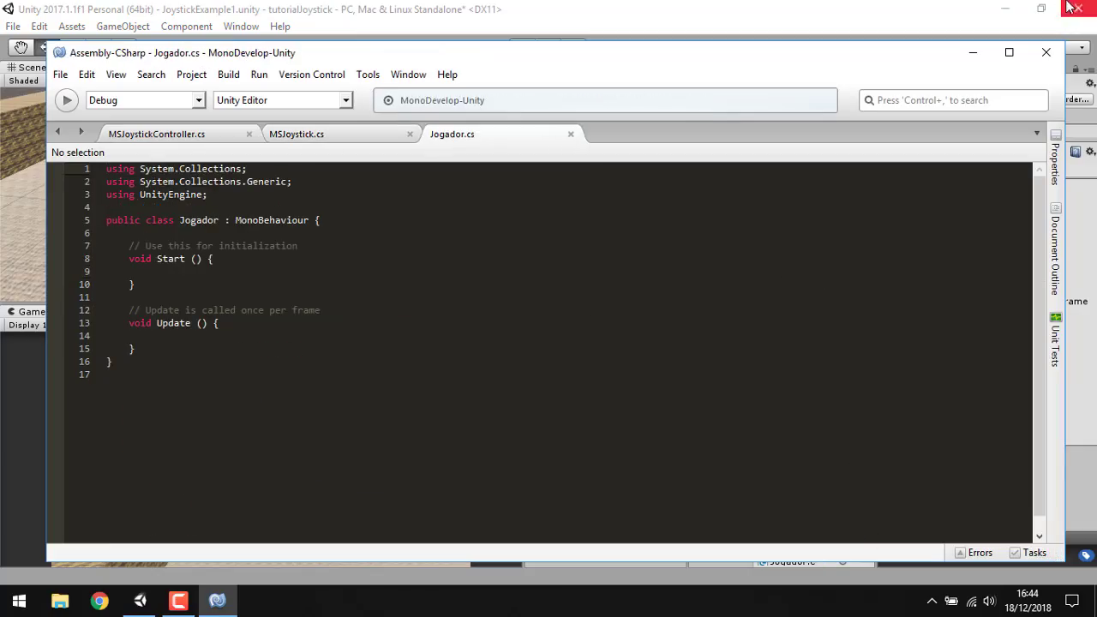
# - Declare the public float speed and a public GameObject field, and delete the Start method
pyautogui.click(1010, 52)
pyautogui.click(558, 289)
pyautogui.click(372, 252)
pyautogui.click(281, 260)
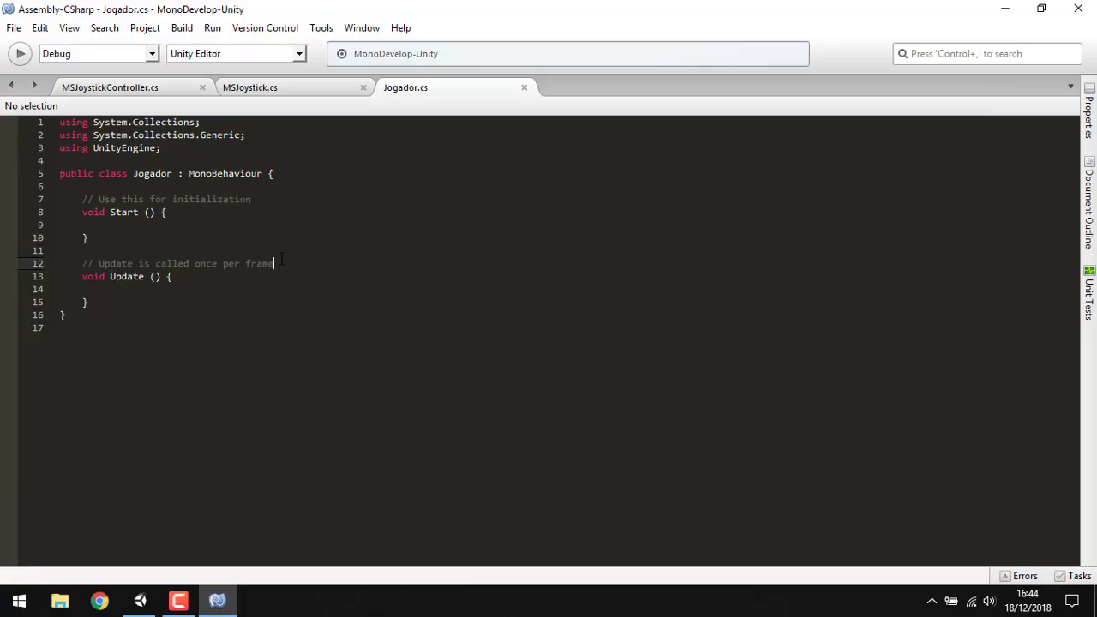
pyautogui.moveTo(252, 199); pyautogui.dragTo(78, 204)
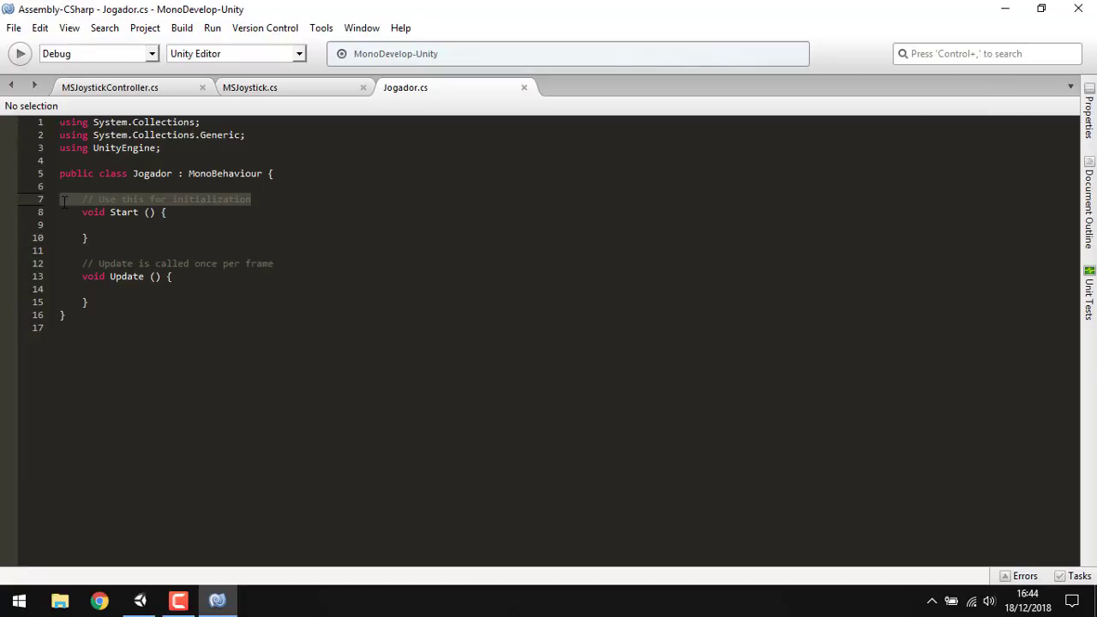
pyautogui.write('public')
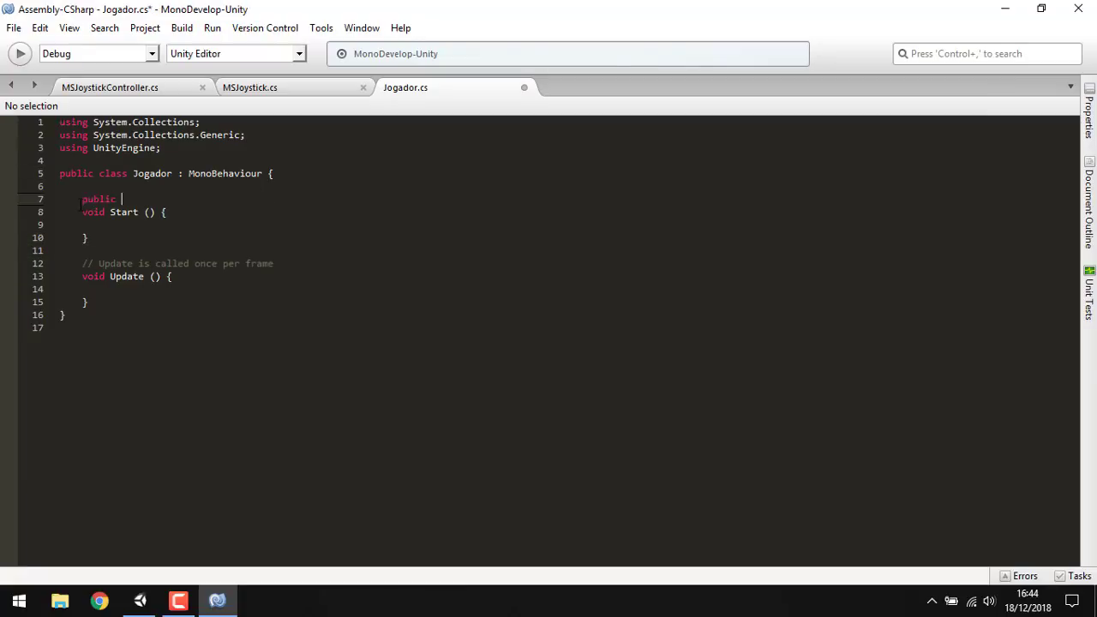
pyautogui.write(' float speed = 10;')
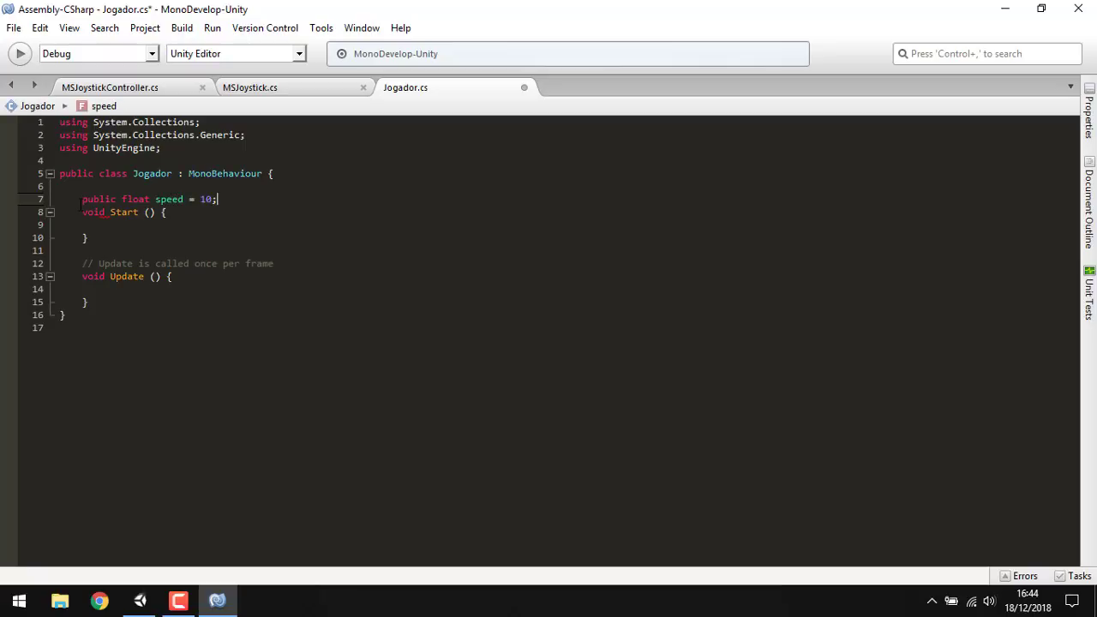
pyautogui.click(145, 190)
pyautogui.press('Return')
pyautogui.write('pu')
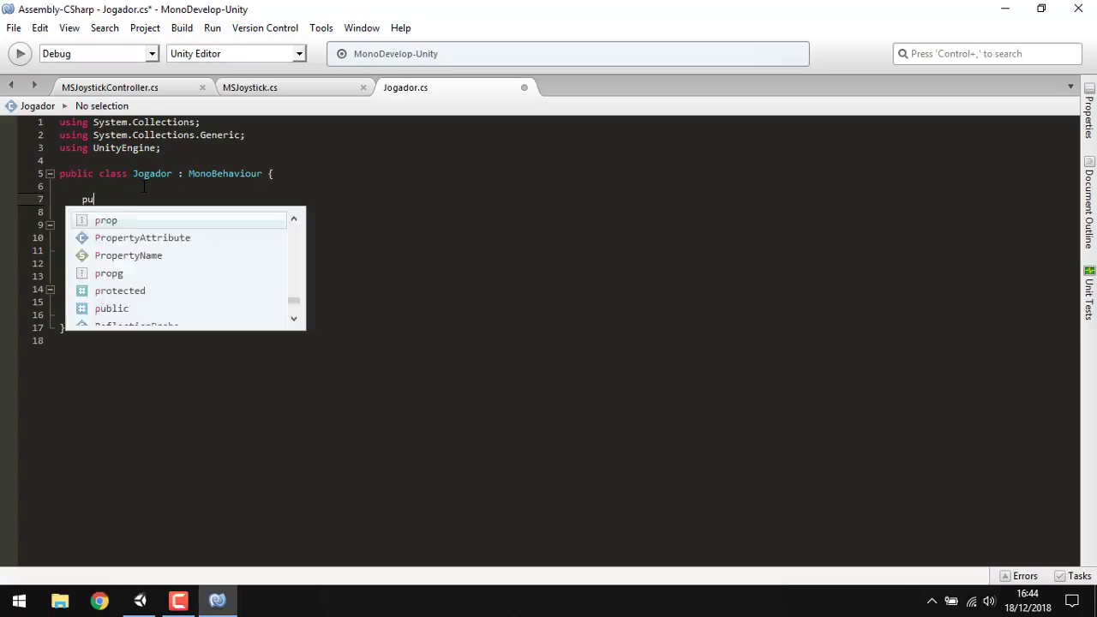
pyautogui.write('blic game')
pyautogui.press('Return')
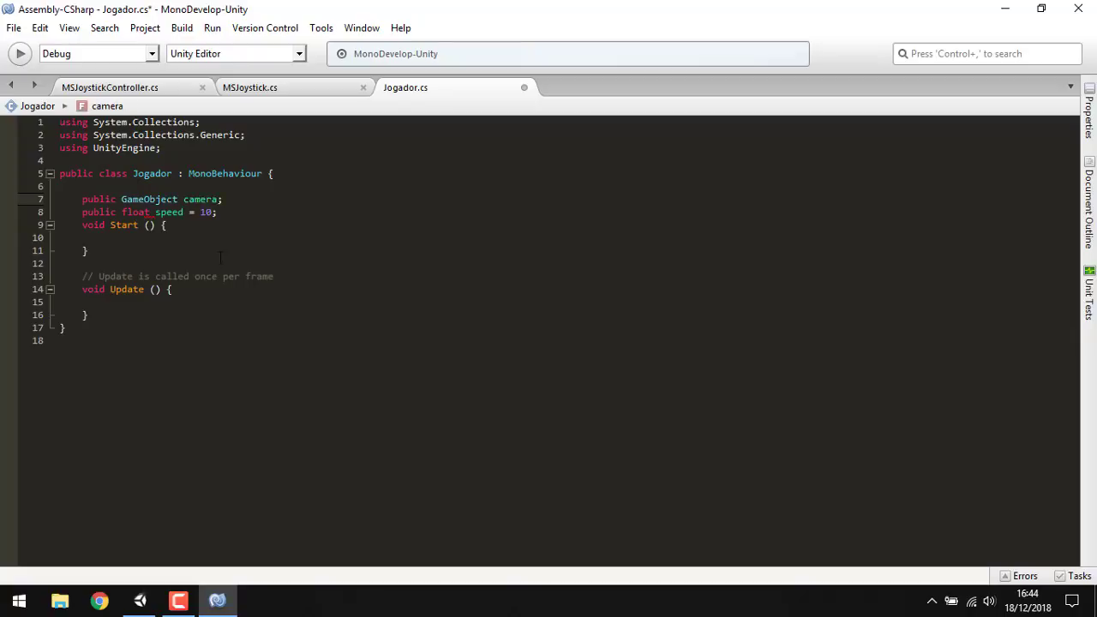
pyautogui.moveTo(274, 277); pyautogui.dragTo(3, 225)
pyautogui.press('Delete')
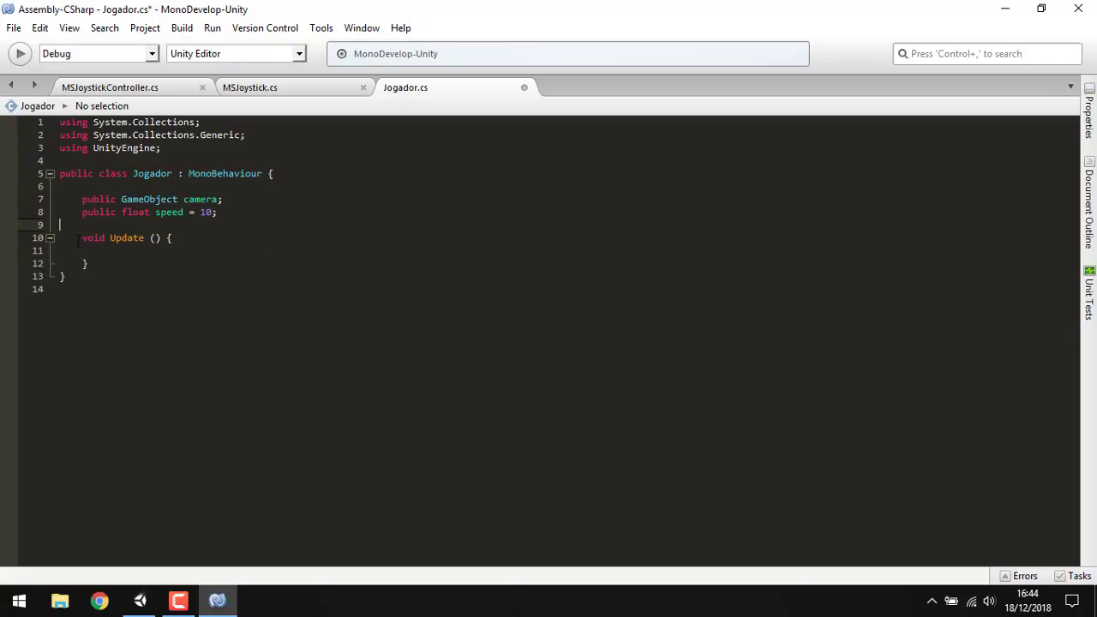
# - Write camera inside Update and rename the field and its reference to _camera
pyautogui.click(115, 255)
pyautogui.keyDown('ctrl'); pyautogui.scroll(2, 198, 259); pyautogui.keyUp('ctrl')
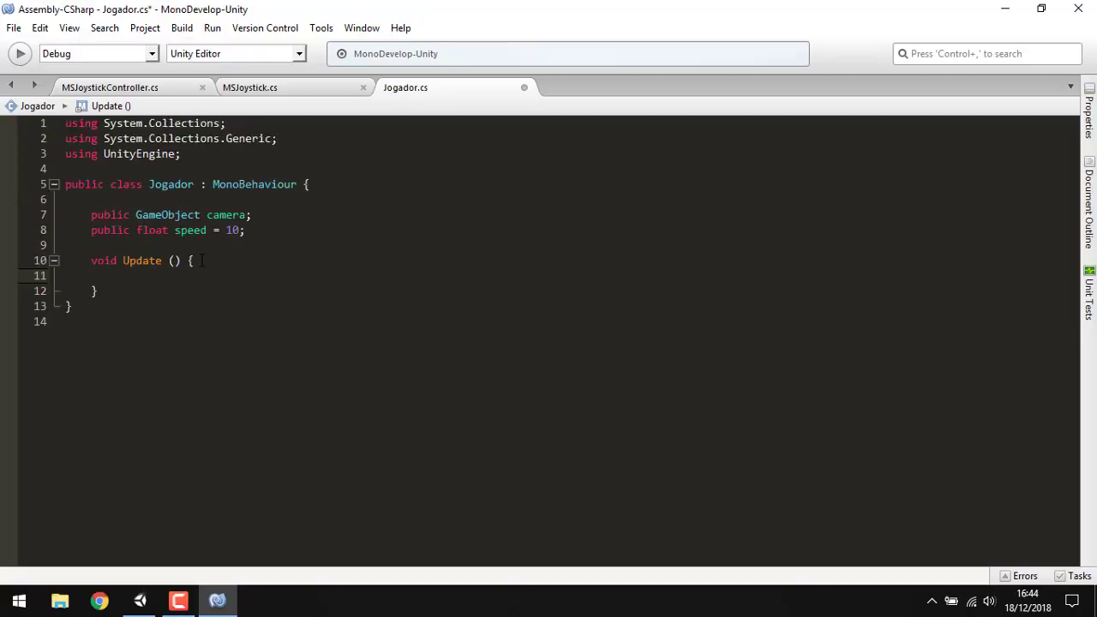
pyautogui.keyDown('ctrl'); pyautogui.scroll(2, 198, 259); pyautogui.keyUp('ctrl')
pyautogui.keyDown('ctrl'); pyautogui.scroll(2, 208, 313); pyautogui.keyUp('ctrl')
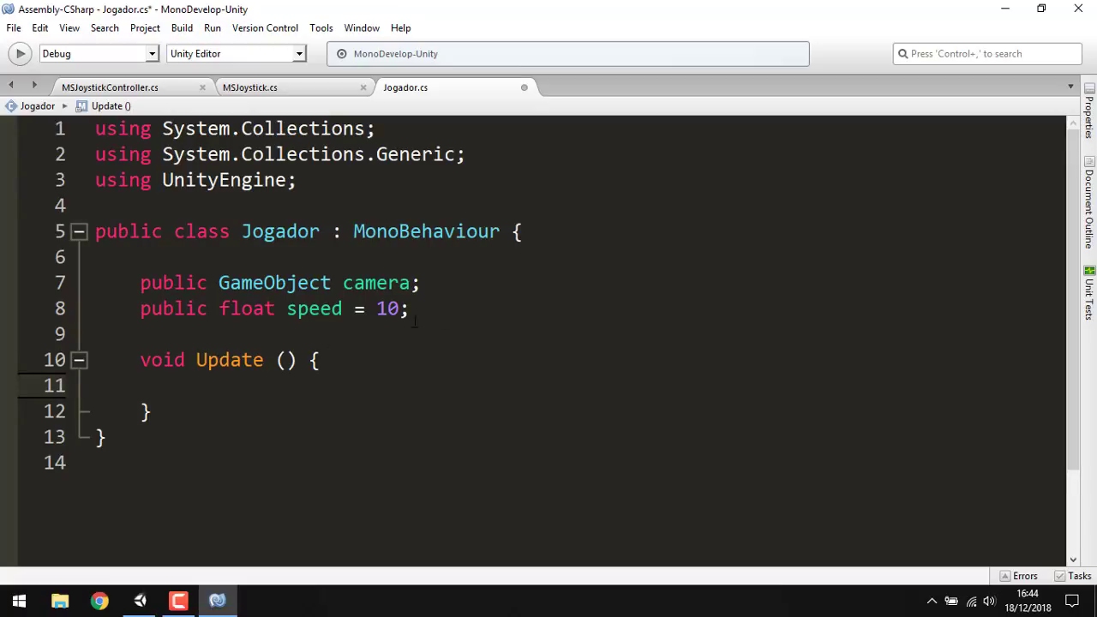
pyautogui.write('came')
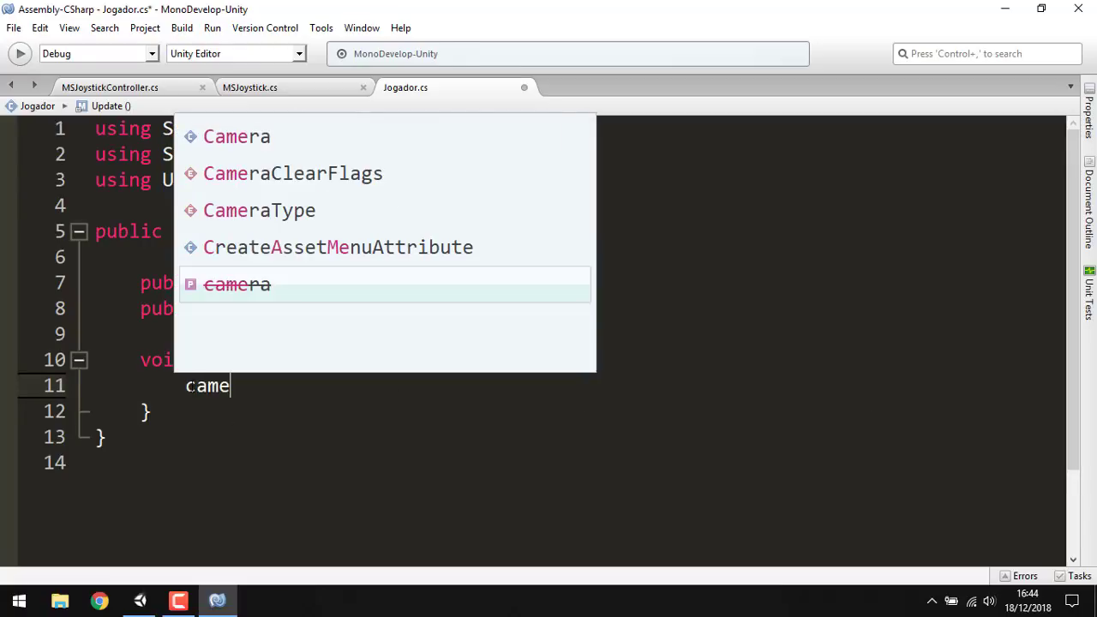
pyautogui.write('ra')
pyautogui.press('Escape')
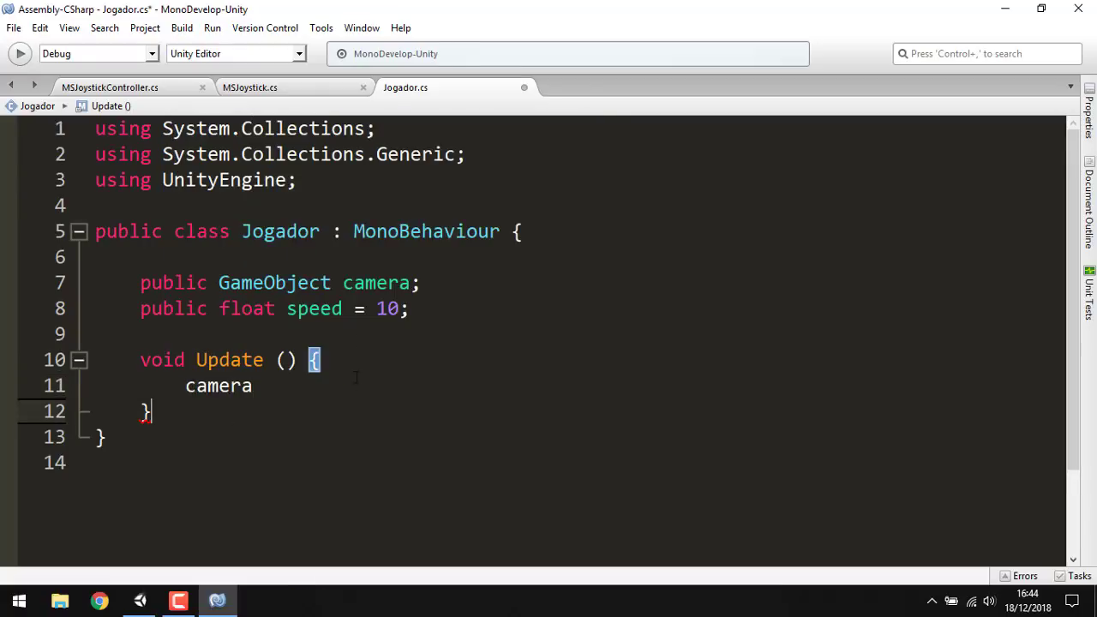
pyautogui.click(381, 283)
pyautogui.click(366, 283)
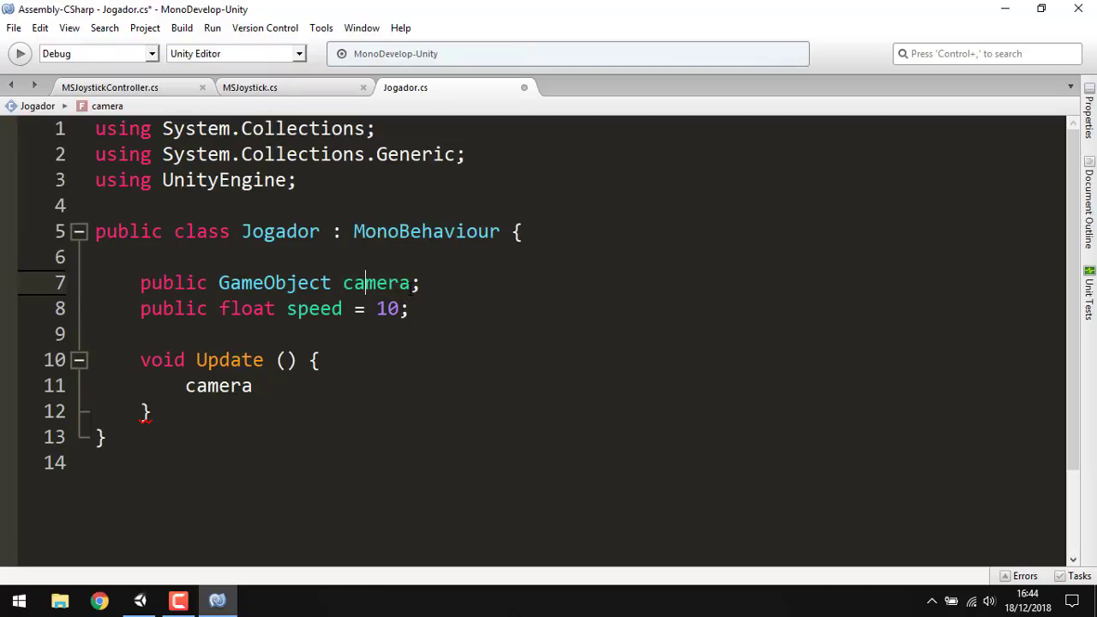
pyautogui.click(344, 283)
pyautogui.write('_')
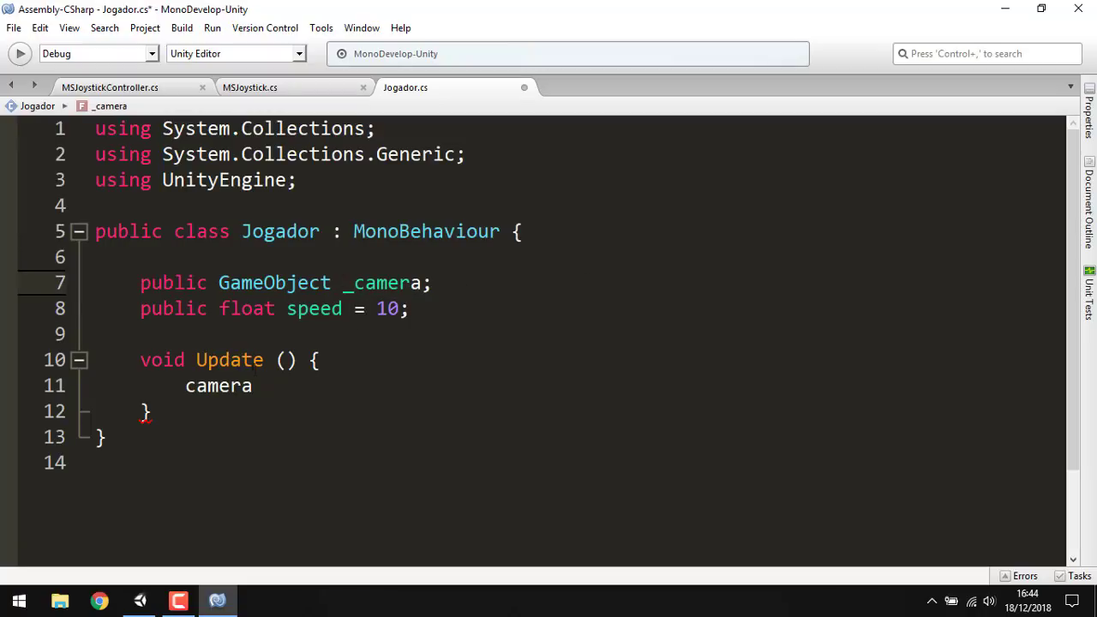
pyautogui.click(186, 386)
pyautogui.write('_')
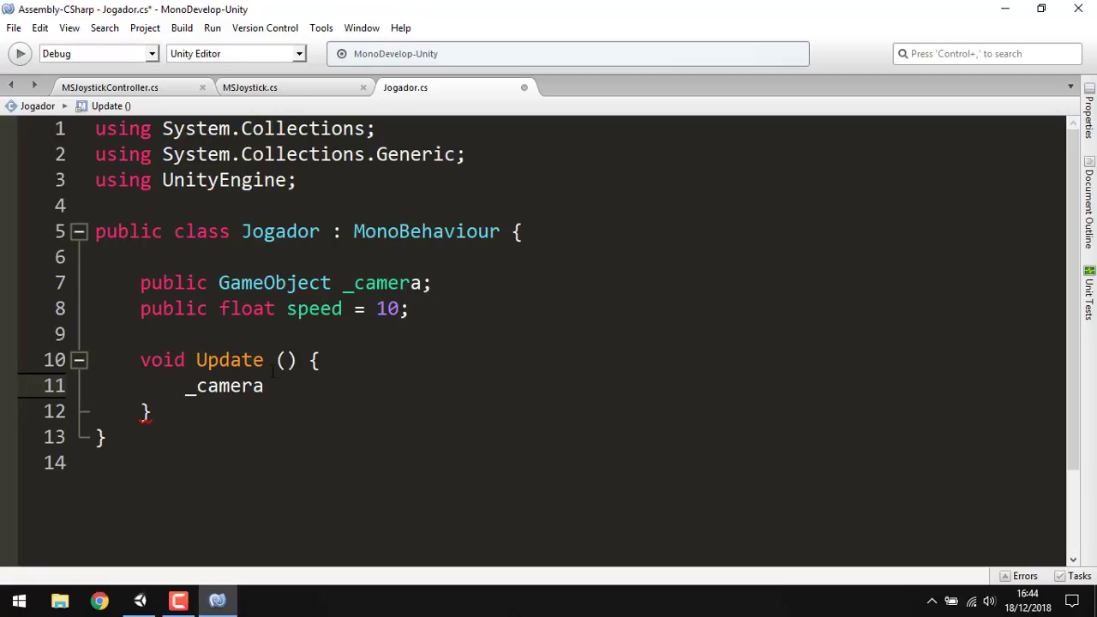
# - Complete the Update line as _camera.transform.LookAt(transform); and add a new line
pyautogui.click(282, 386)
pyautogui.write('.tr')
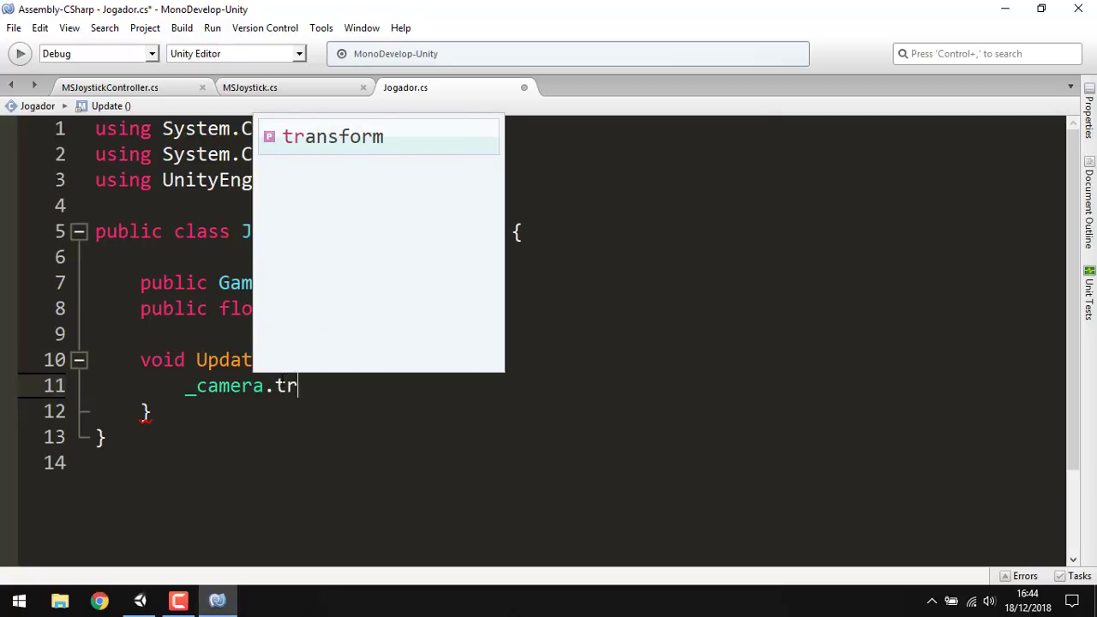
pyautogui.write('ansform.loc')
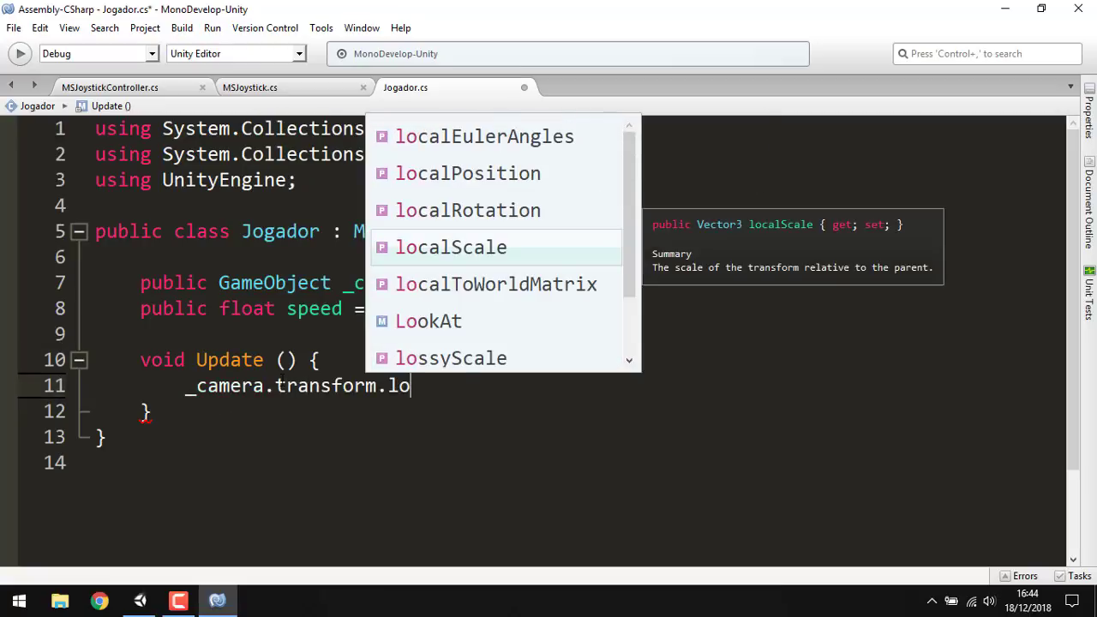
pyautogui.write('a')
pyautogui.press('Return')
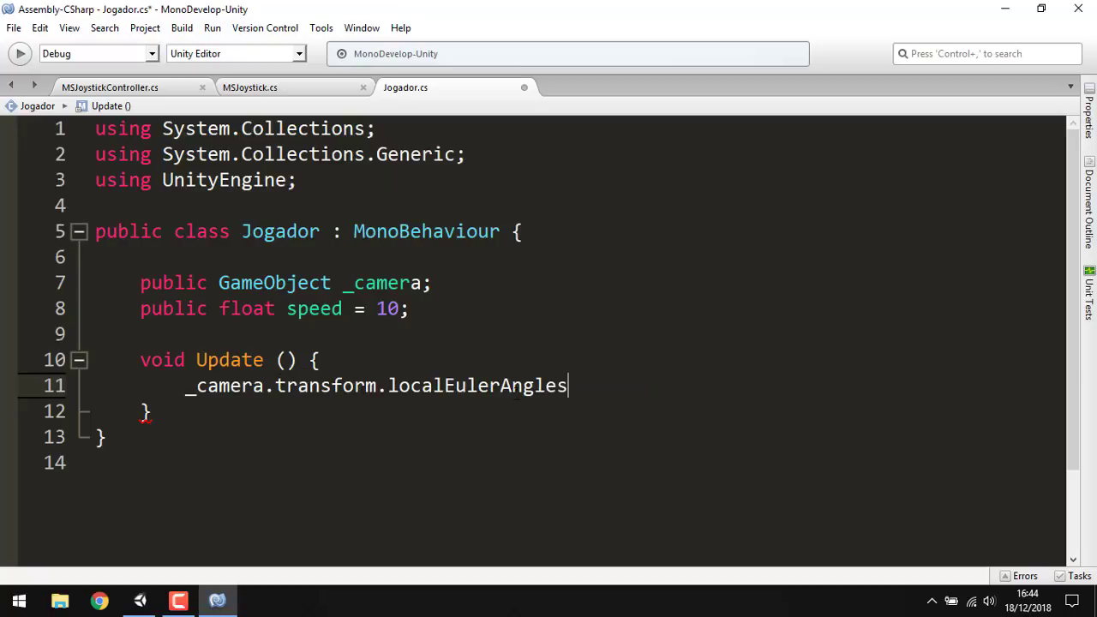
pyautogui.doubleClick(515, 386)
pyautogui.write('loo')
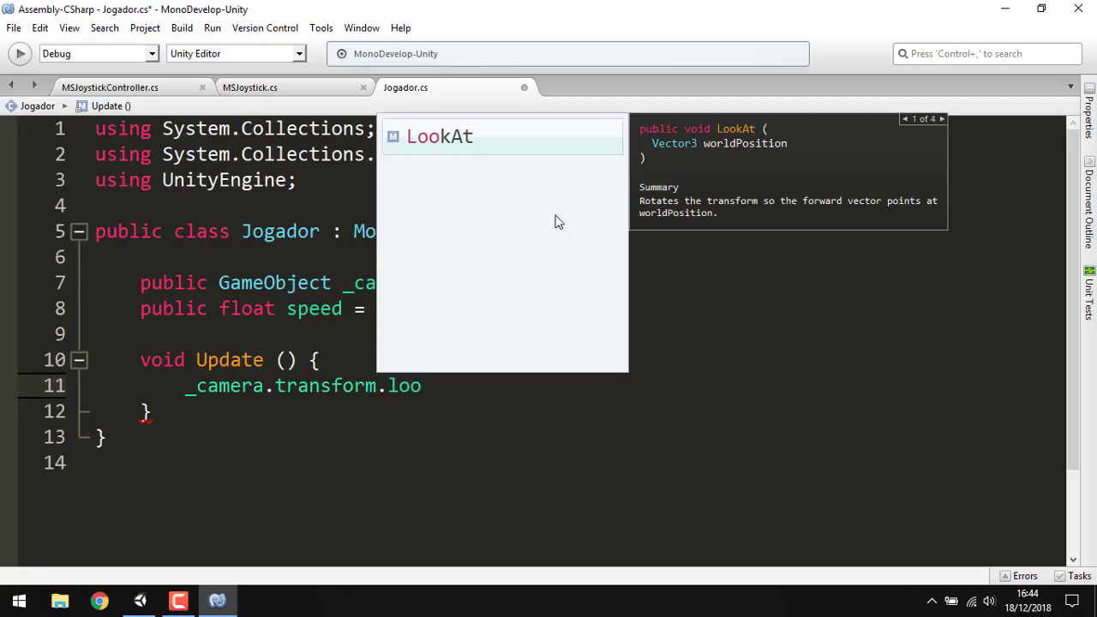
pyautogui.doubleClick(472, 144)
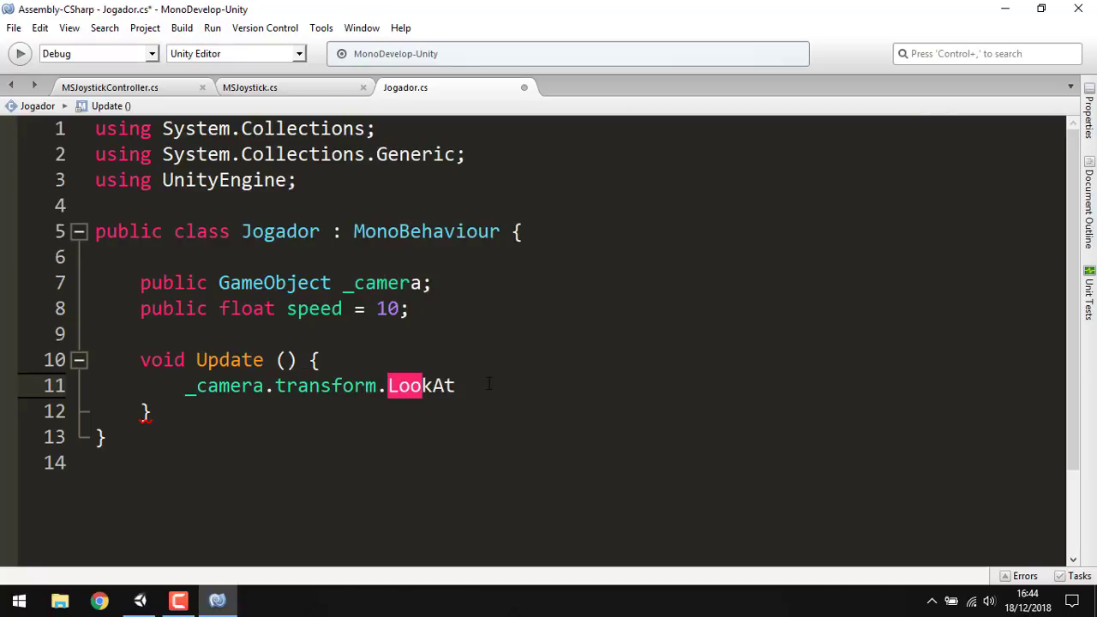
pyautogui.write('(')
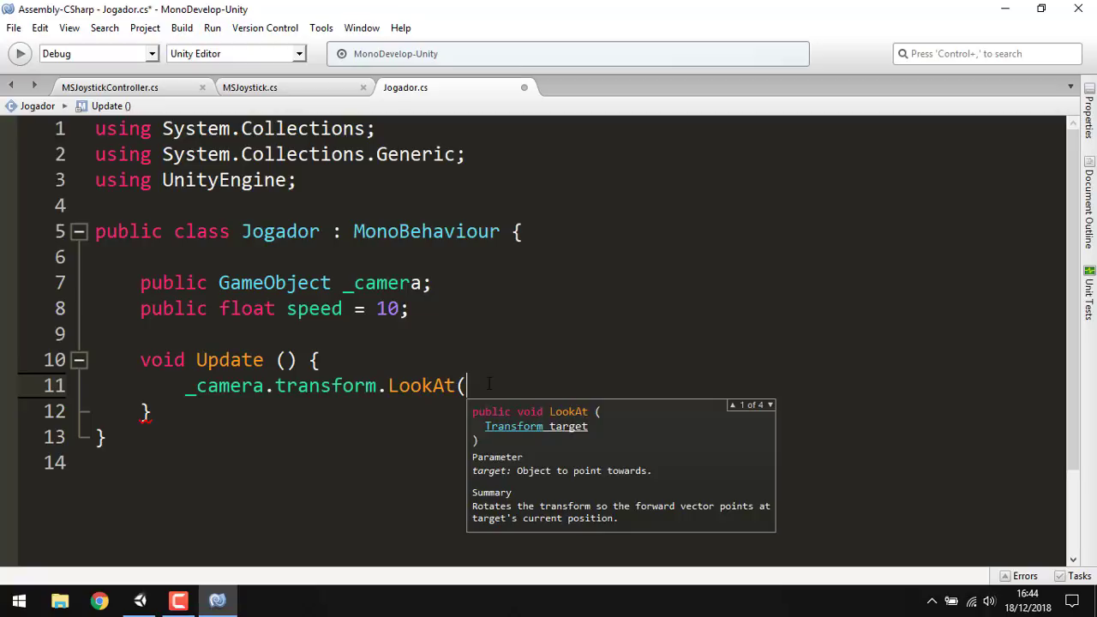
pyautogui.write('t')
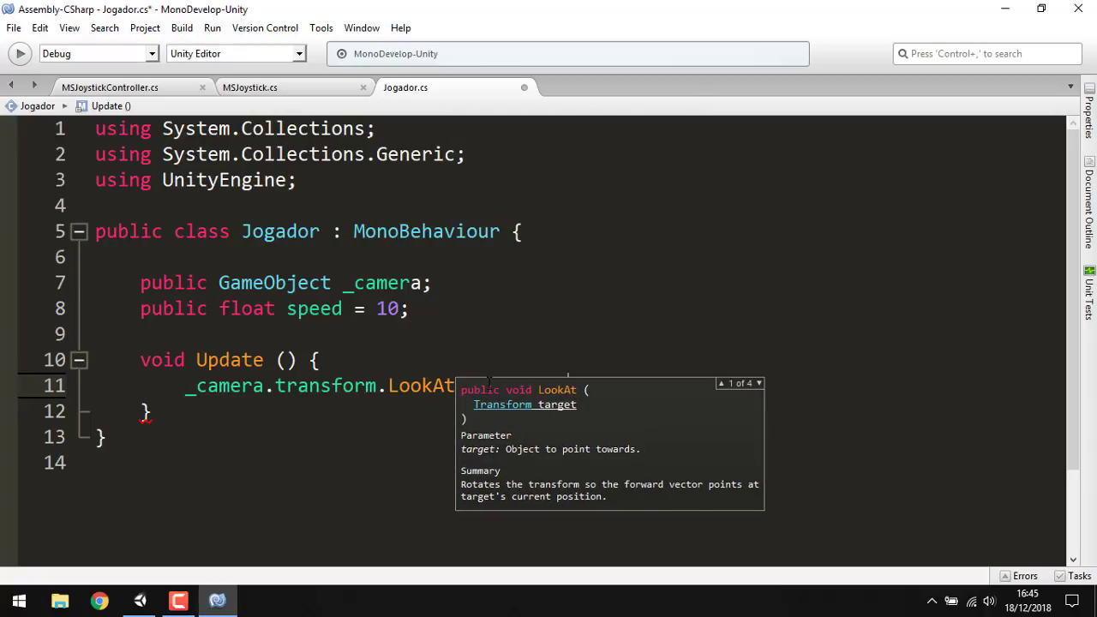
pyautogui.write(');')
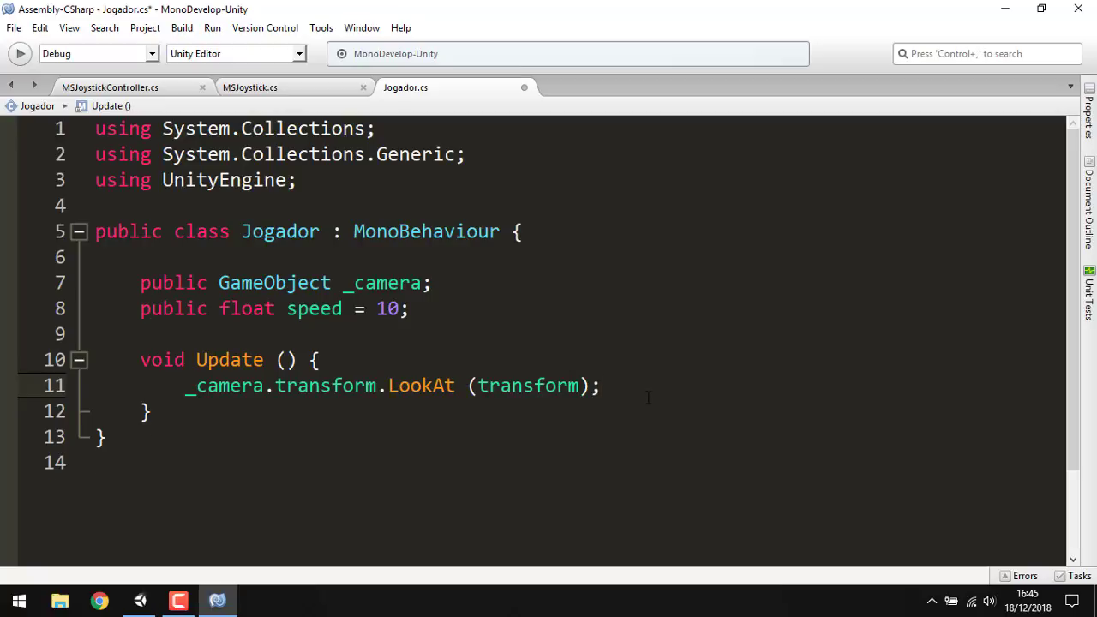
pyautogui.press('Return')
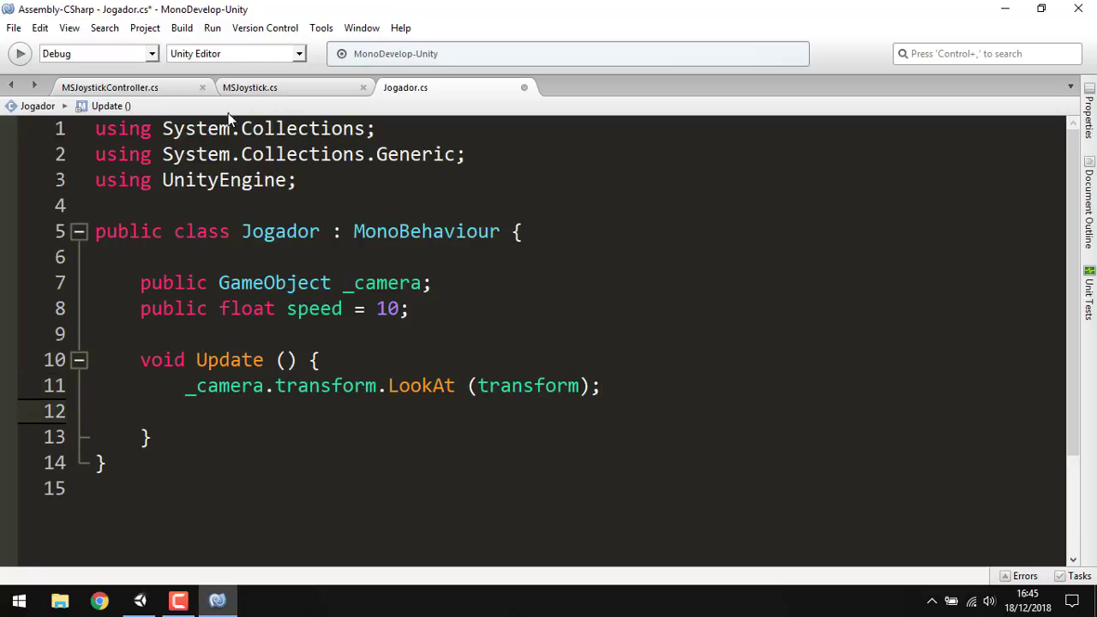
pyautogui.click(244, 92)
pyautogui.scroll(-2, 371, 324)
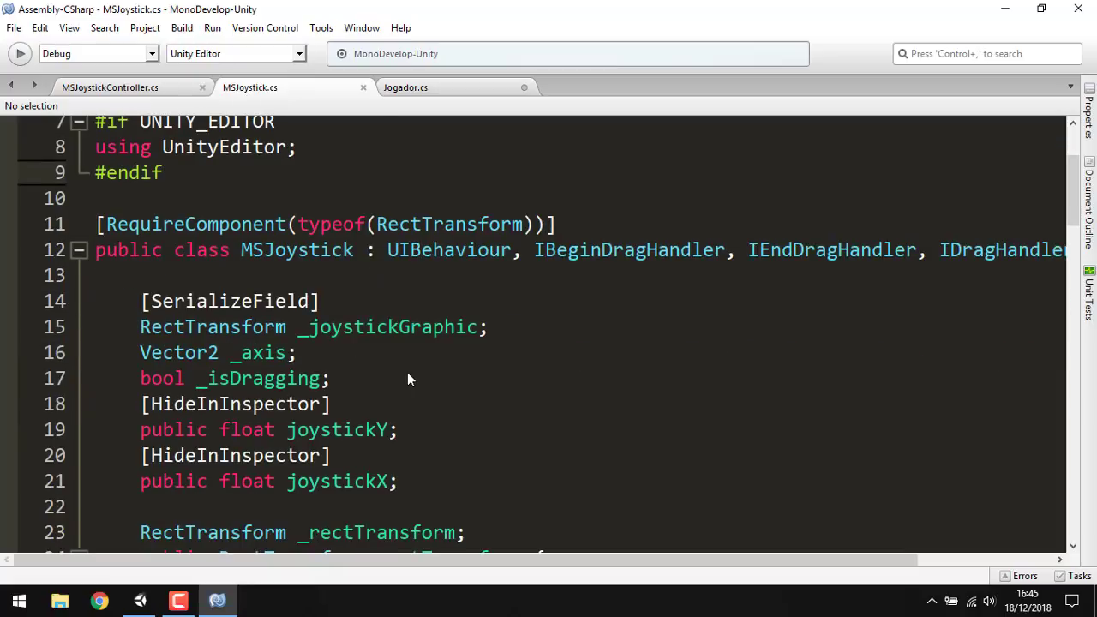
pyautogui.scroll(2, 408, 375)
pyautogui.click(410, 89)
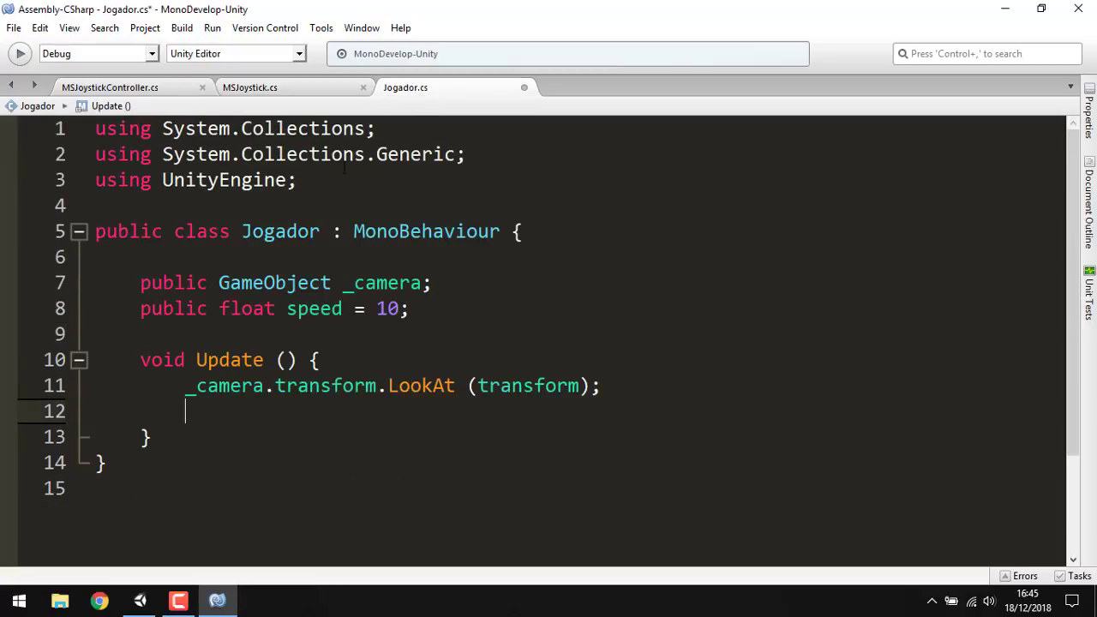
pyautogui.click(147, 91)
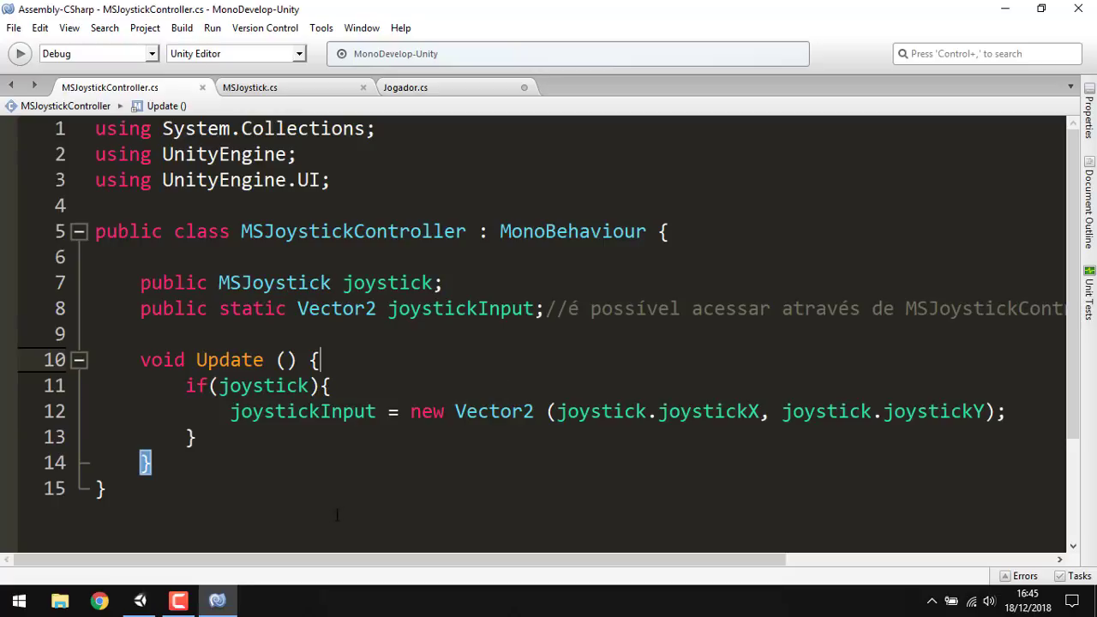
pyautogui.click(333, 230)
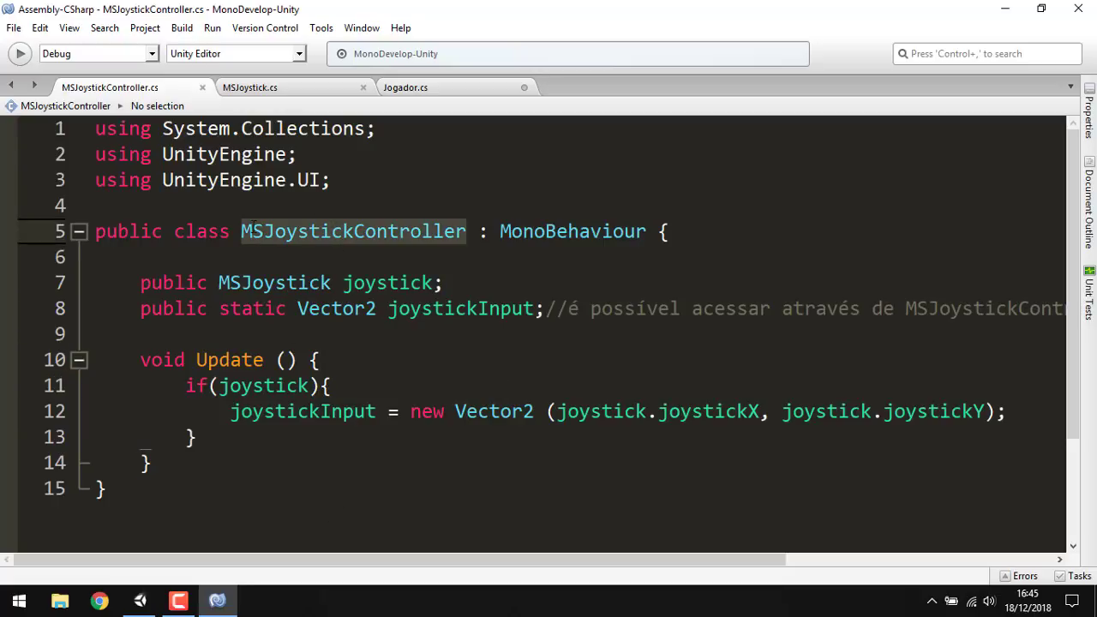
pyautogui.click(482, 313)
pyautogui.click(254, 309)
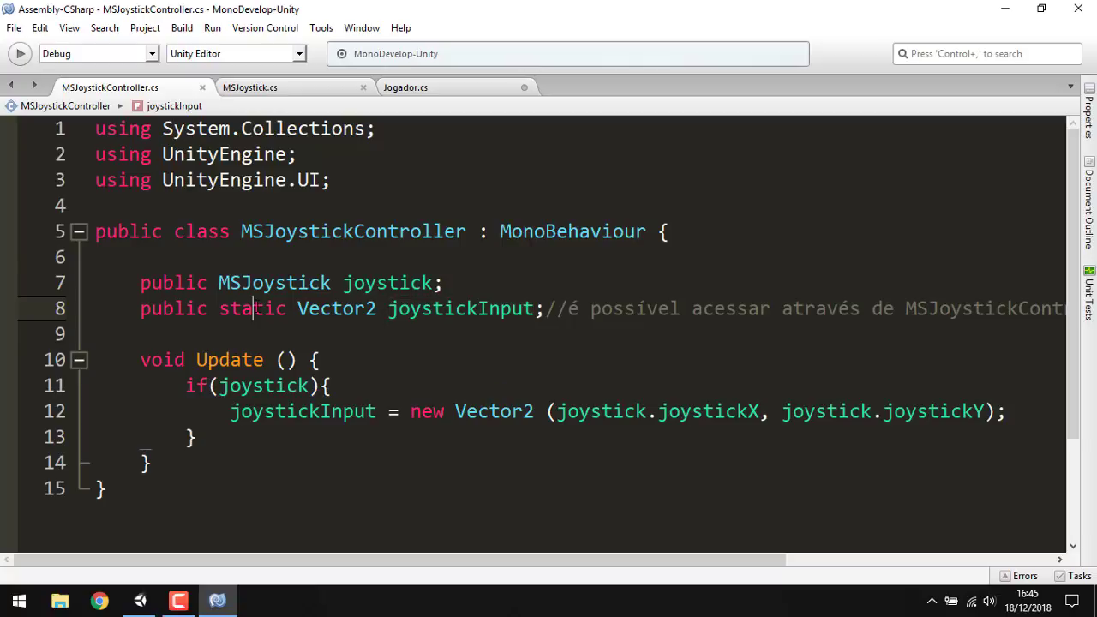
pyautogui.click(468, 89)
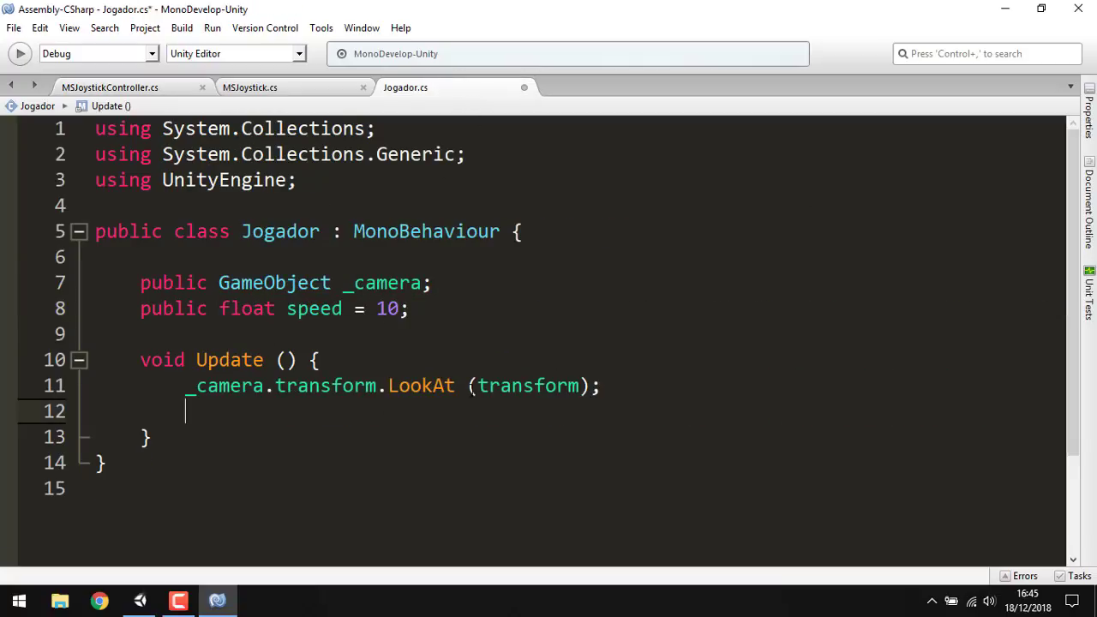
# - Start line 12 as Vector2 input = new Vector2(MSJoystickController.joystickInput.x
pyautogui.write('ve')
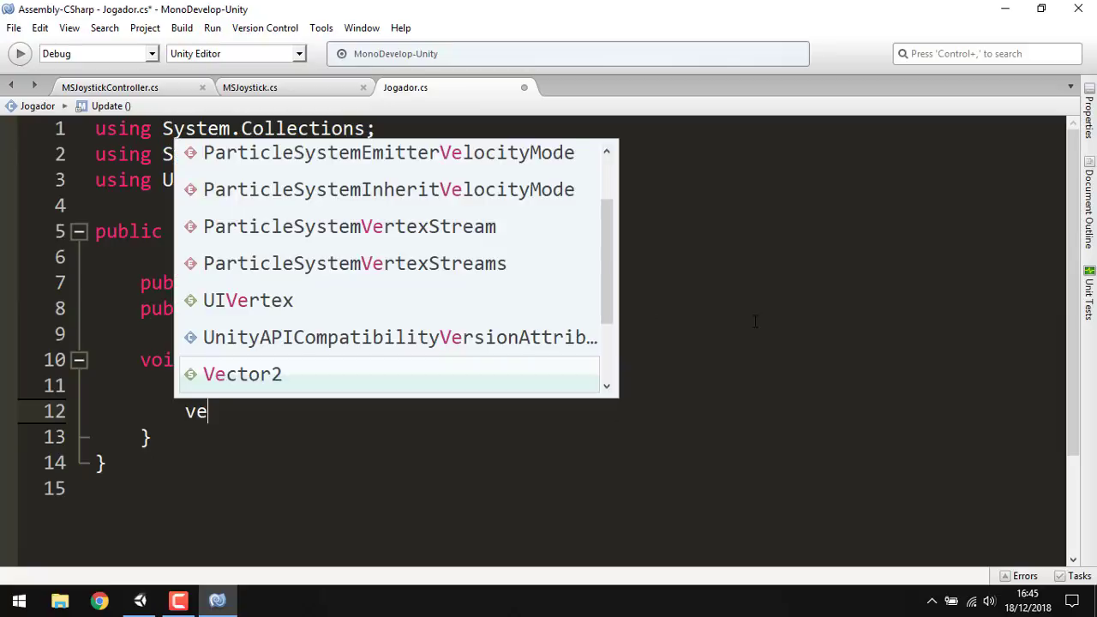
pyautogui.write('ctor3')
pyautogui.press('BackSpace')
pyautogui.write('2')
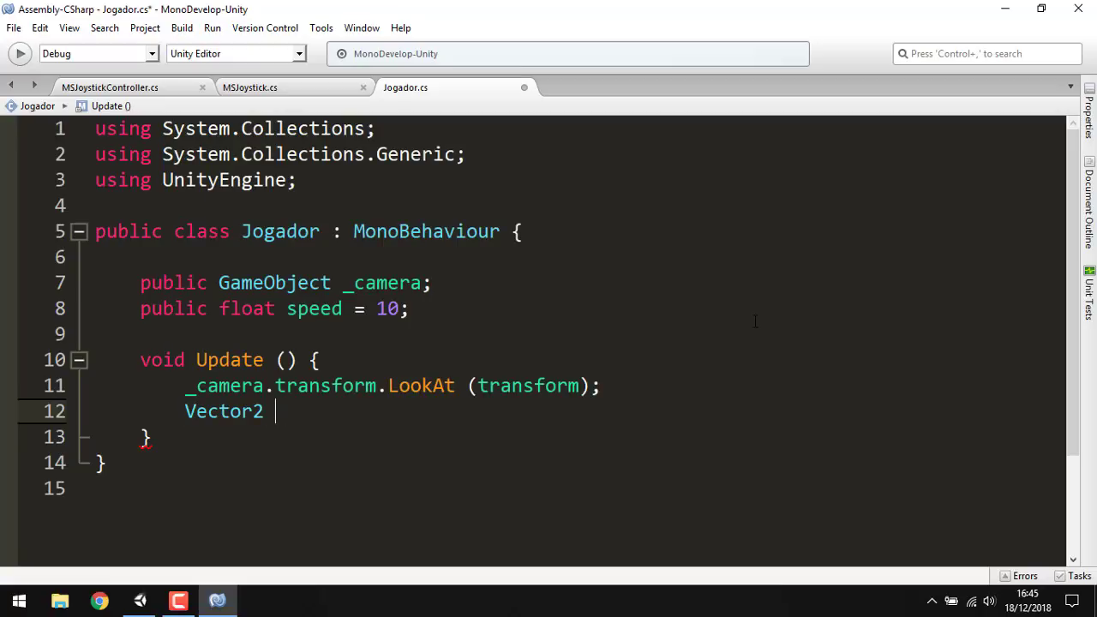
pyautogui.write(' input = new v')
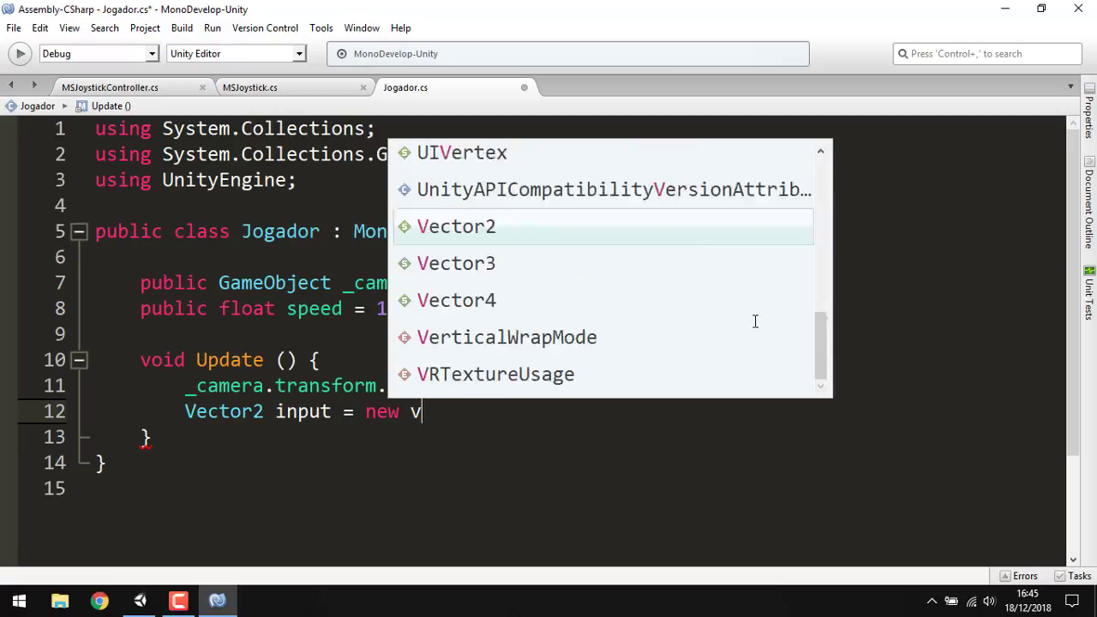
pyautogui.write('ect')
pyautogui.press('Return')
pyautogui.write('(')
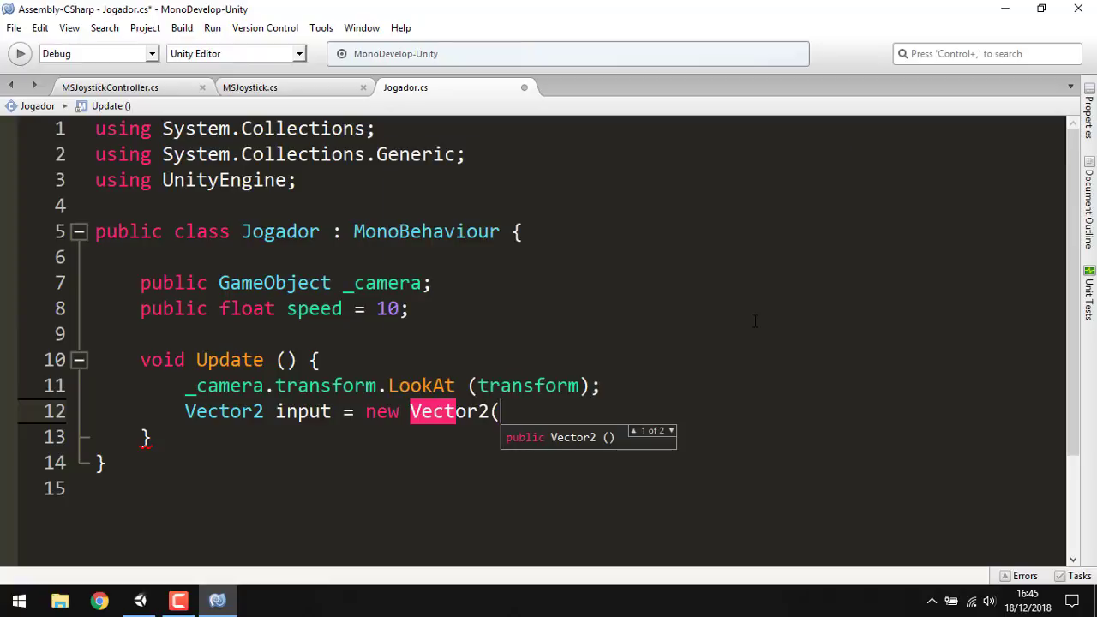
pyautogui.write('ms')
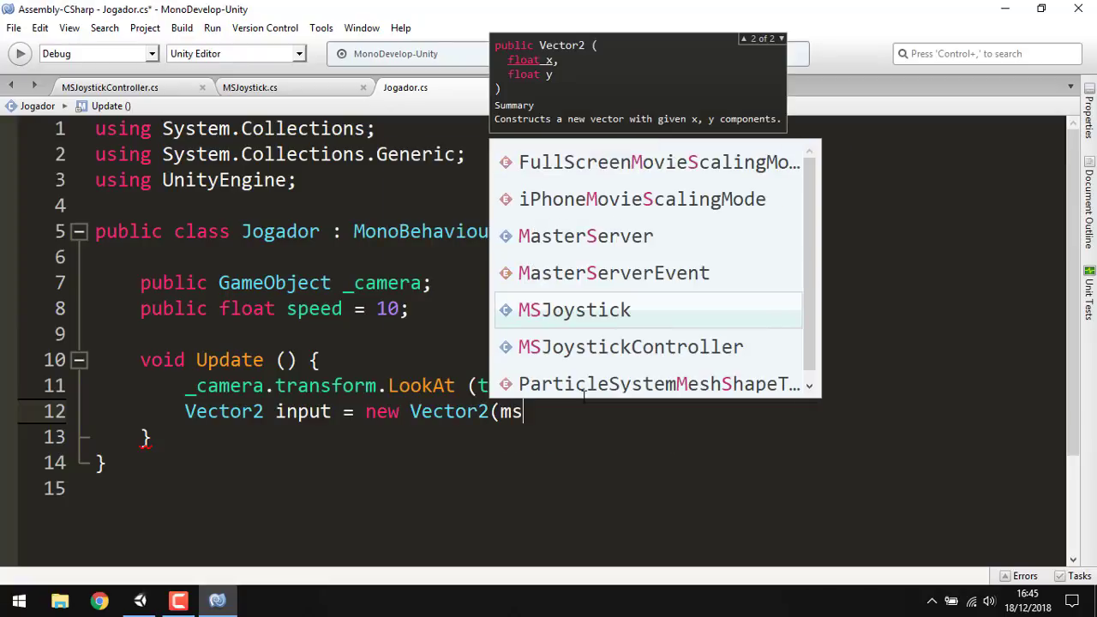
pyautogui.press('Down')
pyautogui.press('Return')
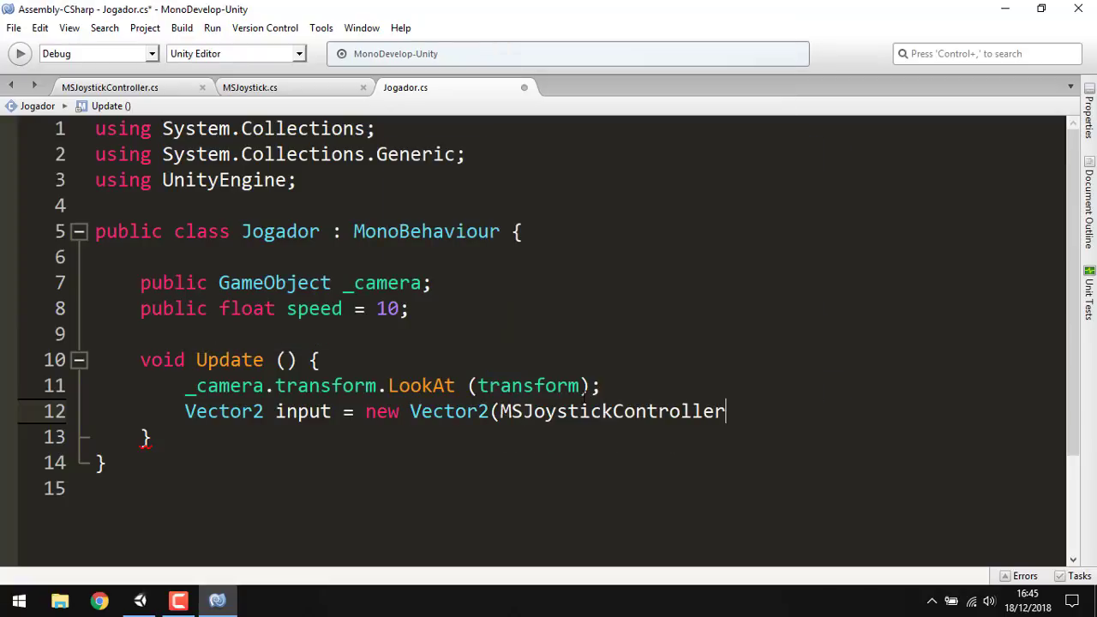
pyautogui.write('.in')
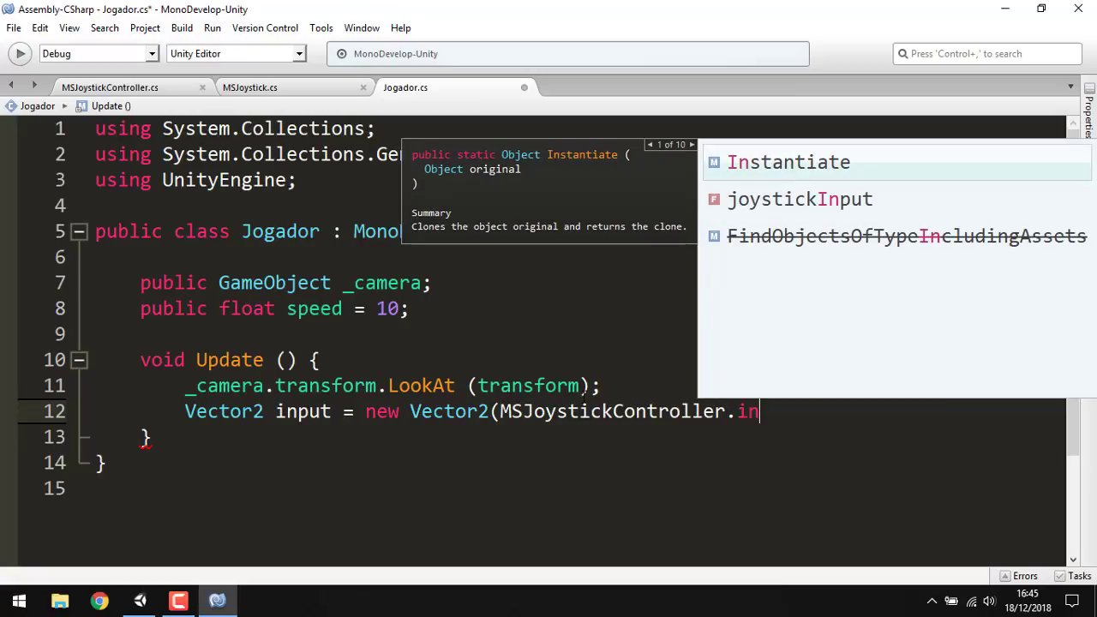
pyautogui.press('Down')
pyautogui.press('Return')
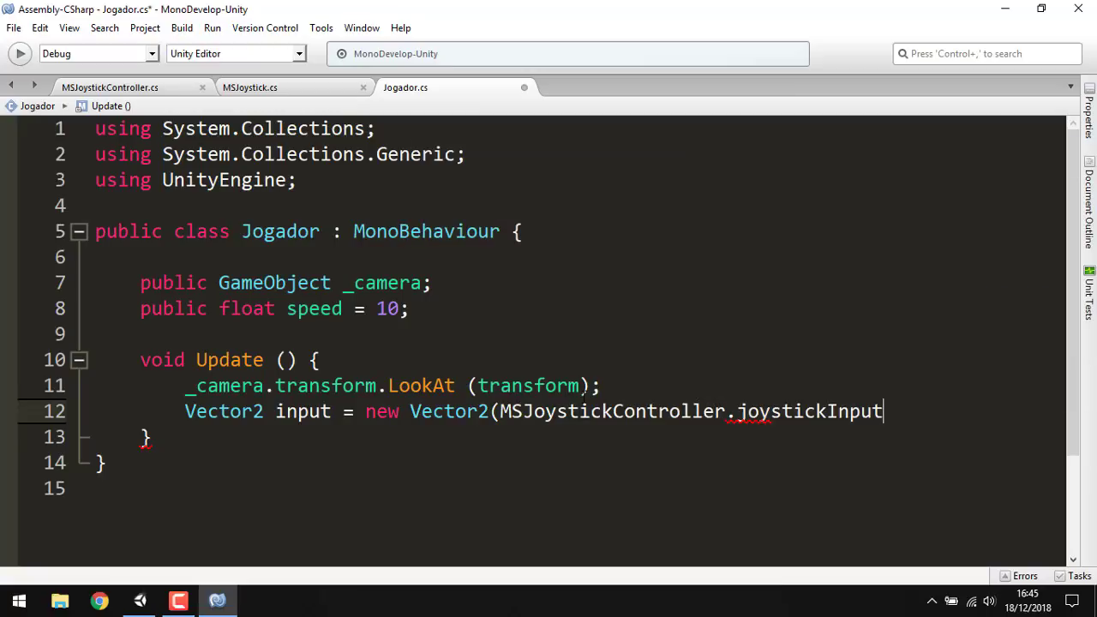
pyautogui.write('.x')
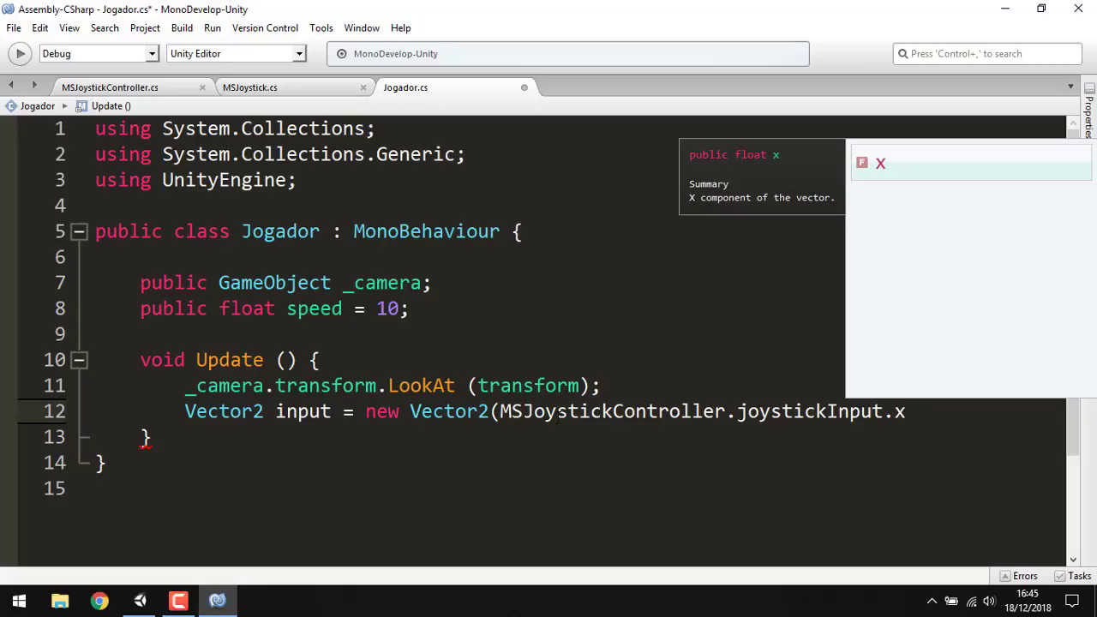
pyautogui.click(443, 492)
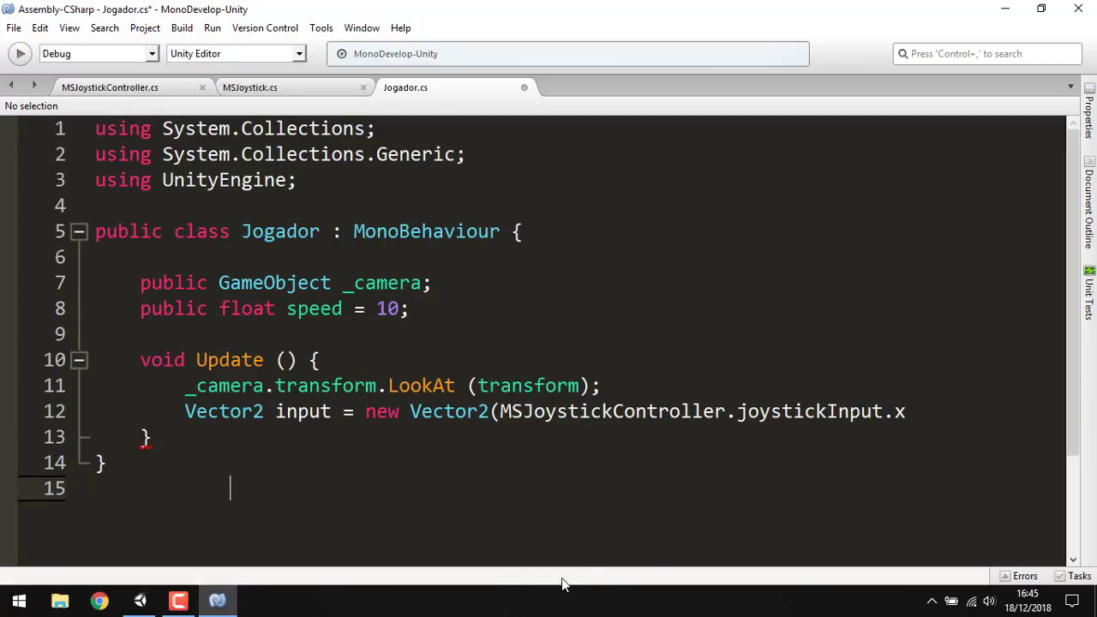
# - Add MSJoystickController.joystickInput.y as the second argument, close with );, and add a blank line
pyautogui.click(936, 413)
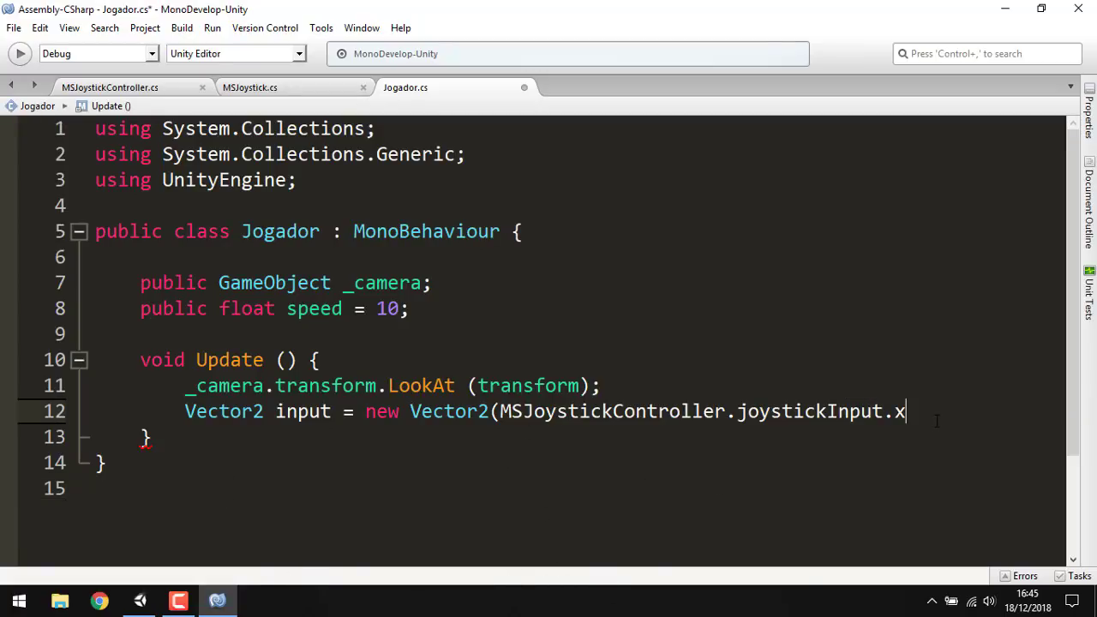
pyautogui.write(',')
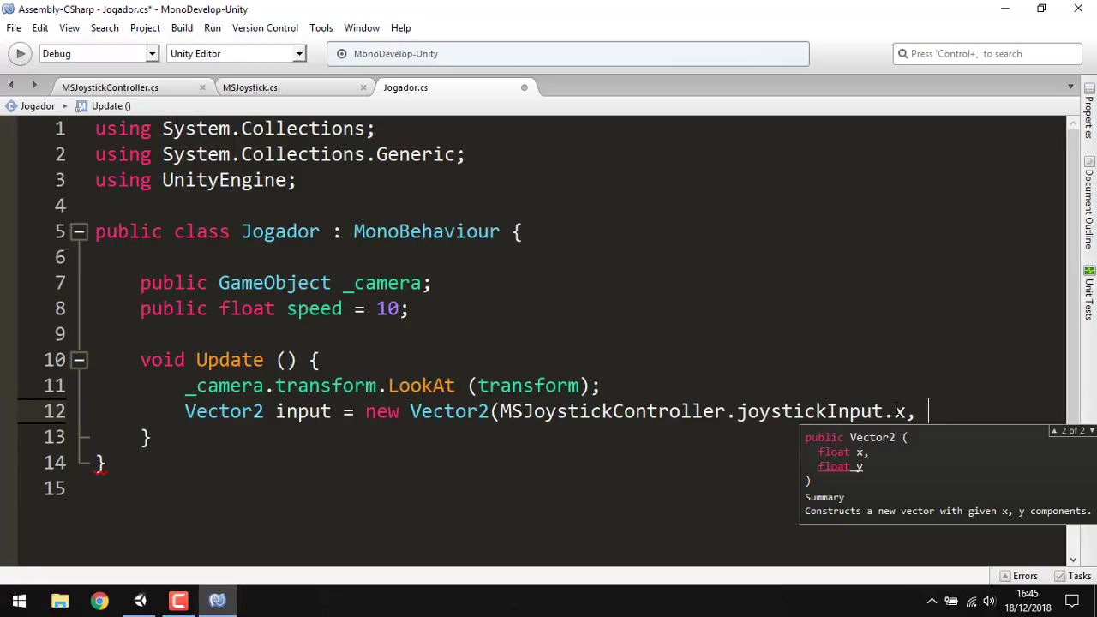
pyautogui.moveTo(907, 412); pyautogui.dragTo(500, 411)
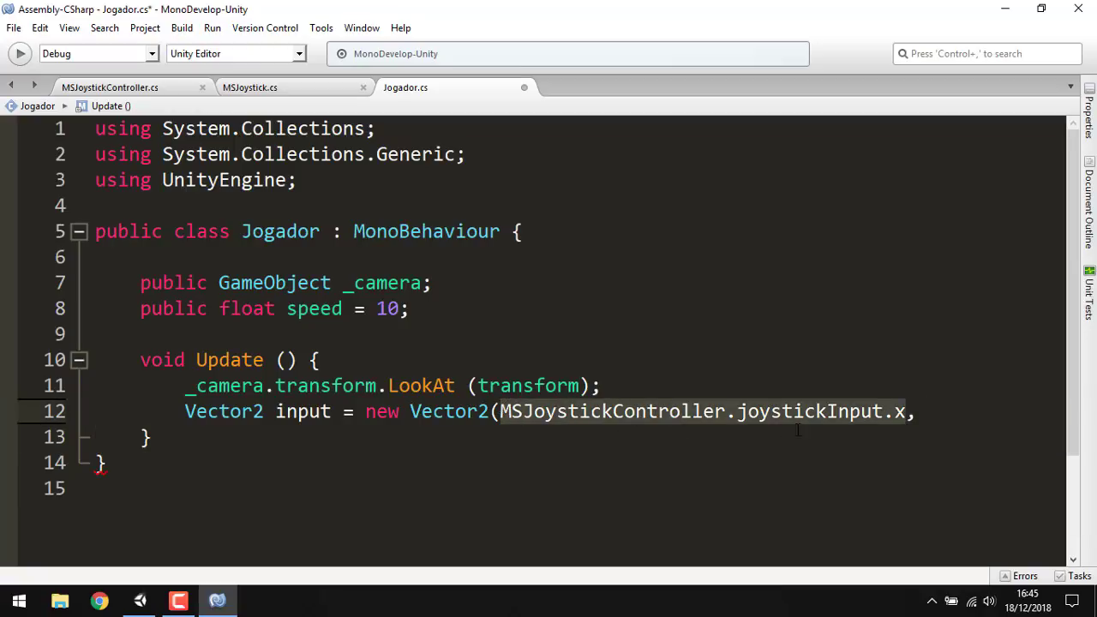
pyautogui.hotkey('ctrl', 'c')
pyautogui.click(933, 414)
pyautogui.hotkey('ctrl', 'v')
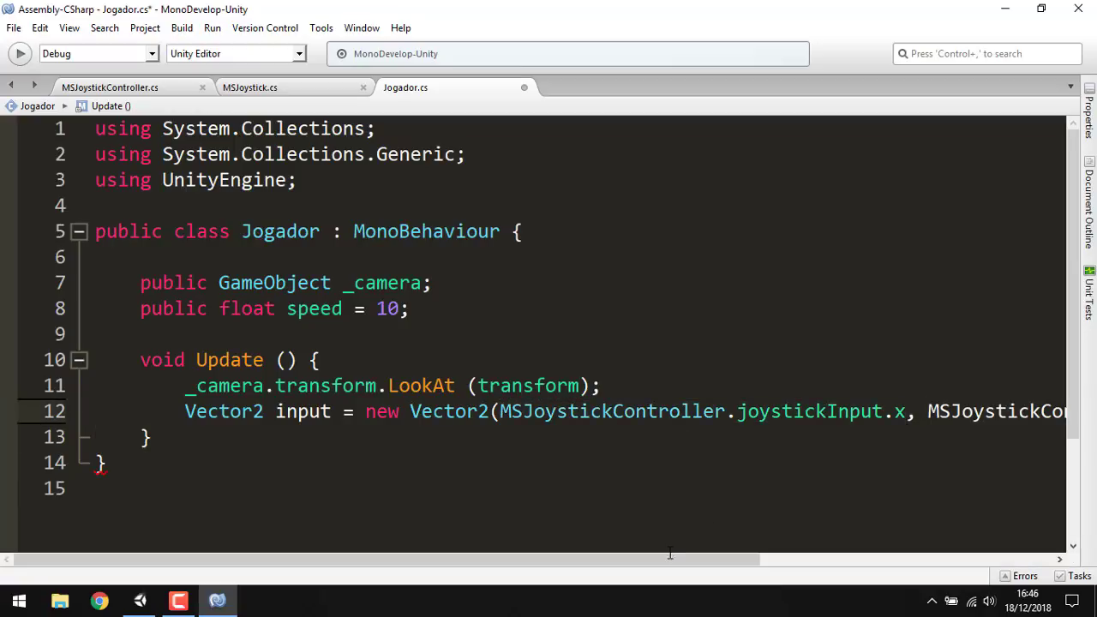
pyautogui.moveTo(670, 554); pyautogui.dragTo(962, 557)
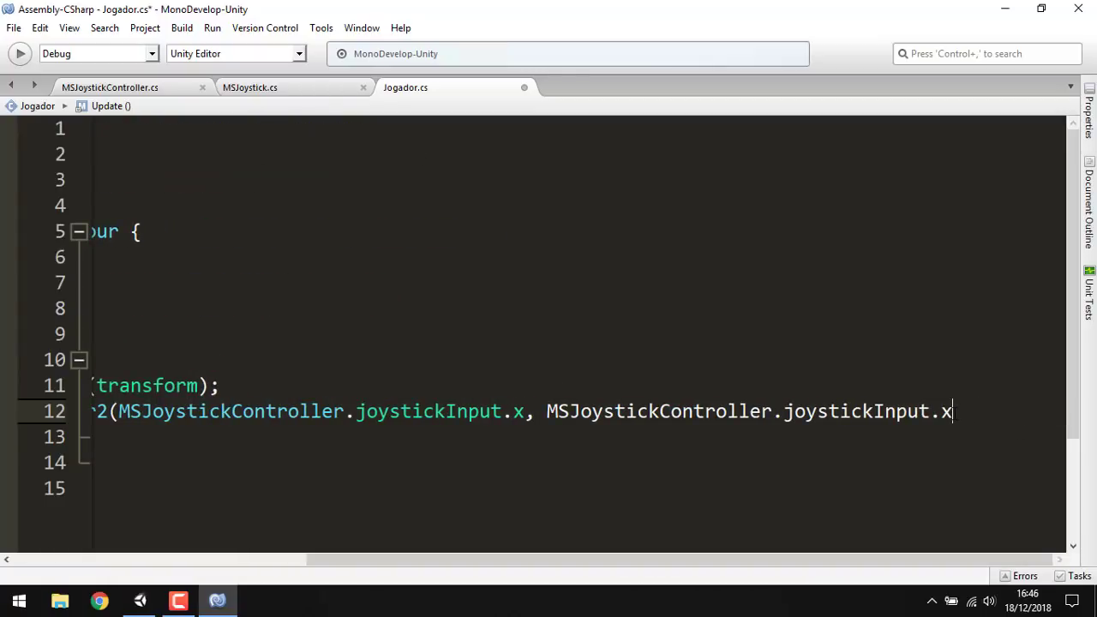
pyautogui.press('BackSpace')
pyautogui.write('y)')
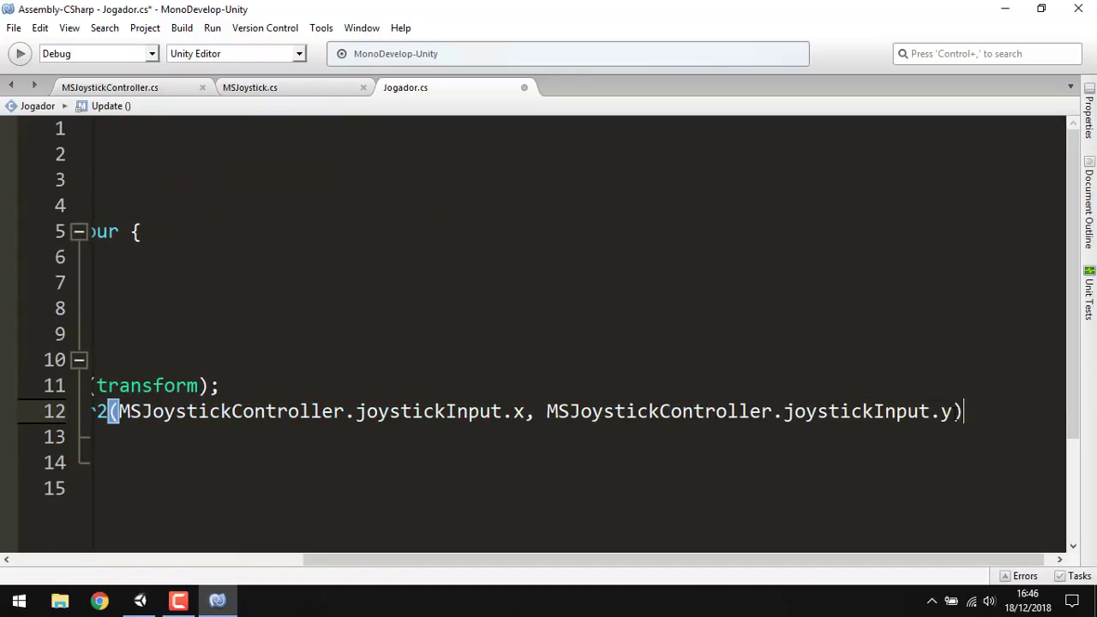
pyautogui.write(';')
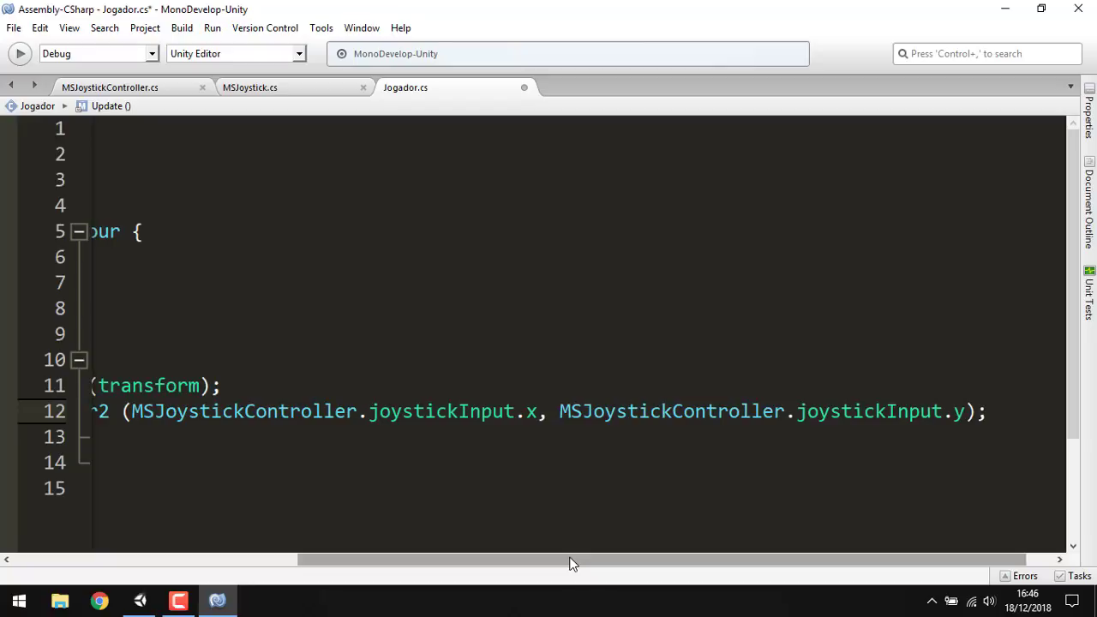
pyautogui.moveTo(571, 559)
pyautogui.mouseDown()
pyautogui.moveTo(312, 546)
pyautogui.moveTo(611, 559)
pyautogui.mouseUp()
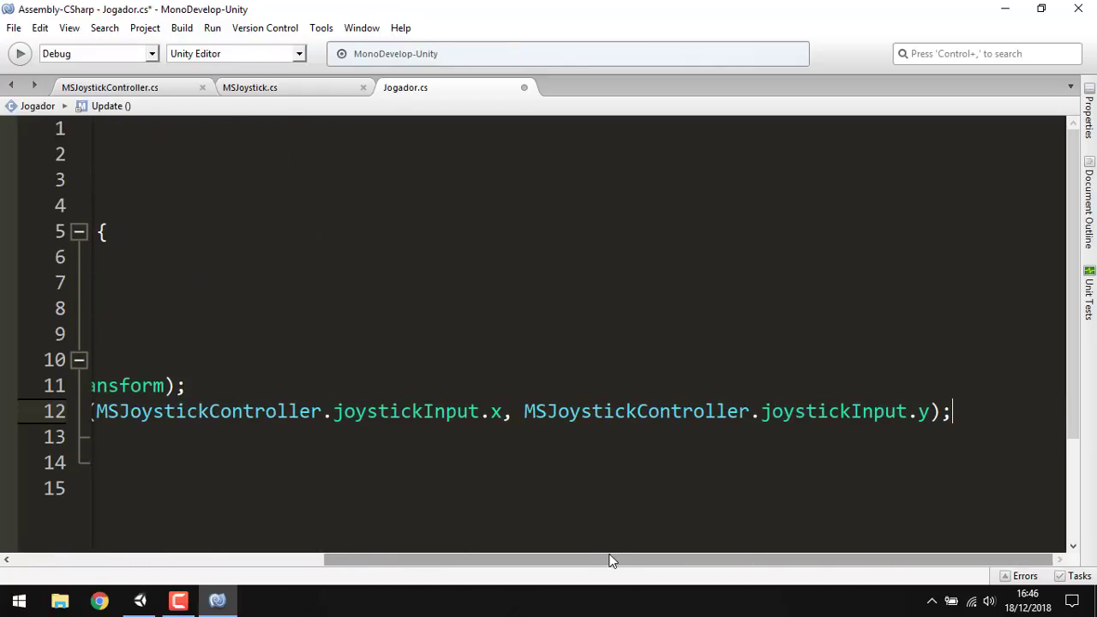
pyautogui.press('Return')
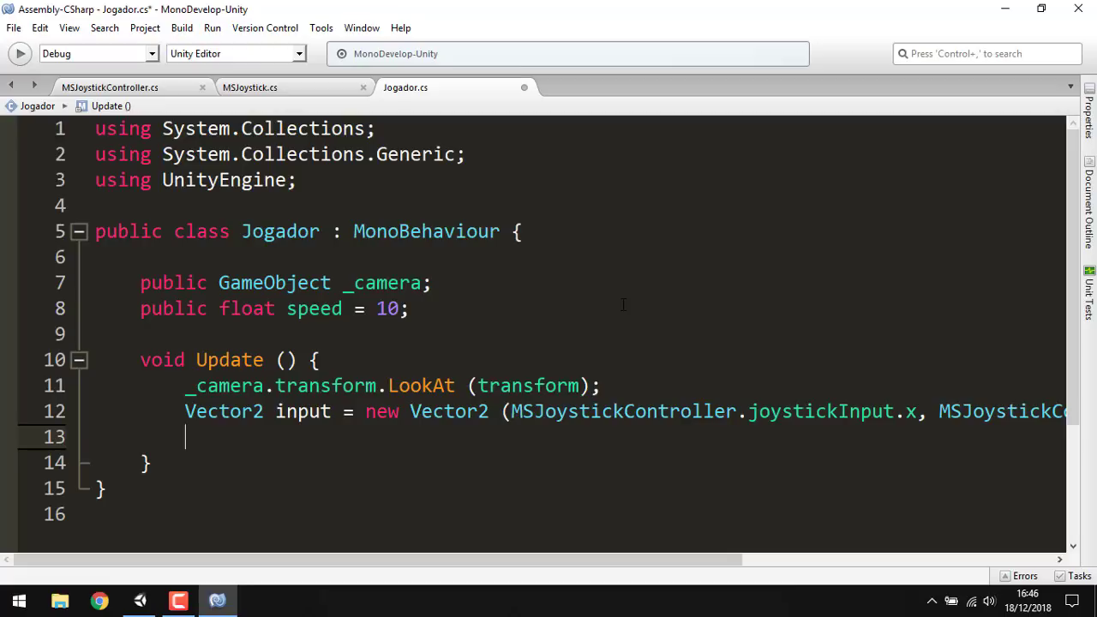
# - Type transform.Translate( on line 13 of Update
pyautogui.write('tra')
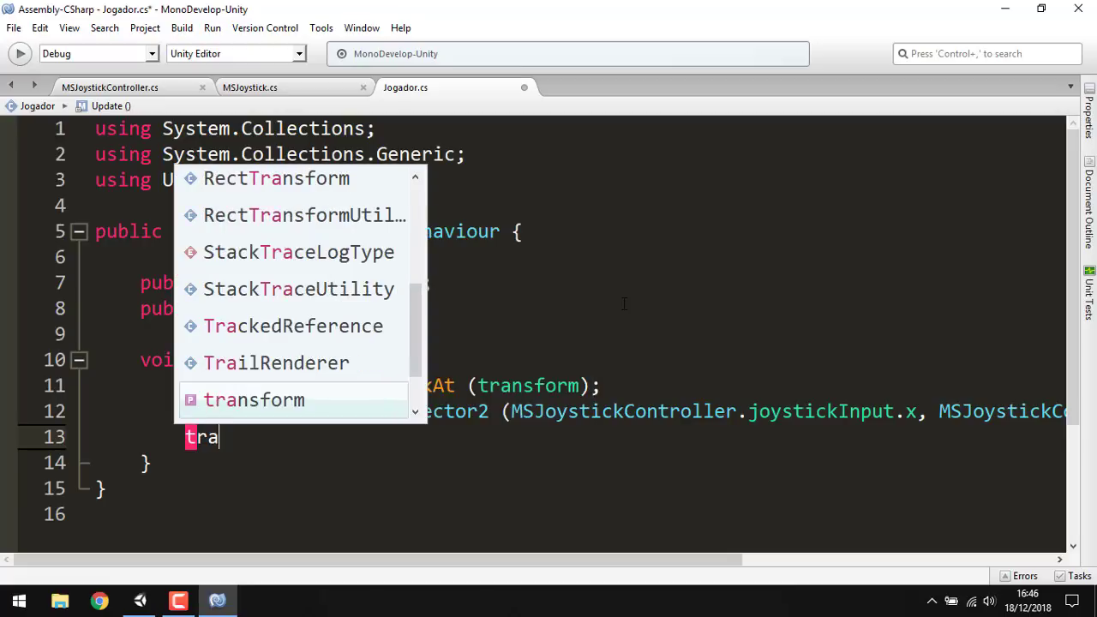
pyautogui.write('nsof')
pyautogui.press('BackSpace')
pyautogui.press('BackSpace')
pyautogui.press('BackSpace')
pyautogui.press('BackSpace')
pyautogui.press('BackSpace')
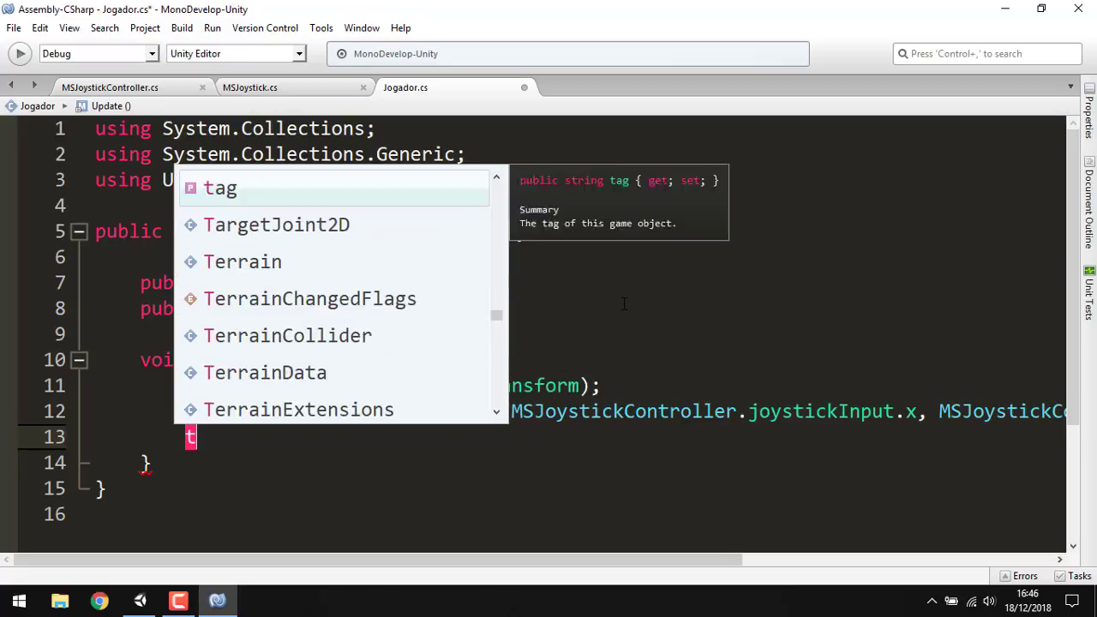
pyautogui.write('ransf')
pyautogui.press('Return')
pyautogui.write('.')
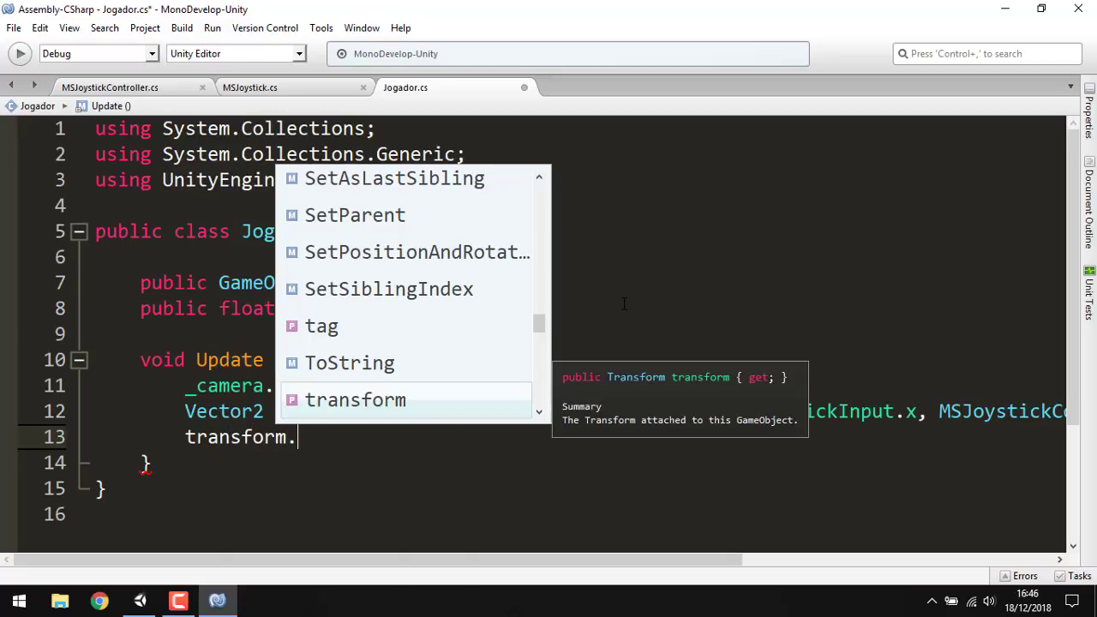
pyautogui.write('Translate')
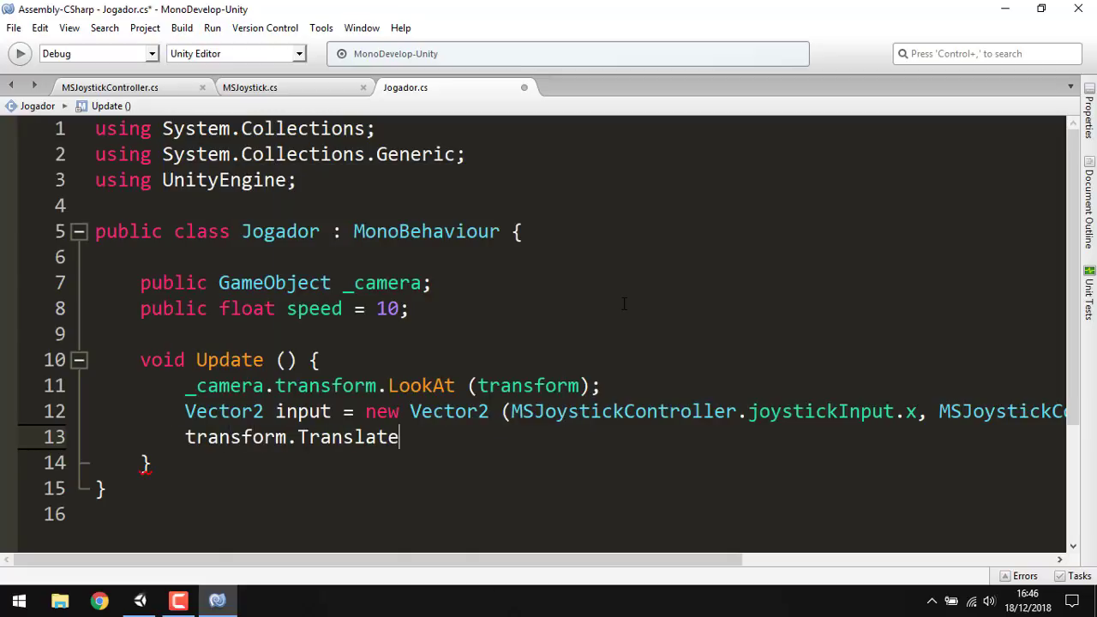
pyautogui.write('(')
# - In Unity, create a new Cube via GameObject > 3D Object > Cube
pyautogui.click(140, 600)
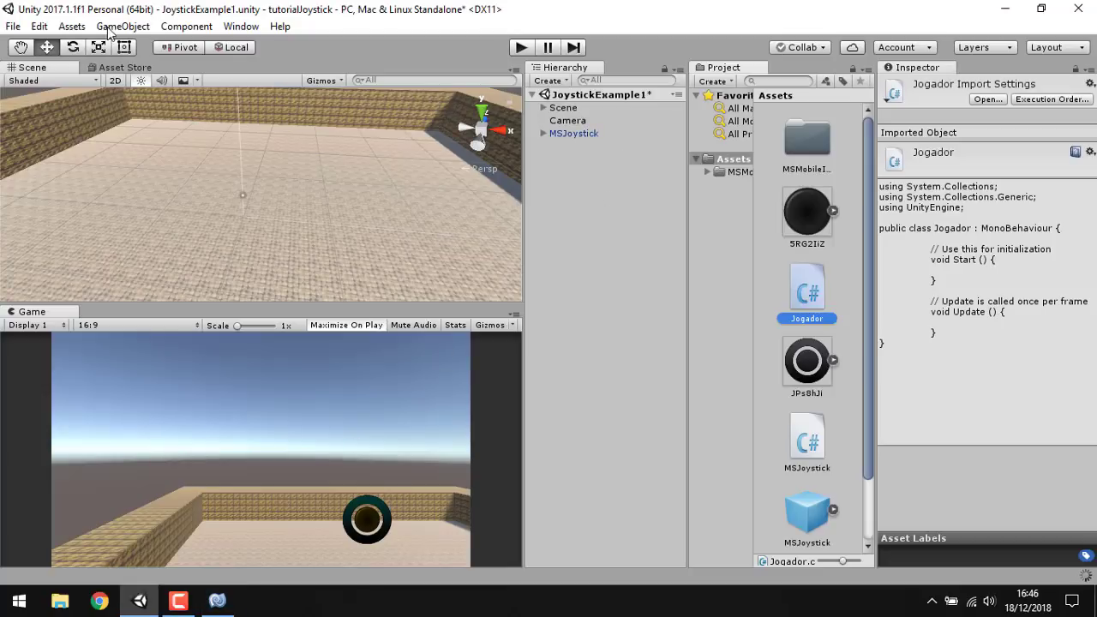
pyautogui.click(134, 29)
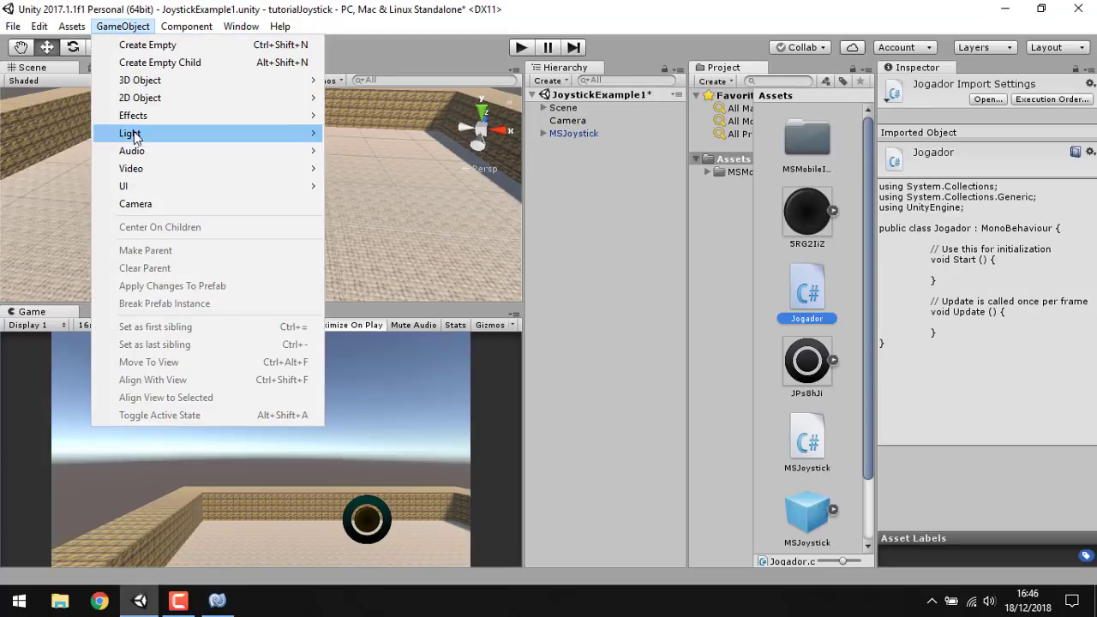
pyautogui.moveTo(150, 79)
pyautogui.click(390, 79)
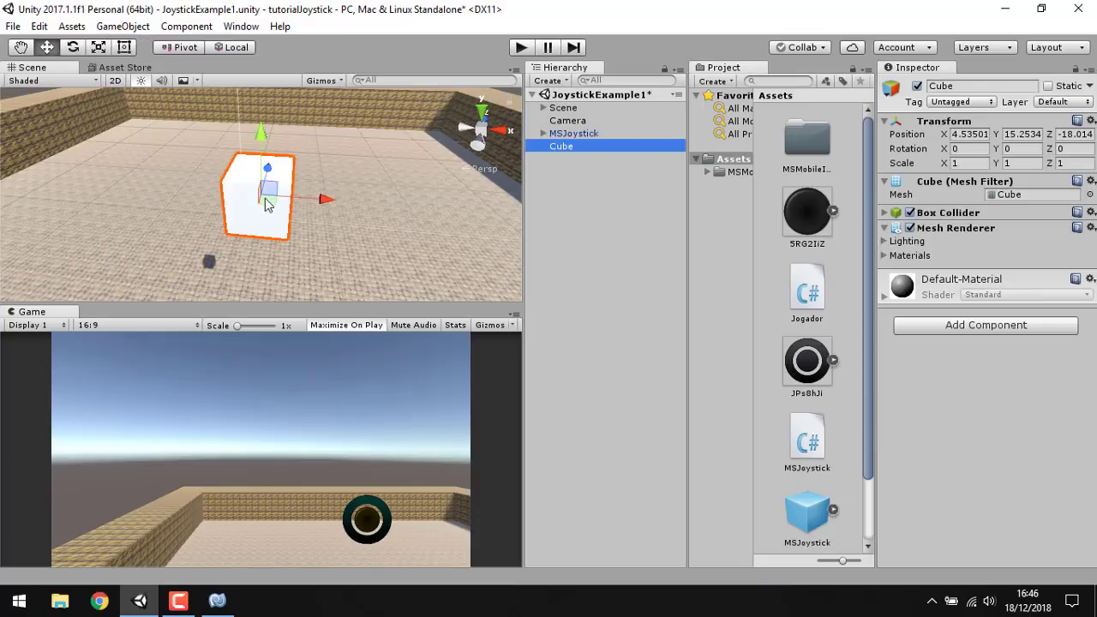
# - Drag the cube down onto the arena floor, then return to the Jogador script
pyautogui.moveTo(267, 202)
pyautogui.mouseDown()
pyautogui.moveTo(285, 230)
pyautogui.moveTo(274, 224)
pyautogui.moveTo(471, 225)
pyautogui.moveTo(446, 206)
pyautogui.mouseUp()
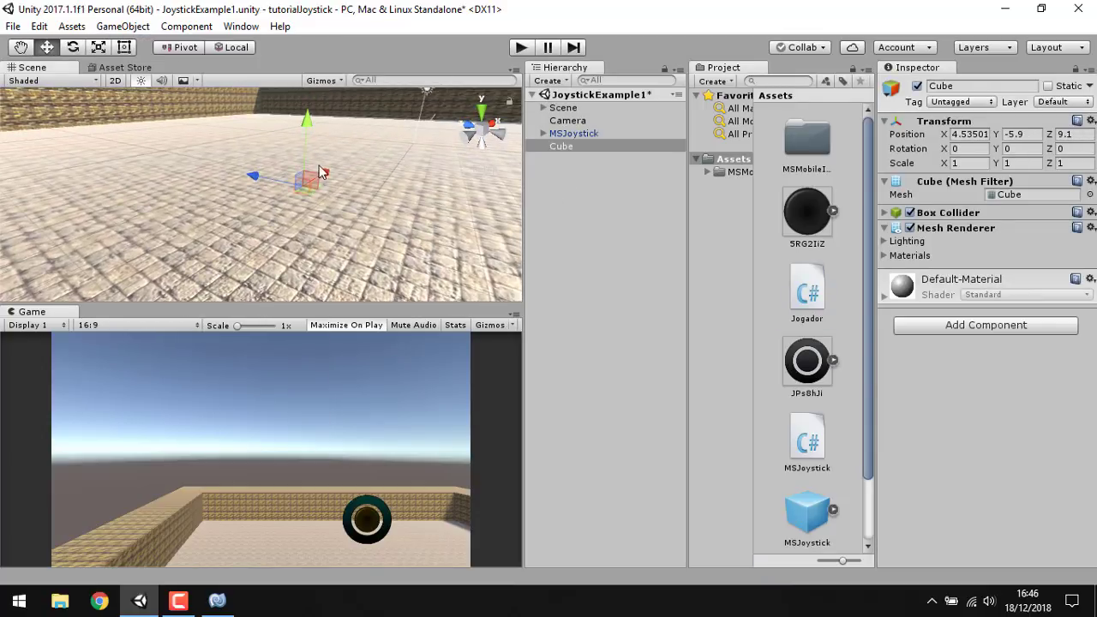
pyautogui.moveTo(319, 175)
pyautogui.mouseDown()
pyautogui.moveTo(417, 123)
pyautogui.moveTo(411, 130)
pyautogui.mouseUp()
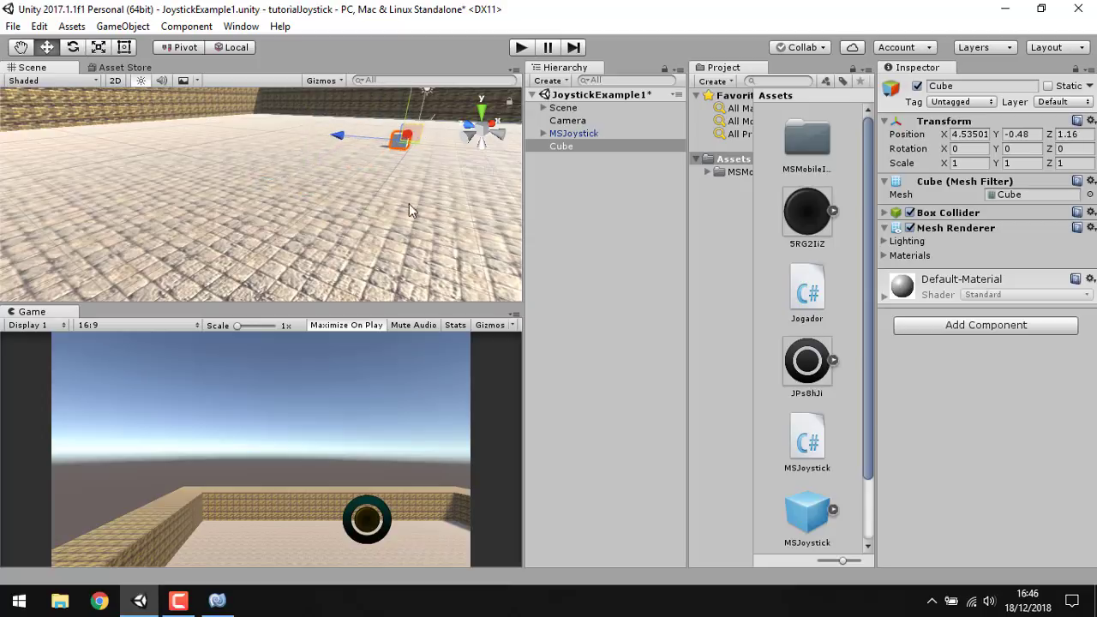
pyautogui.moveTo(409, 203)
pyautogui.keyDown('alt'); pyautogui.mouseDown()
pyautogui.moveTo(549, 127)
pyautogui.moveTo(283, 172)
pyautogui.moveTo(339, 150)
pyautogui.moveTo(356, 176)
pyautogui.mouseUp(); pyautogui.keyUp('alt')
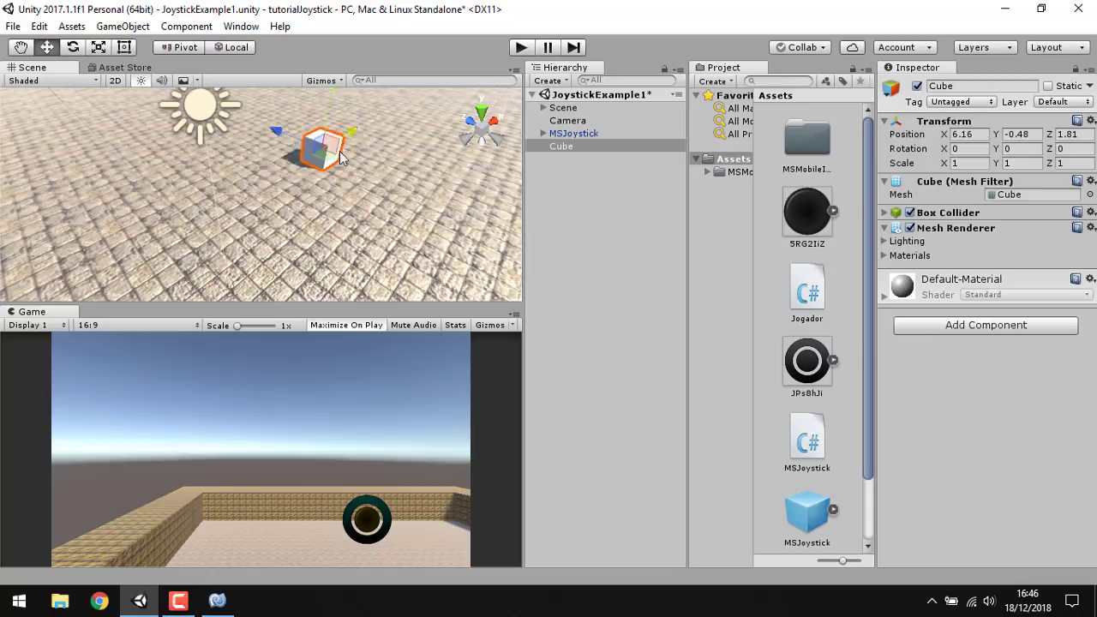
pyautogui.click(217, 601)
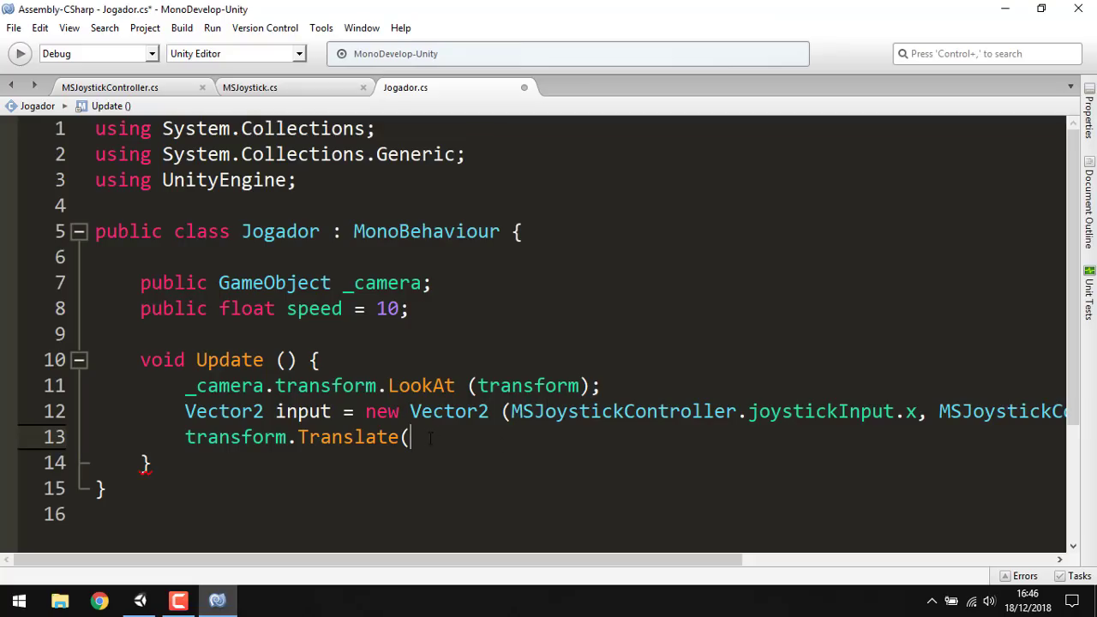
# - Write input.x*Time.deltaTime*speed,0, as the first Translate arguments
pyautogui.click(313, 411)
pyautogui.click(457, 439)
pyautogui.write('input')
pyautogui.write('.x')
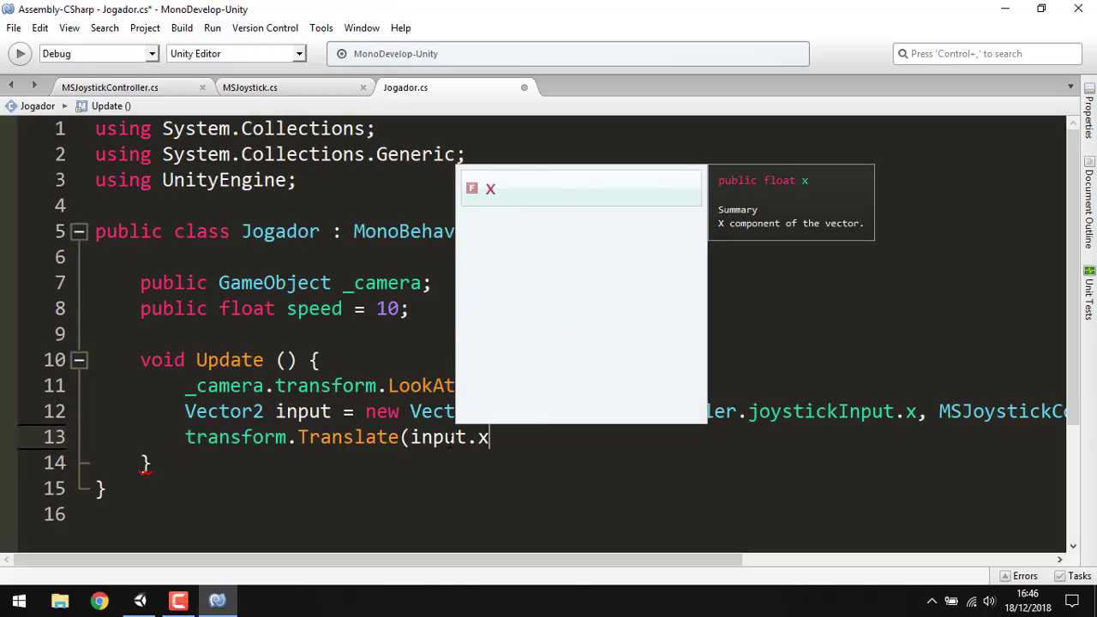
pyautogui.write('*tim')
pyautogui.press('Return')
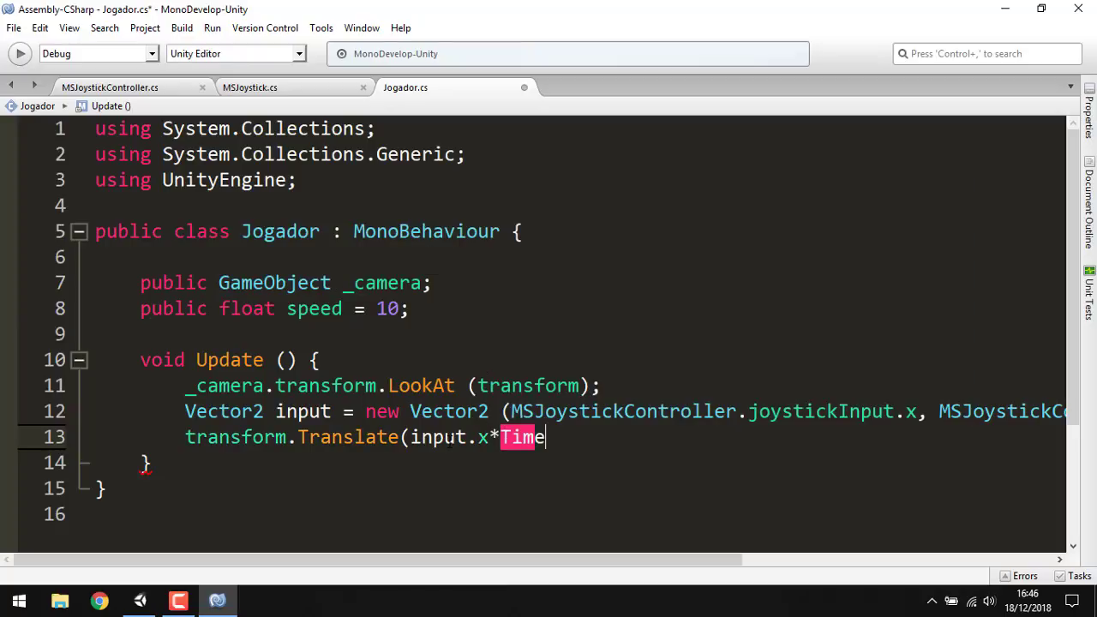
pyautogui.write('.d')
pyautogui.press('Return')
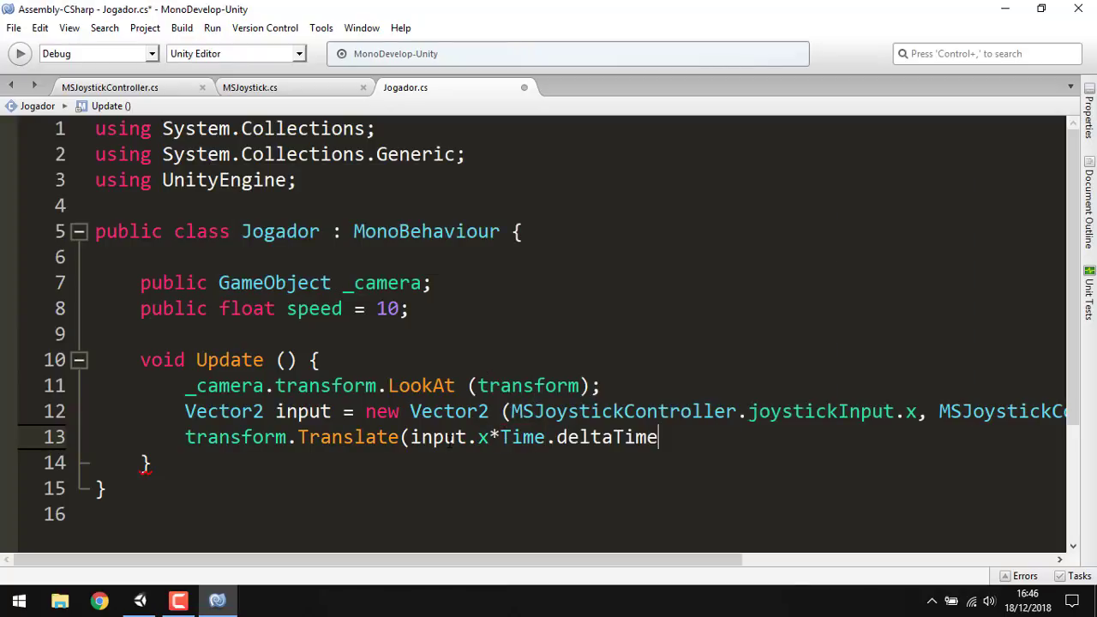
pyautogui.write('*')
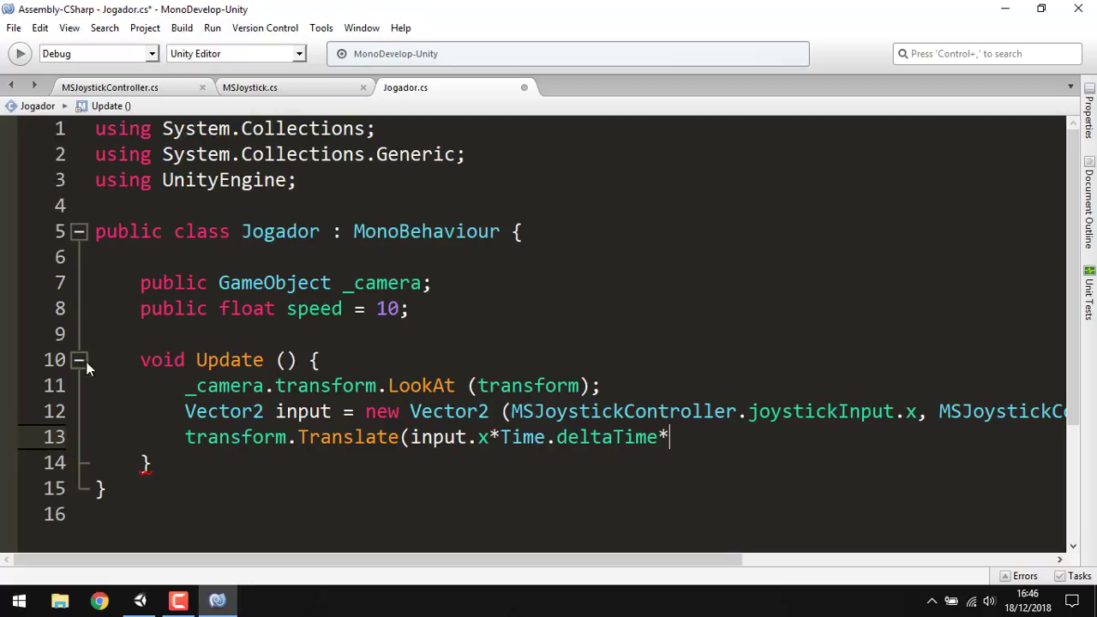
pyautogui.click(317, 310)
pyautogui.click(882, 429)
pyautogui.write('speed')
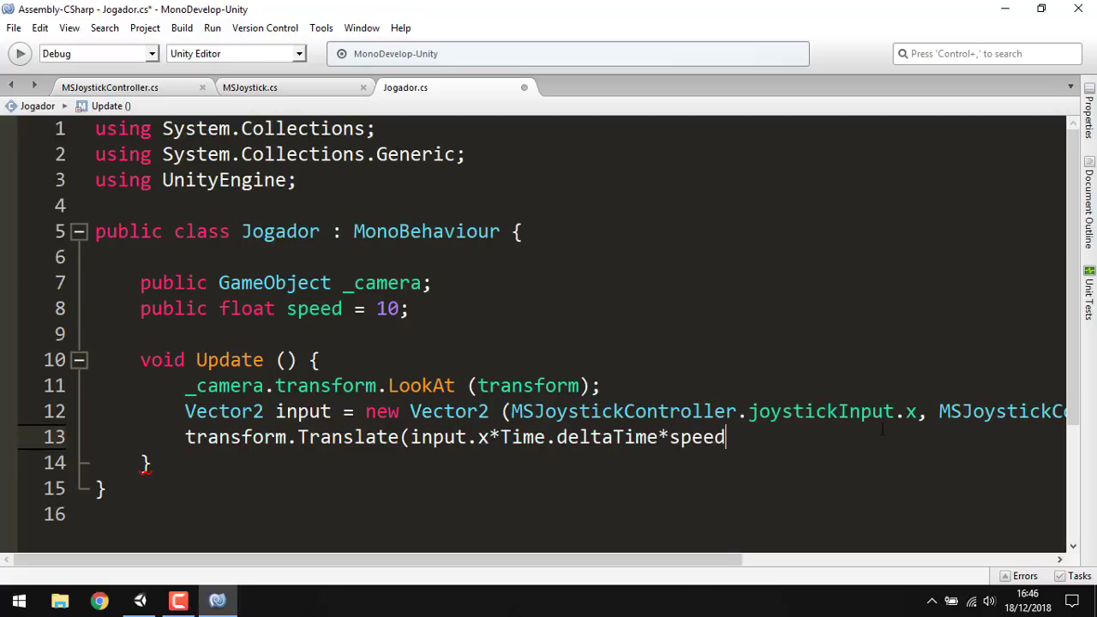
pyautogui.write(',')
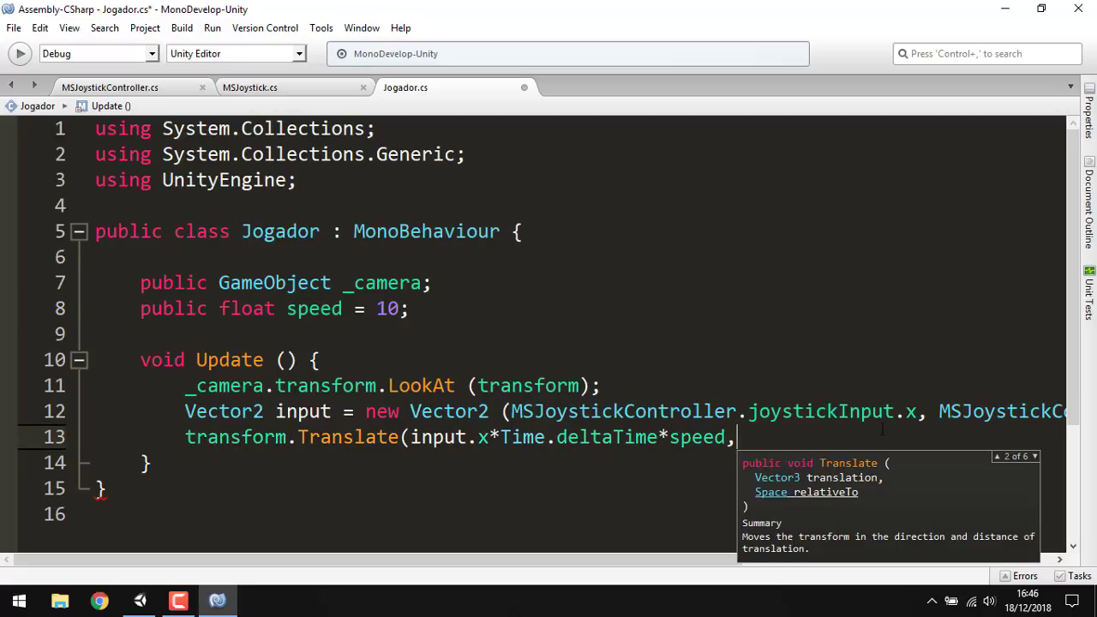
pyautogui.write('0,')
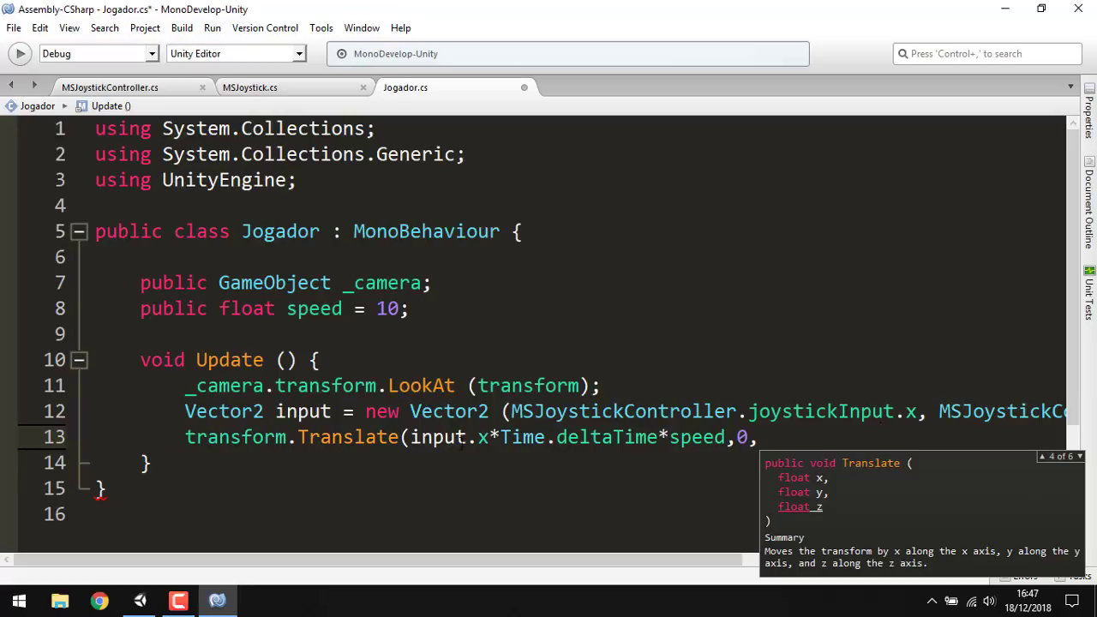
# - Reuse the x term as the third argument with input.y and close the call with );
pyautogui.moveTo(411, 437); pyautogui.dragTo(727, 437)
pyautogui.hotkey('ctrl', 'c')
pyautogui.click(801, 439)
pyautogui.hotkey('ctrl', 'v')
pyautogui.moveTo(508, 562); pyautogui.dragTo(806, 561)
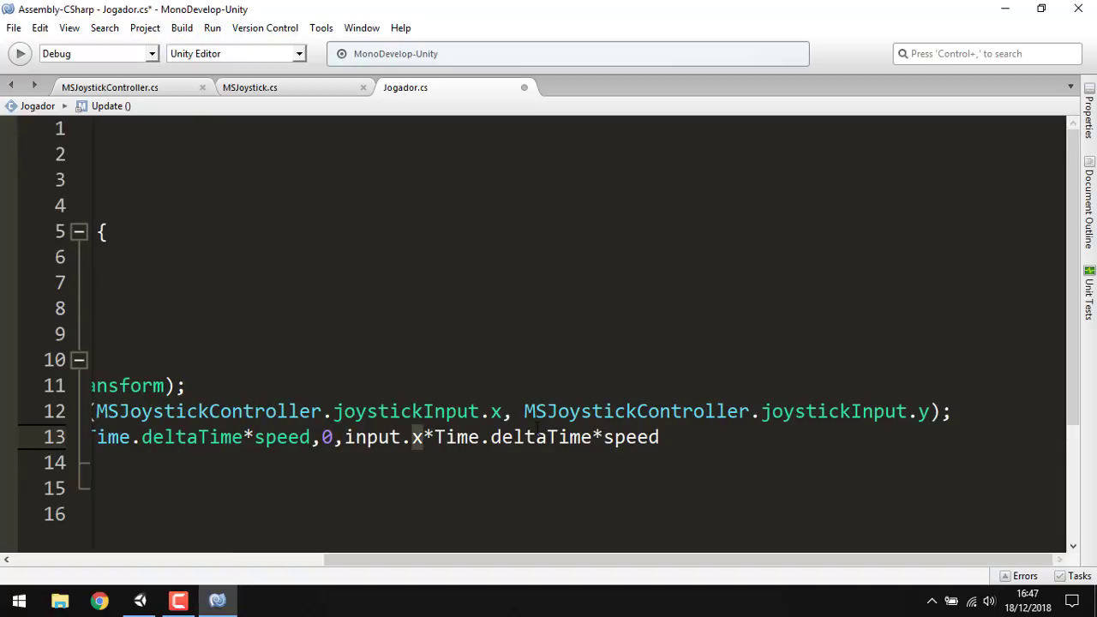
pyautogui.write('y')
pyautogui.moveTo(495, 562); pyautogui.dragTo(296, 566)
pyautogui.click(129, 413)
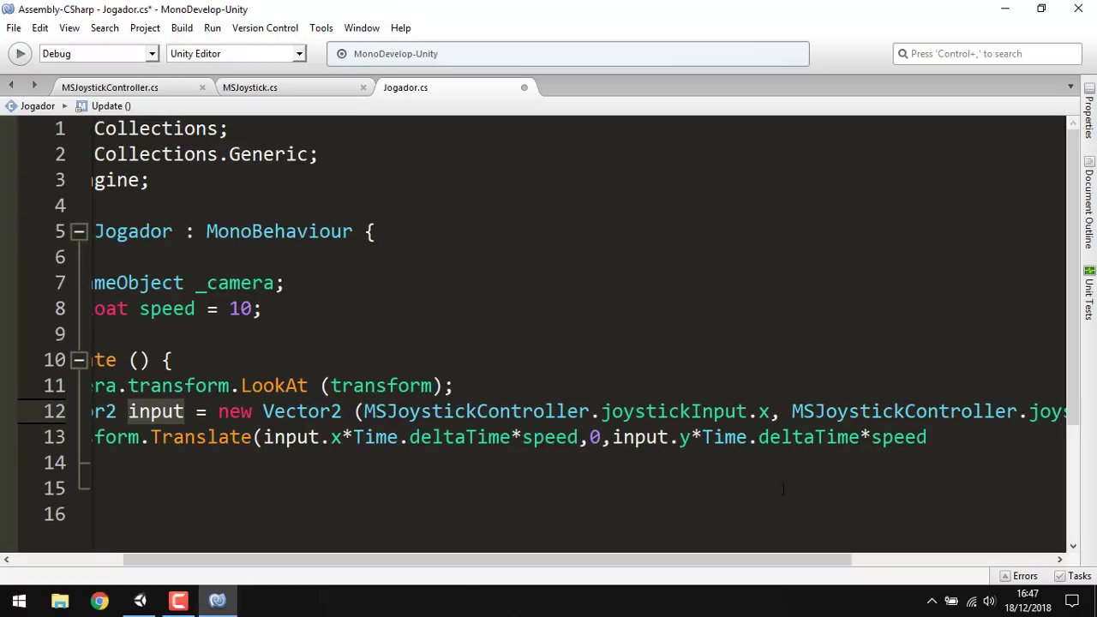
pyautogui.click(659, 437)
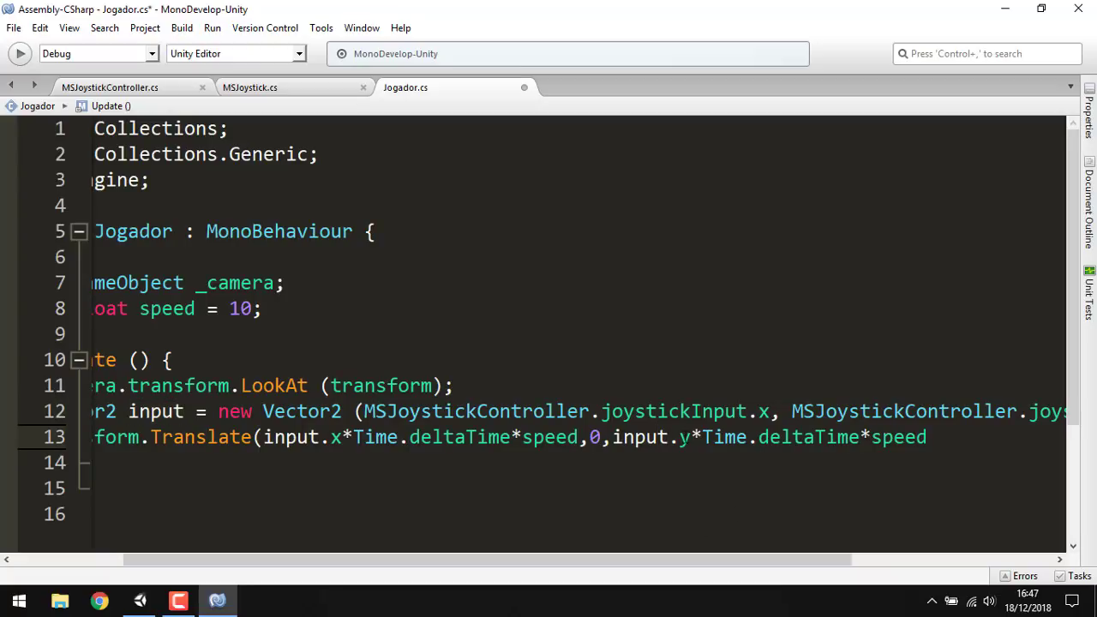
pyautogui.click(934, 437)
pyautogui.write(')')
pyautogui.write(';')
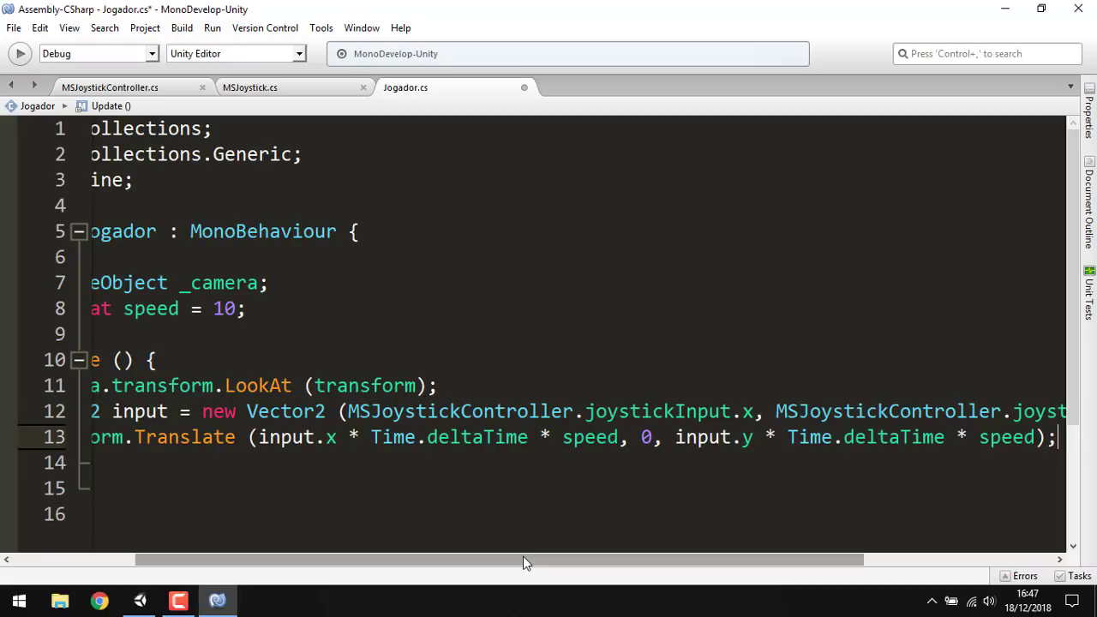
pyautogui.moveTo(523, 557); pyautogui.dragTo(401, 559)
# - Review the Vector2 input declaration and the Translate call on lines 12–13
pyautogui.click(318, 411)
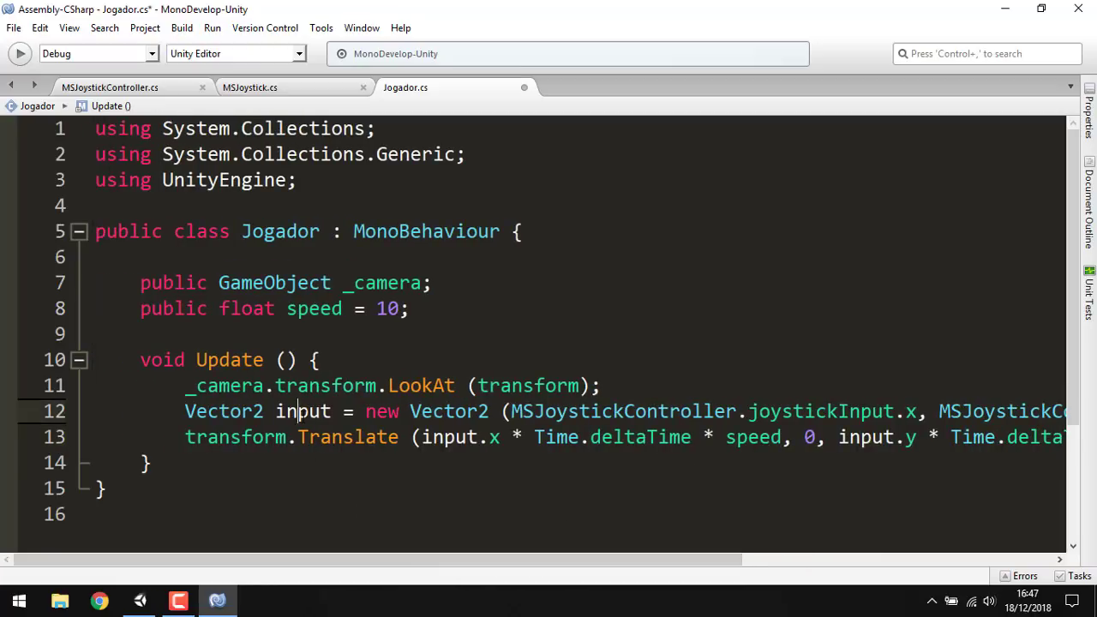
pyautogui.moveTo(383, 557); pyautogui.dragTo(604, 558)
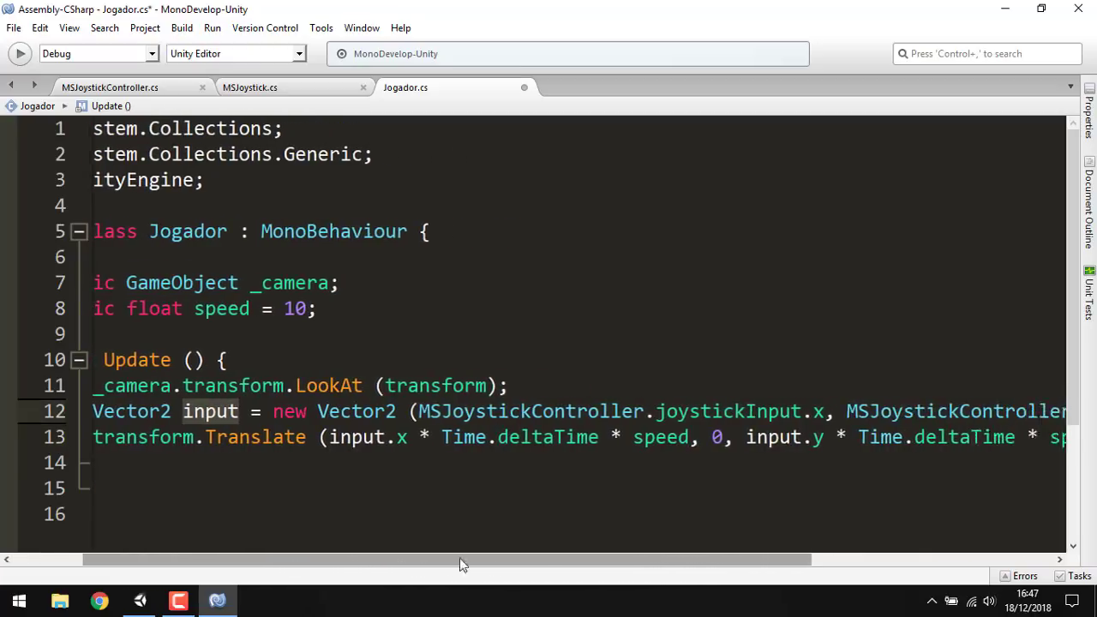
pyautogui.doubleClick(524, 401)
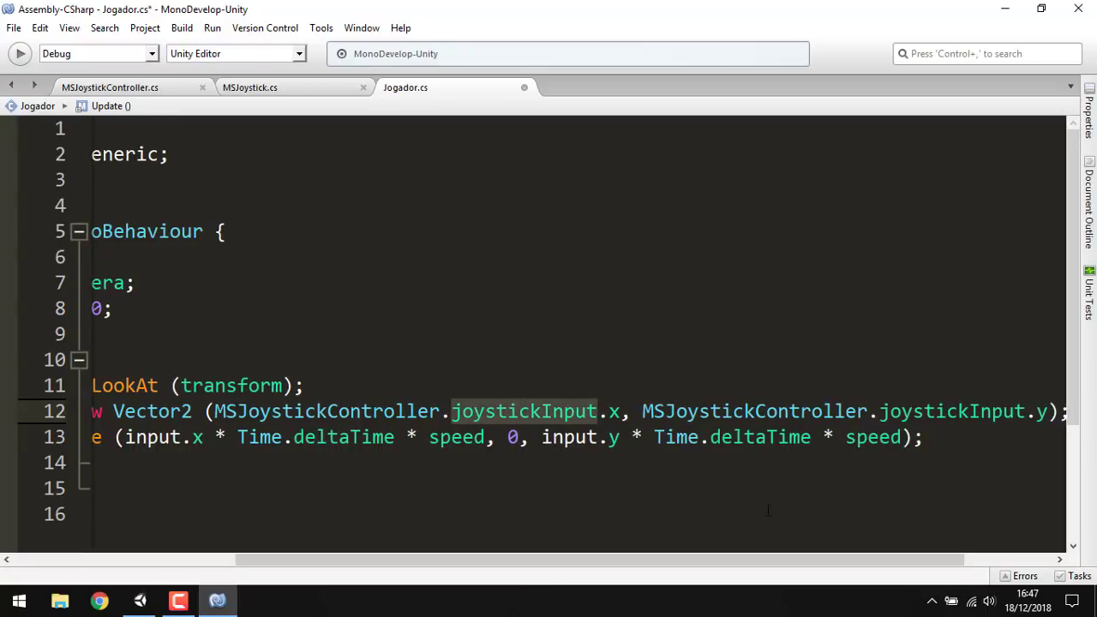
pyautogui.moveTo(651, 564); pyautogui.dragTo(445, 544)
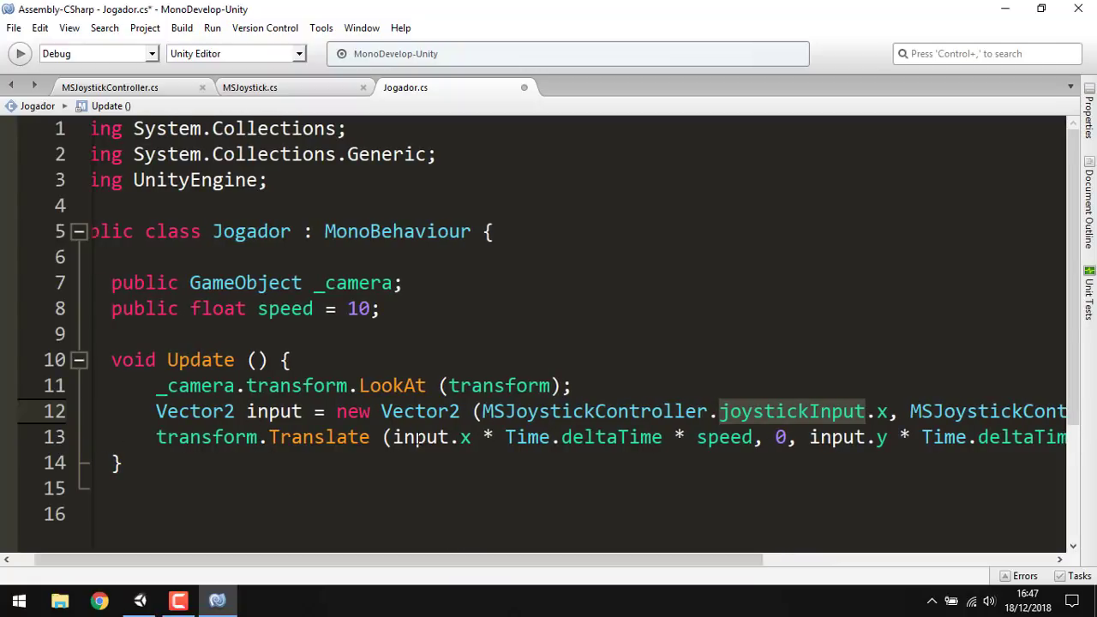
pyautogui.moveTo(684, 560); pyautogui.dragTo(880, 560)
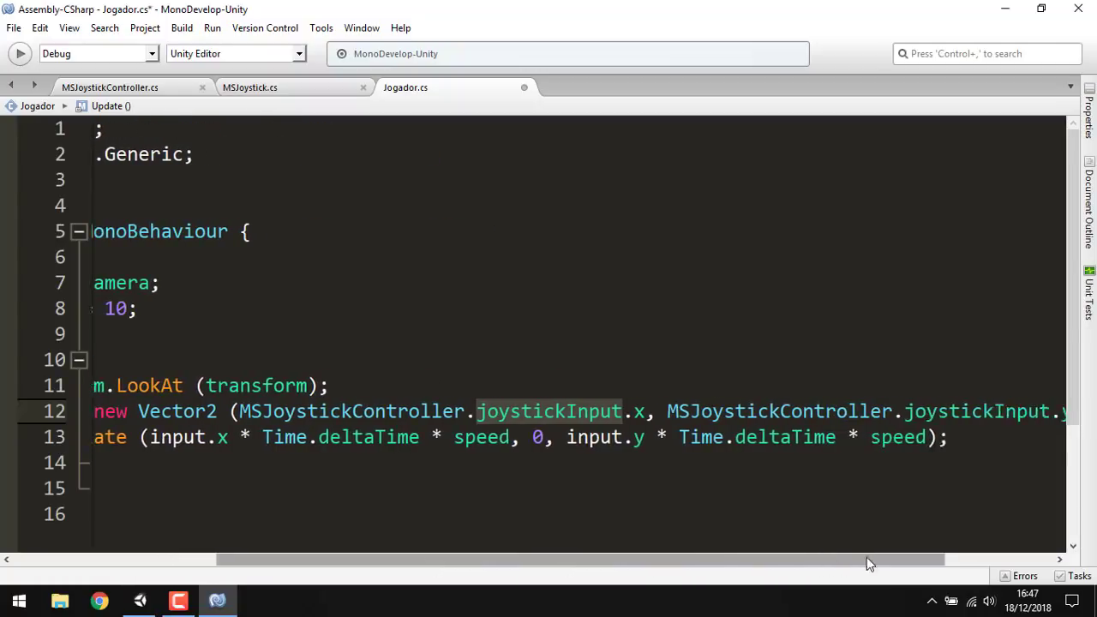
pyautogui.click(550, 438)
pyautogui.moveTo(549, 437); pyautogui.dragTo(908, 437)
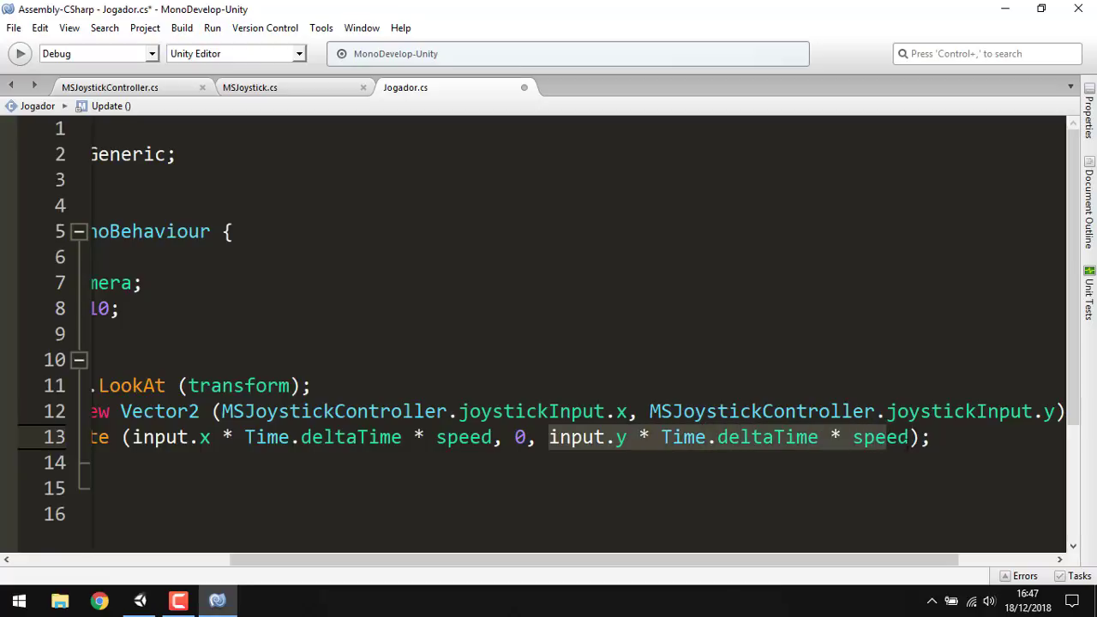
pyautogui.moveTo(609, 560); pyautogui.dragTo(390, 566)
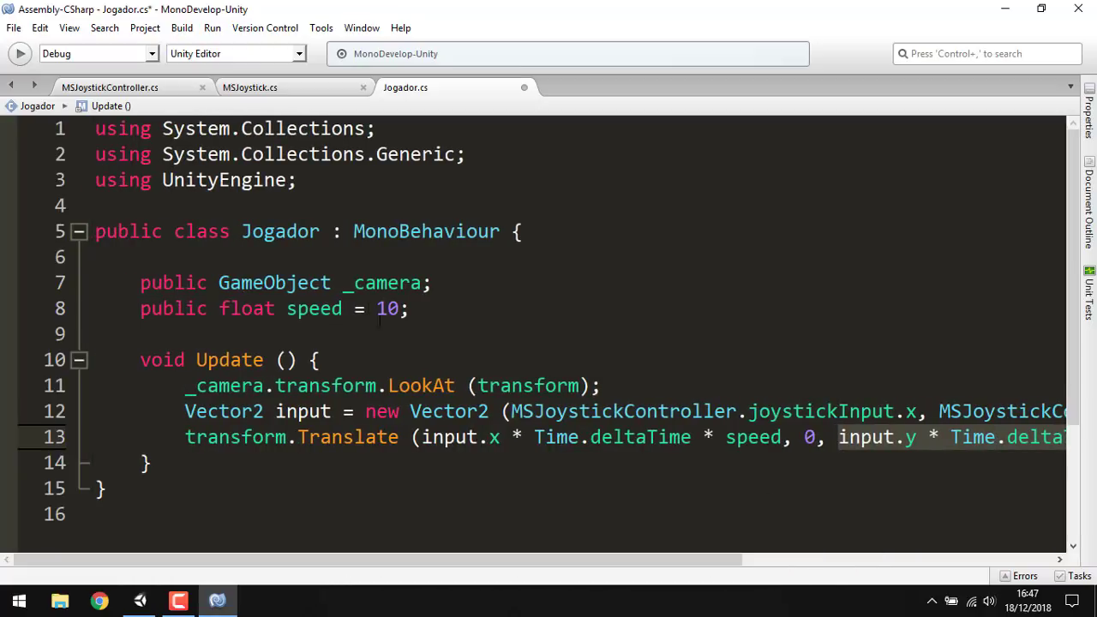
pyautogui.keyDown('ctrl'); pyautogui.scroll(-2, 381, 326); pyautogui.keyUp('ctrl')
pyautogui.keyDown('ctrl'); pyautogui.scroll(1, 347, 283); pyautogui.keyUp('ctrl')
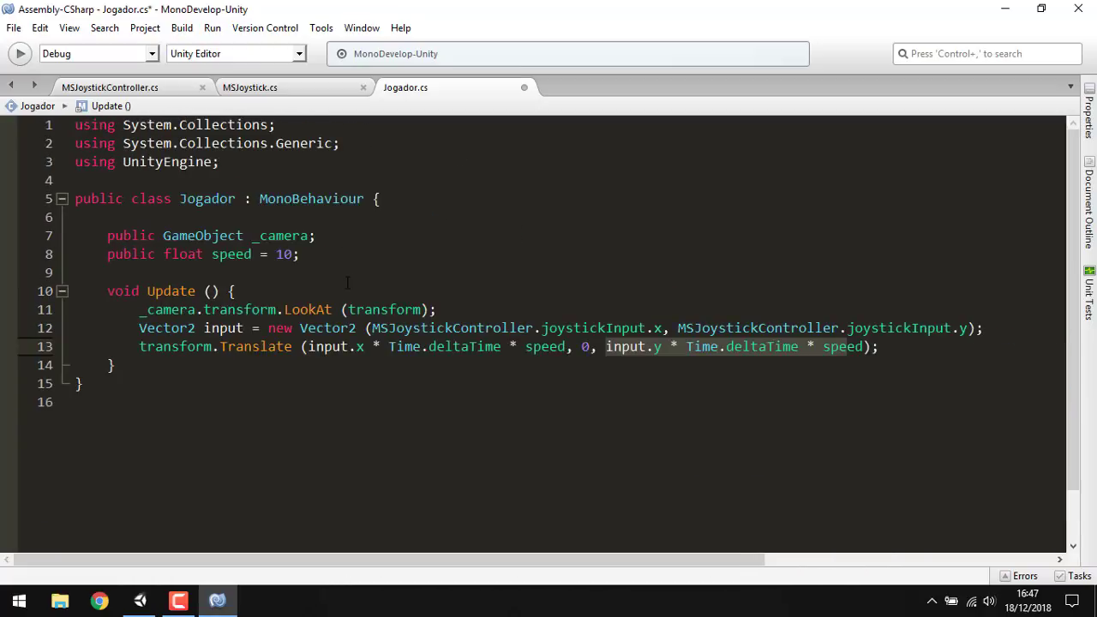
pyautogui.keyDown('ctrl'); pyautogui.scroll(1, 367, 422); pyautogui.keyUp('ctrl')
pyautogui.click(367, 423)
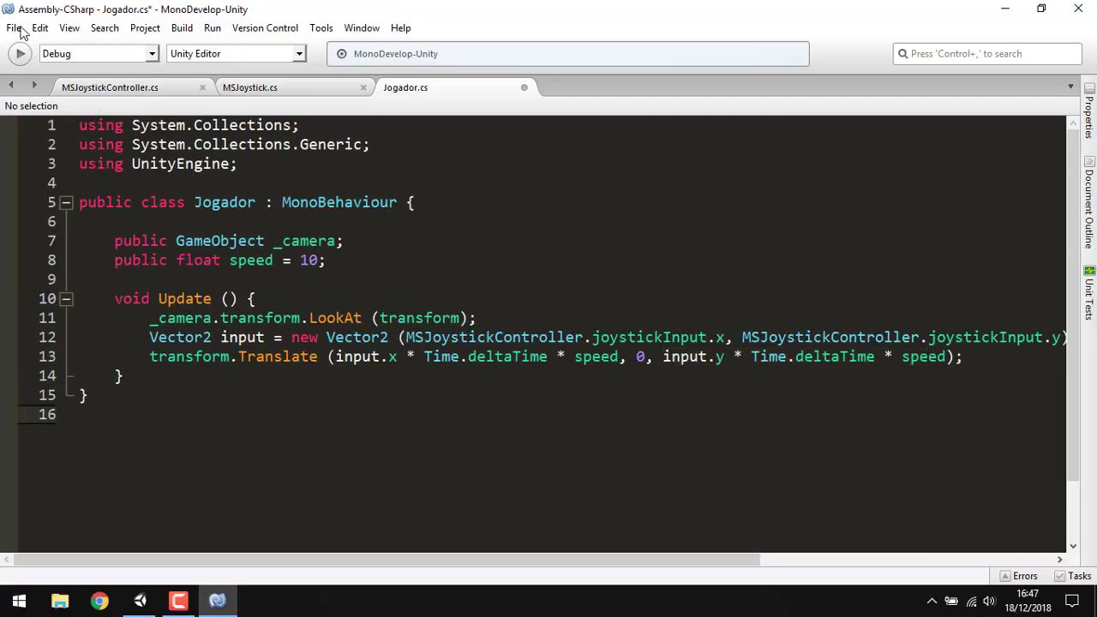
# - Save Jogador.cs with File > Save and switch back to Unity
pyautogui.click(15, 28)
pyautogui.click(43, 94)
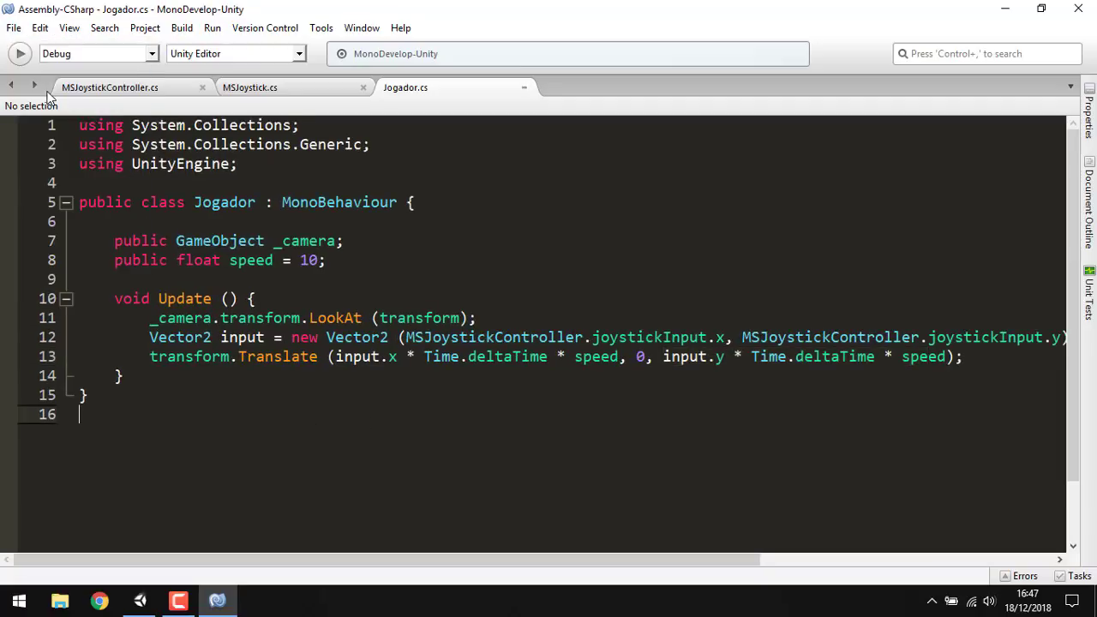
pyautogui.click(140, 601)
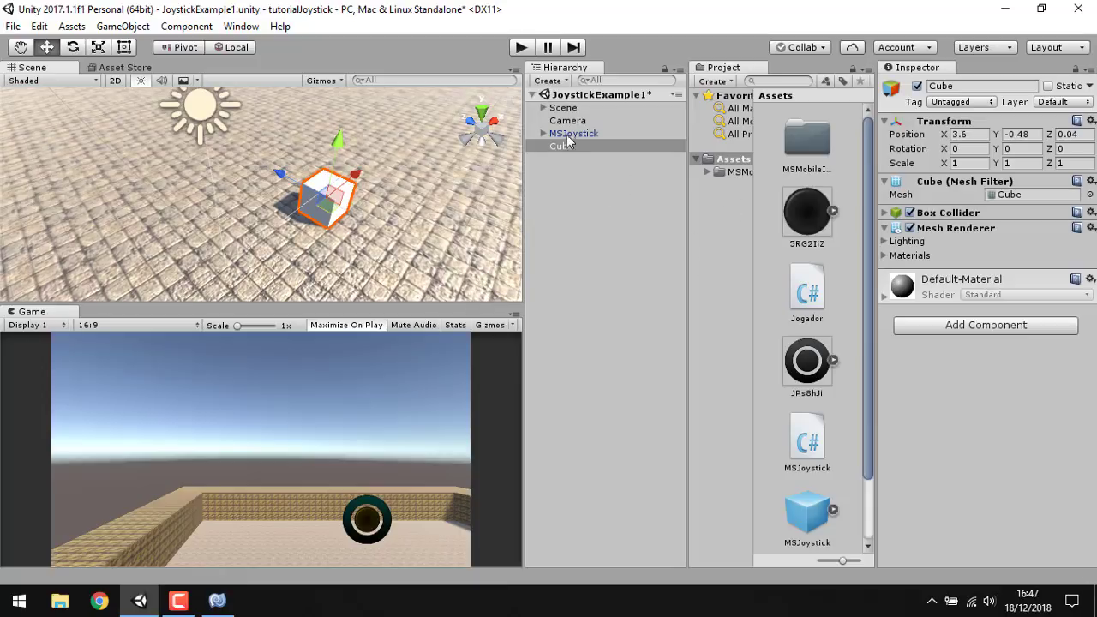
# - Rename Cube to Player, attach the Jogador script, and assign Camera to its Camera field
pyautogui.click(600, 150)
pyautogui.click(600, 151)
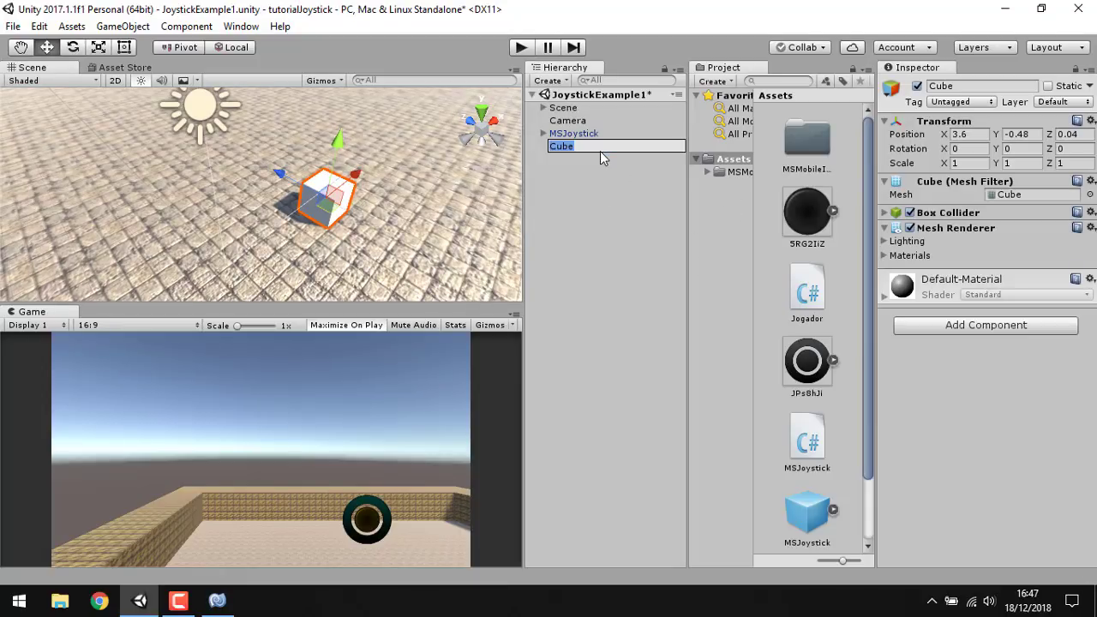
pyautogui.write('Player')
pyautogui.press('Return')
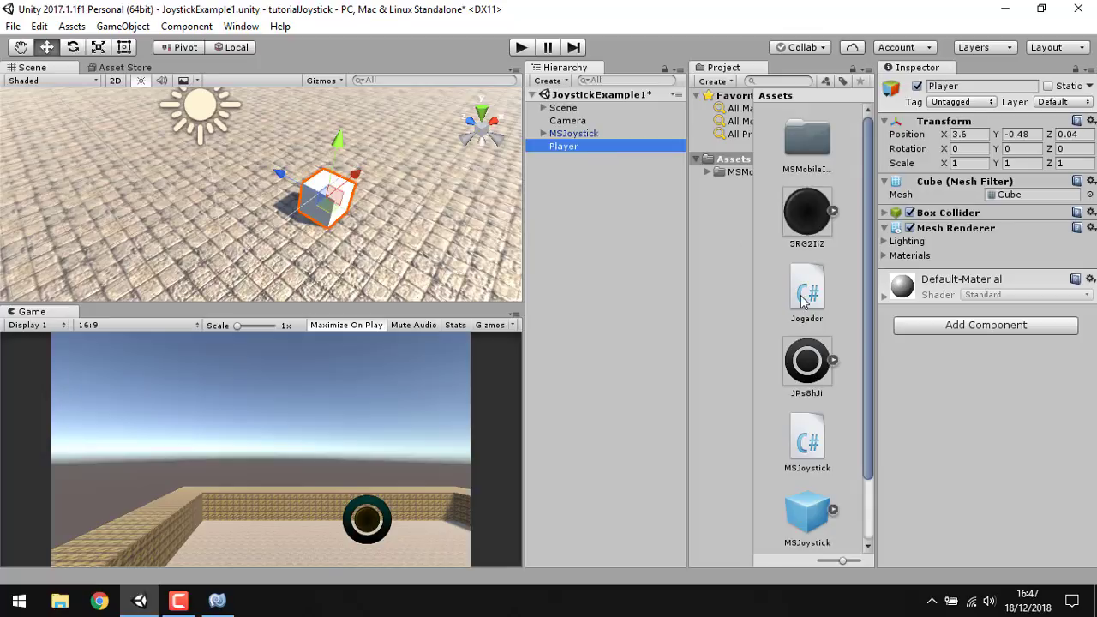
pyautogui.moveTo(806, 296); pyautogui.dragTo(989, 441)
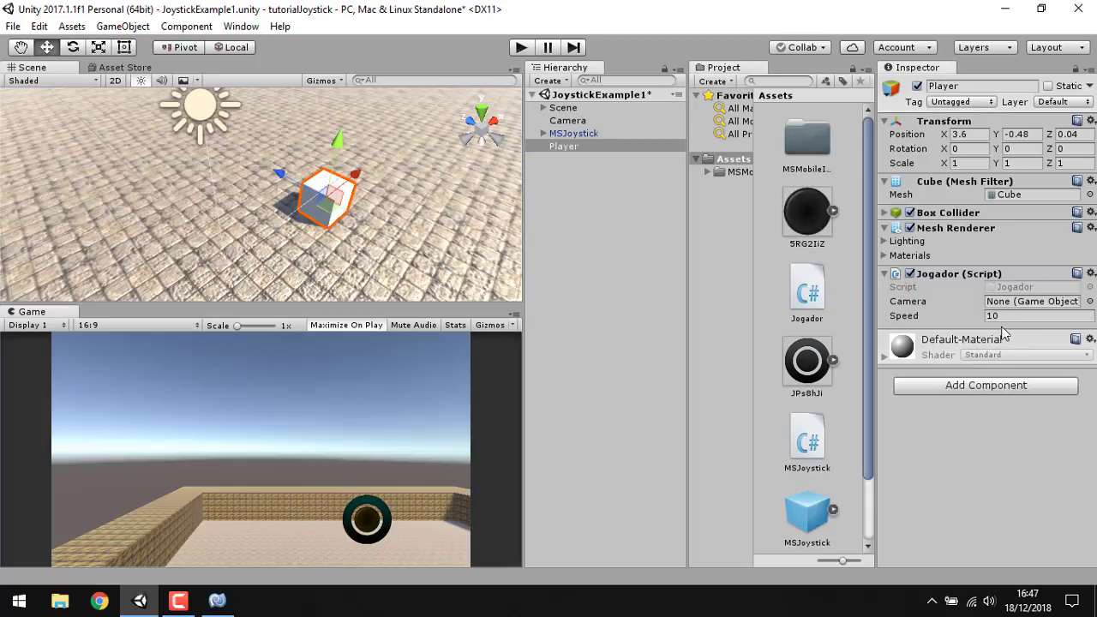
pyautogui.moveTo(563, 145); pyautogui.dragTo(1029, 302)
pyautogui.moveTo(403, 236); pyautogui.dragTo(496, 169, button='right')
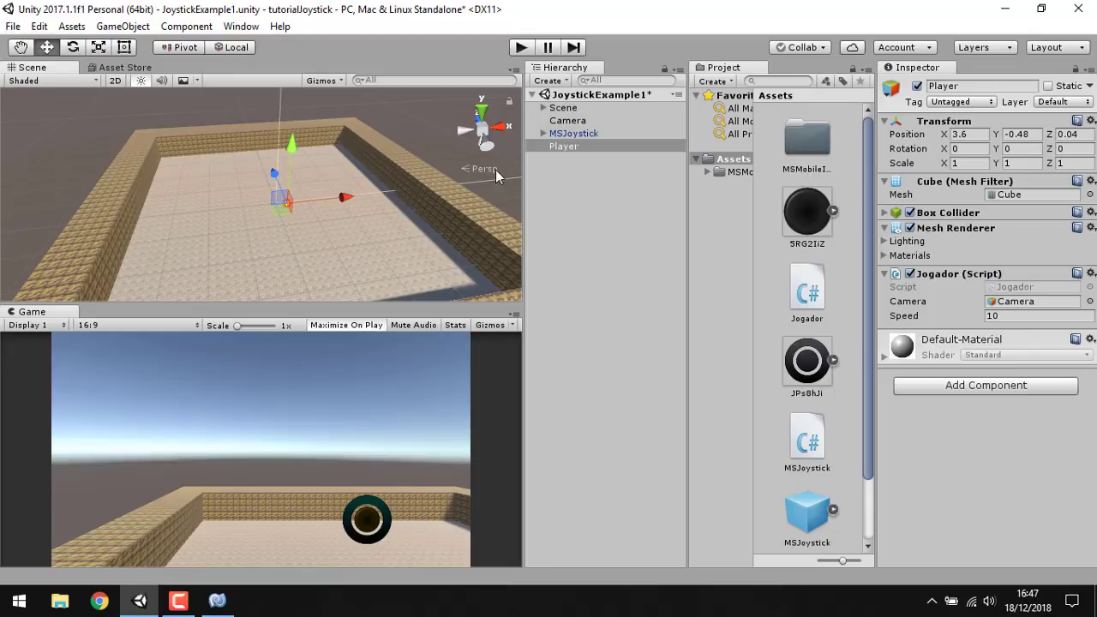
# - Move the Camera to X -4.4, Z -29.3
pyautogui.click(569, 121)
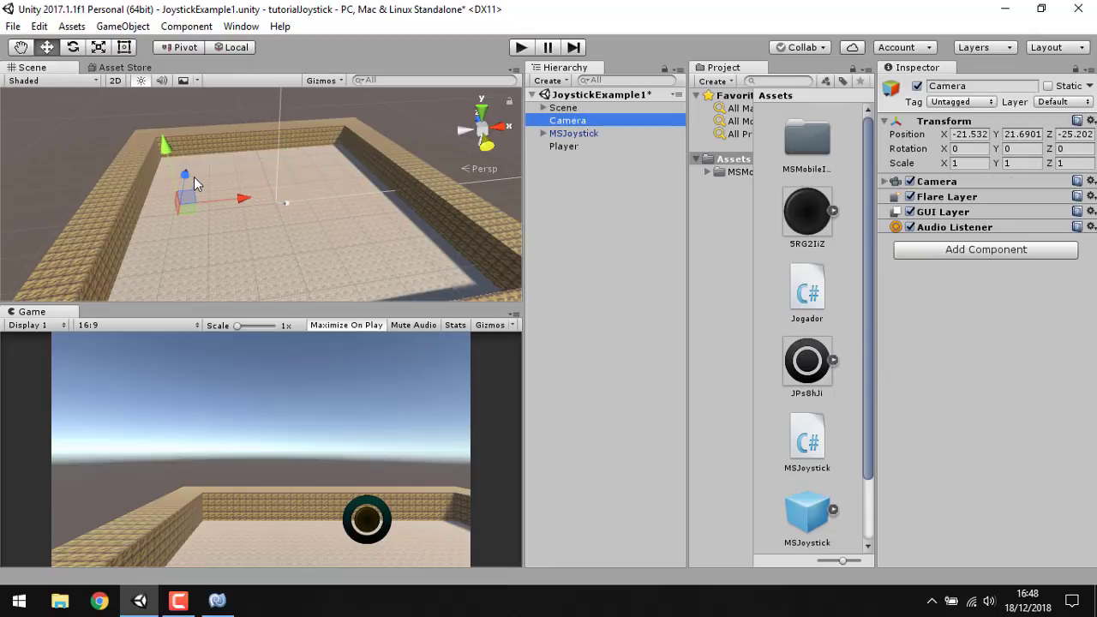
pyautogui.moveTo(194, 177); pyautogui.dragTo(194, 192)
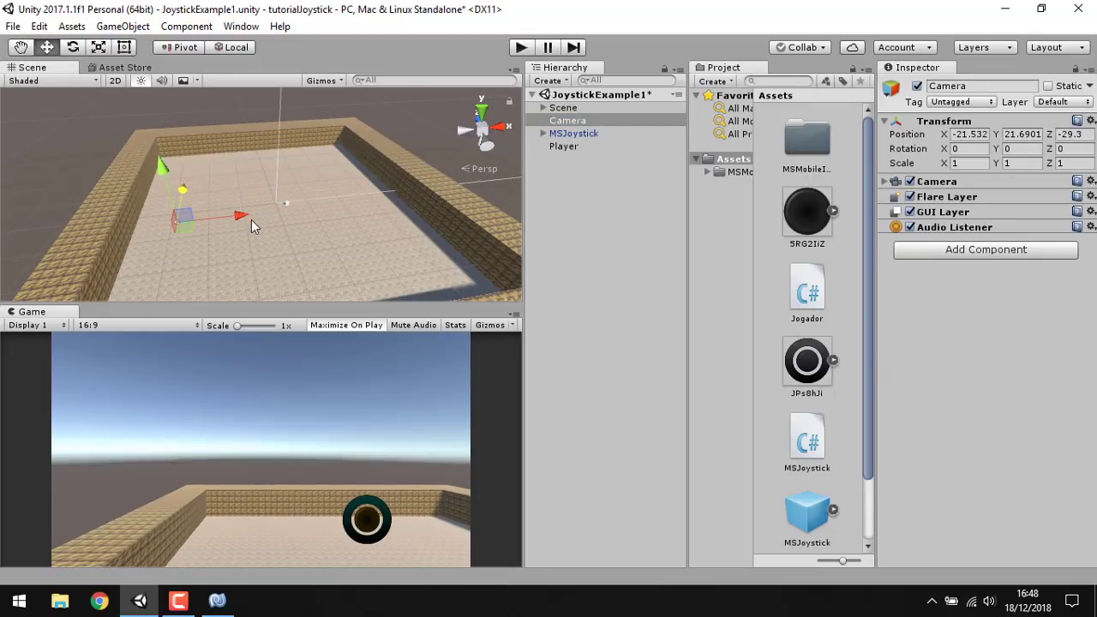
pyautogui.moveTo(251, 220); pyautogui.dragTo(377, 209)
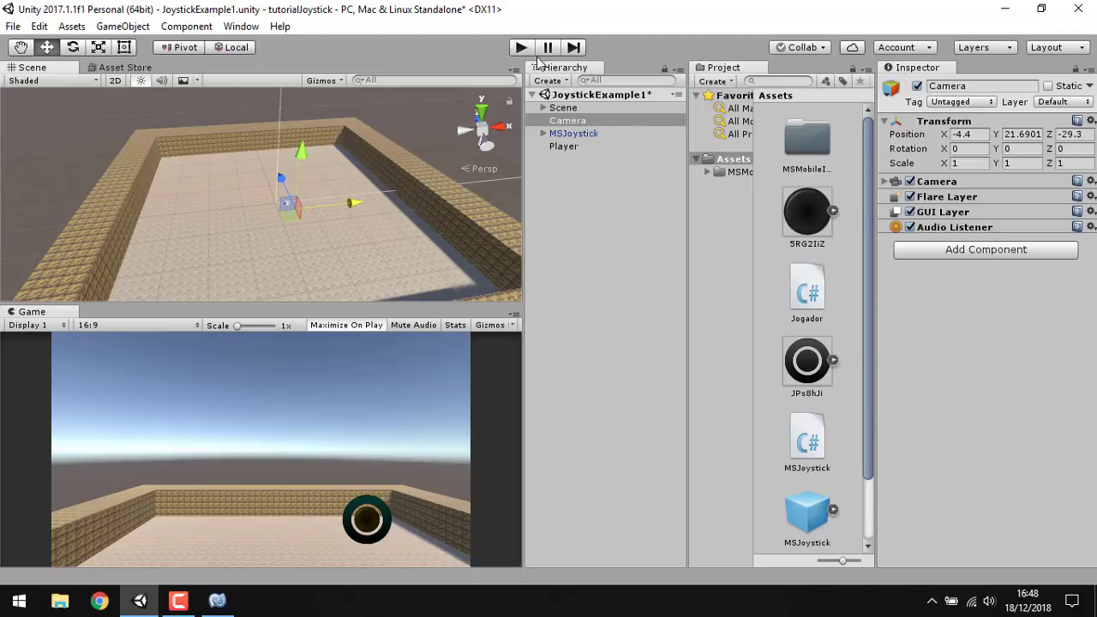
pyautogui.click(520, 49)
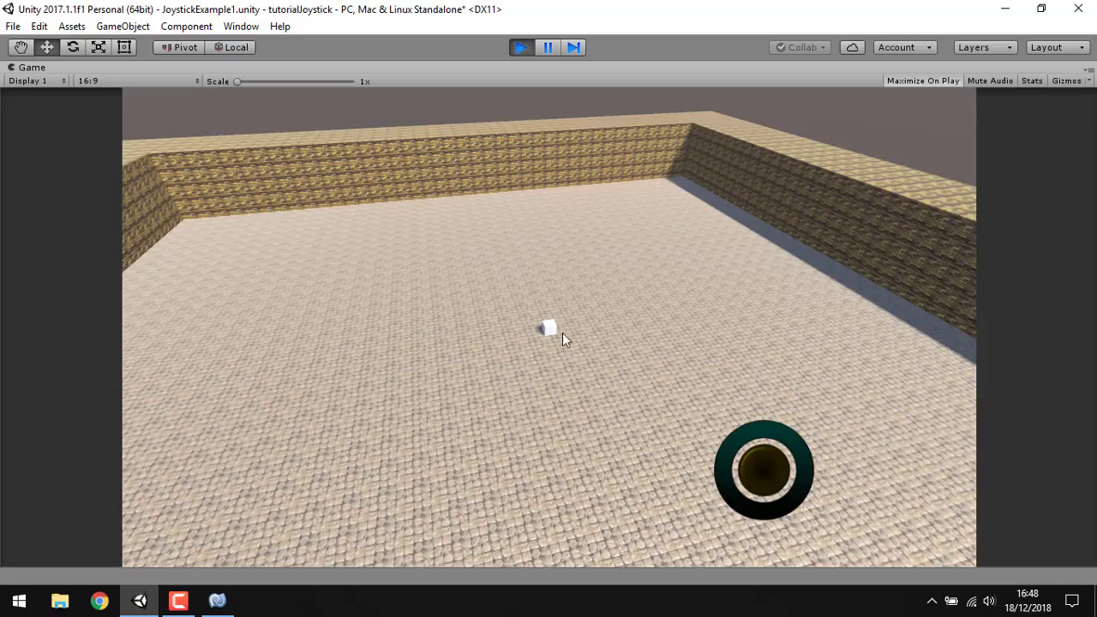
pyautogui.moveTo(764, 467)
pyautogui.mouseDown()
pyautogui.moveTo(905, 481)
pyautogui.moveTo(344, 294)
pyautogui.moveTo(180, 434)
pyautogui.moveTo(1067, 459)
pyautogui.moveTo(770, 615)
pyautogui.mouseUp()
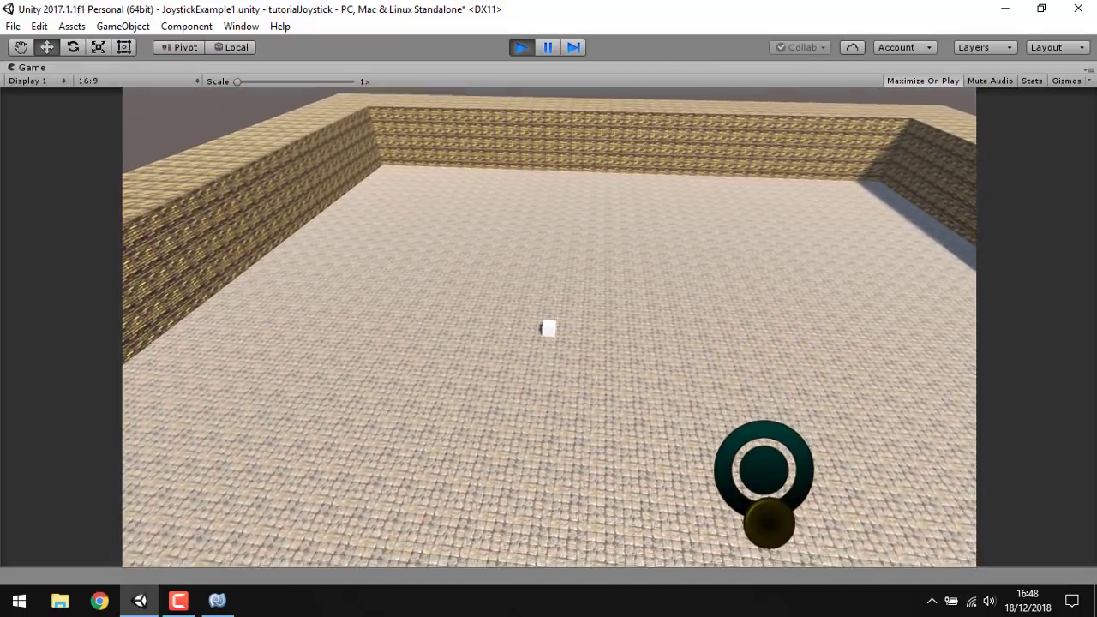
pyautogui.moveTo(770, 615); pyautogui.dragTo(814, 615)
pyautogui.click(515, 43)
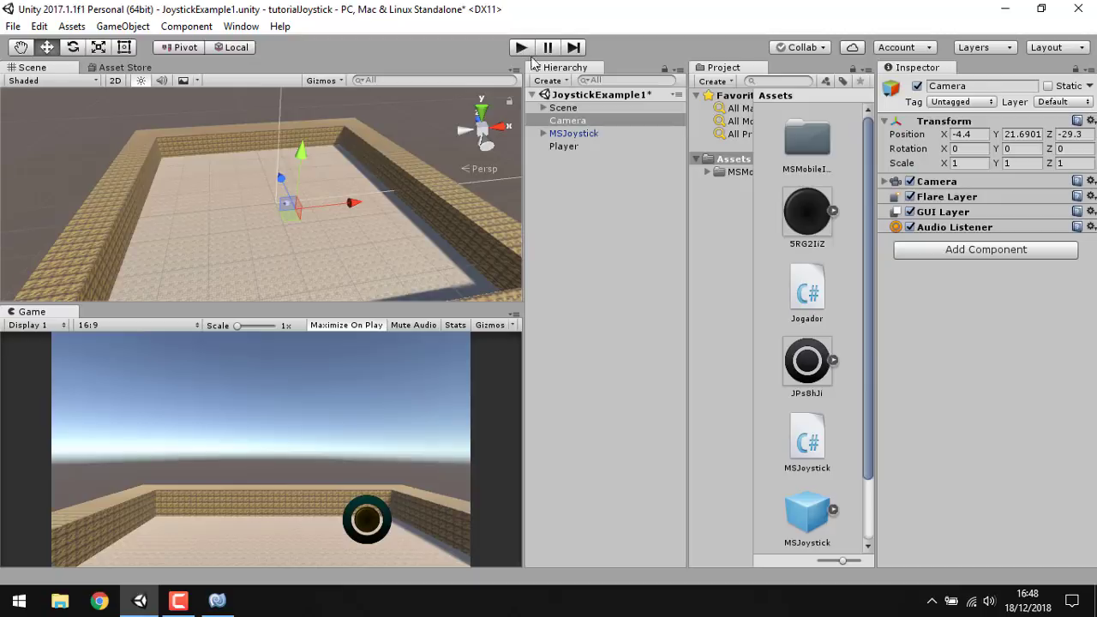
pyautogui.click(584, 231)
pyautogui.moveTo(428, 213)
pyautogui.keyDown('alt'); pyautogui.mouseDown()
pyautogui.moveTo(574, 207)
pyautogui.moveTo(660, 183)
pyautogui.mouseUp(); pyautogui.keyUp('alt')
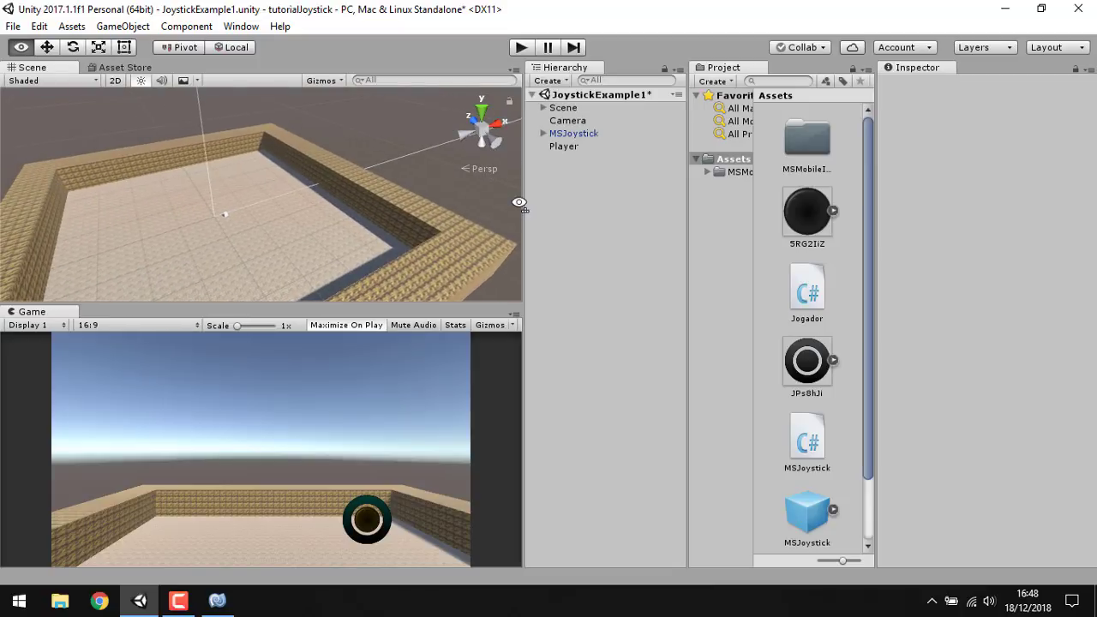
pyautogui.click(178, 600)
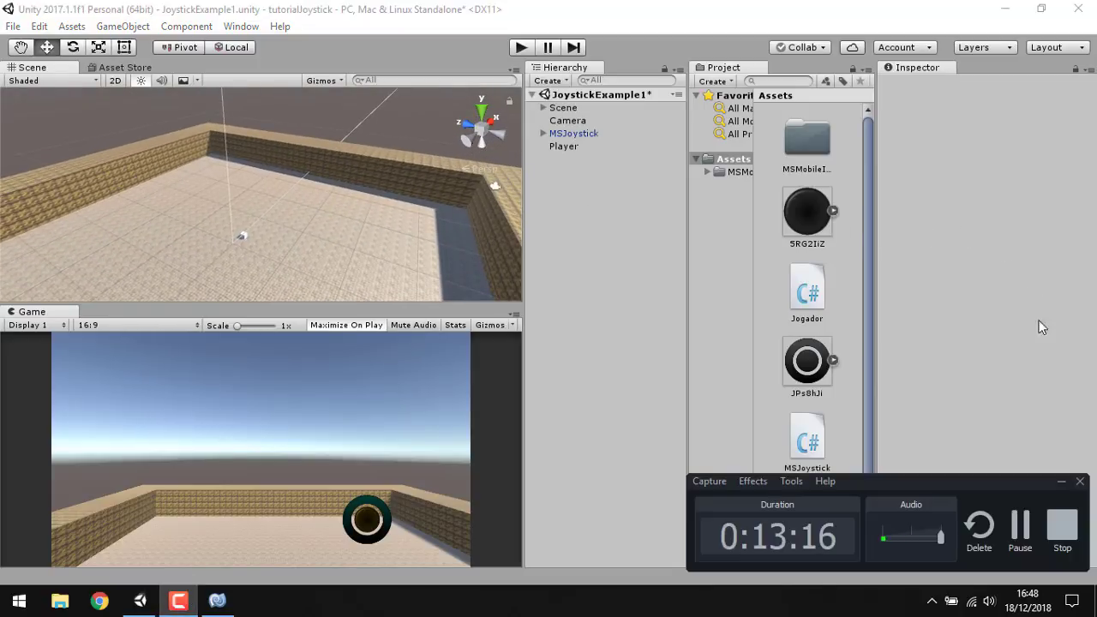